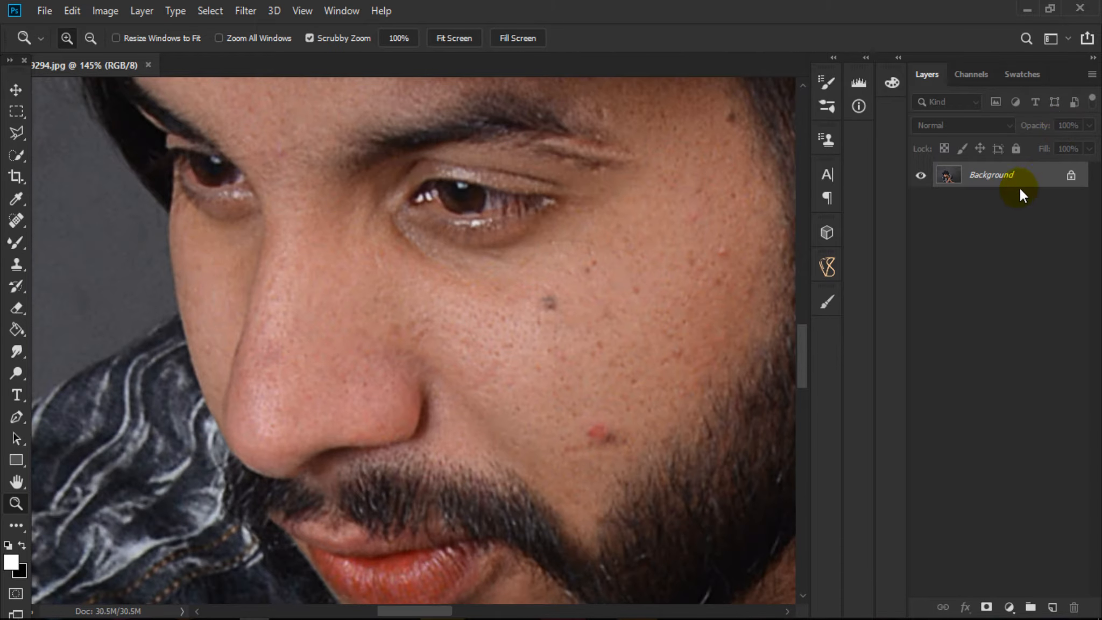
# Duplicate the Background layer and remove the dark mole on the cheek below the eye with a size 30 Spot Healing Brush
pyautogui.moveTo(1021, 190); pyautogui.dragTo(1052, 607)
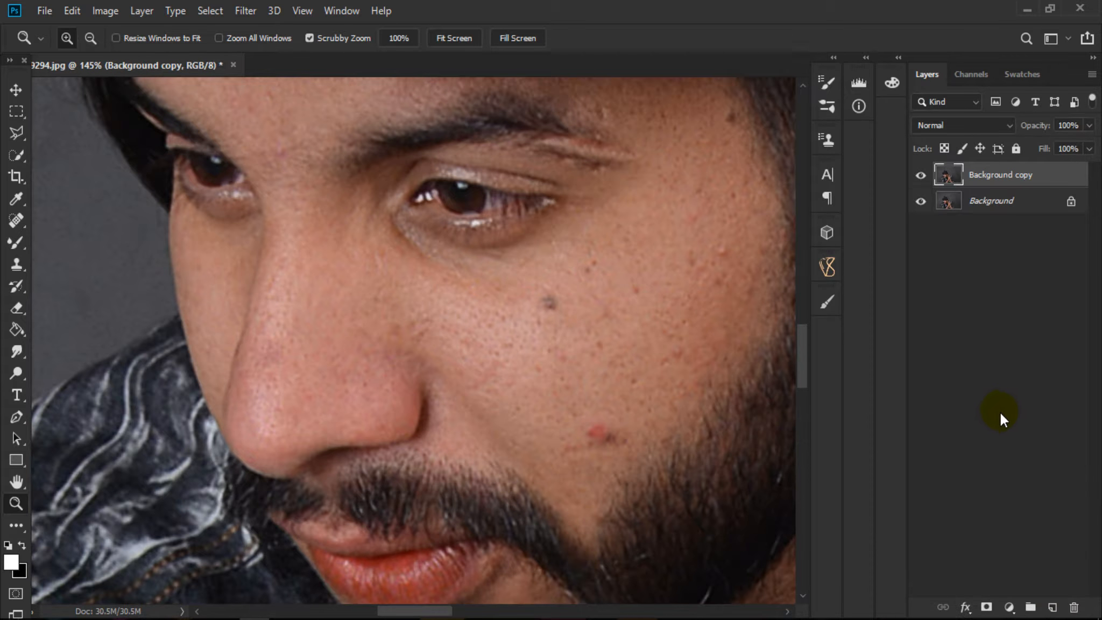
pyautogui.moveTo(625, 360); pyautogui.dragTo(502, 346)
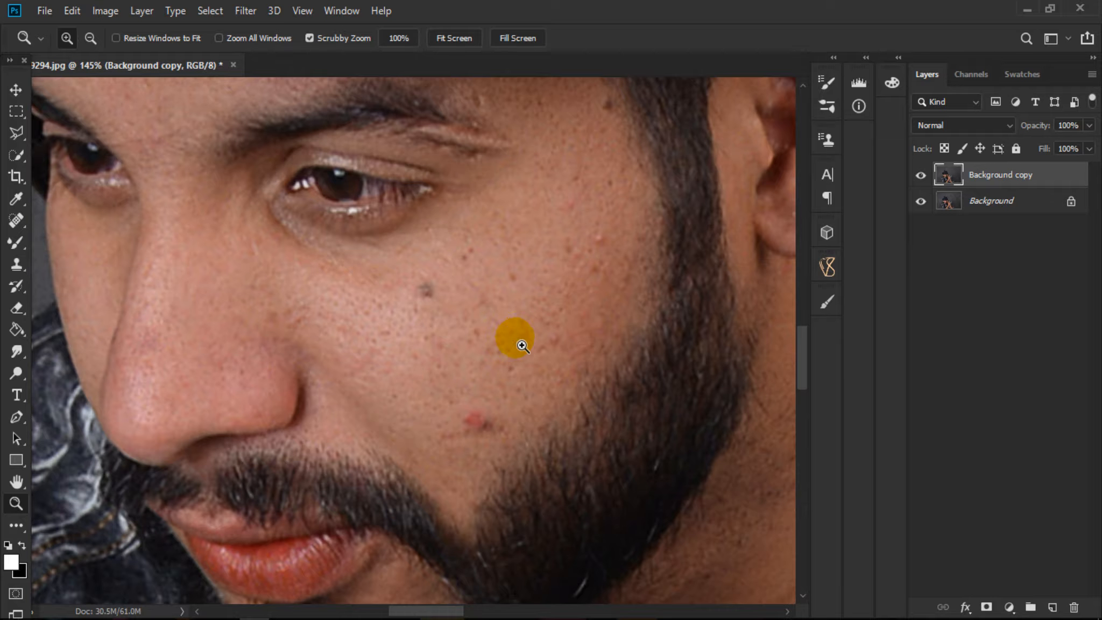
pyautogui.scroll(3, 570, 366)
pyautogui.moveTo(501, 462); pyautogui.dragTo(538, 283)
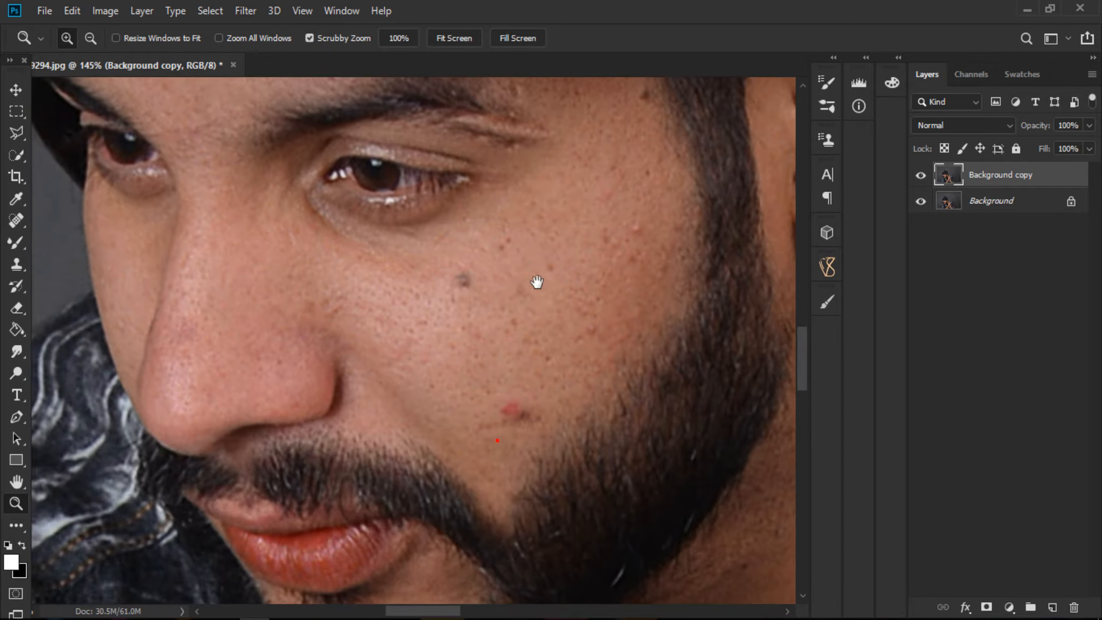
pyautogui.press('j')
pyautogui.click(458, 276)
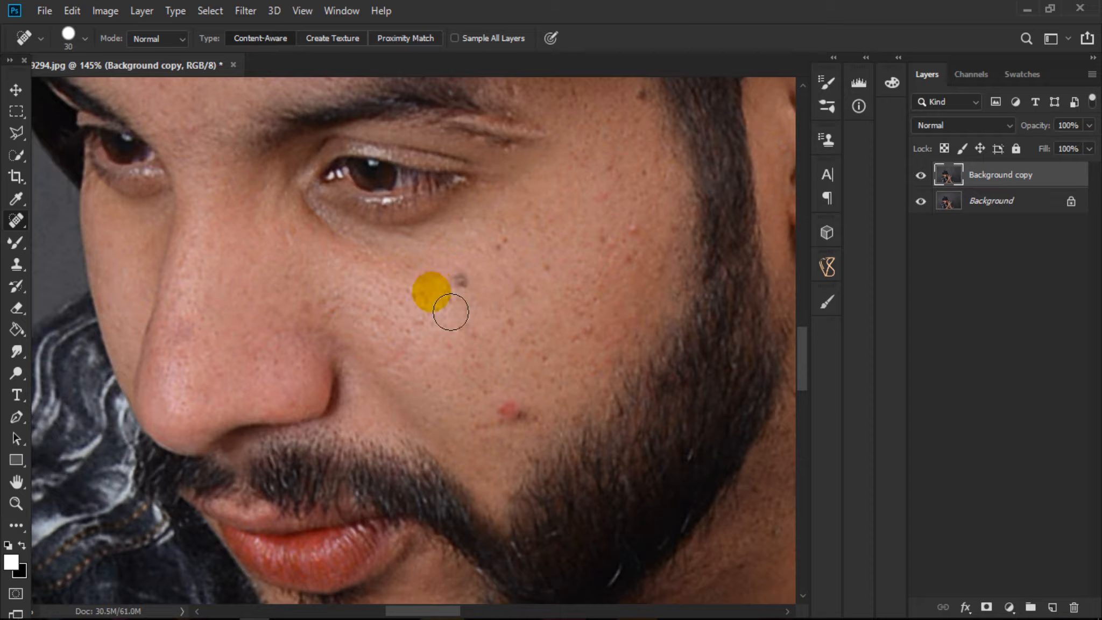
# Reduce the healing brush size to 15 and heal the small dark spots on the upper cheek below the outer eye corner
pyautogui.press('[')
pyautogui.press('[')
pyautogui.press('[')
pyautogui.press('[')
pyautogui.click(499, 247)
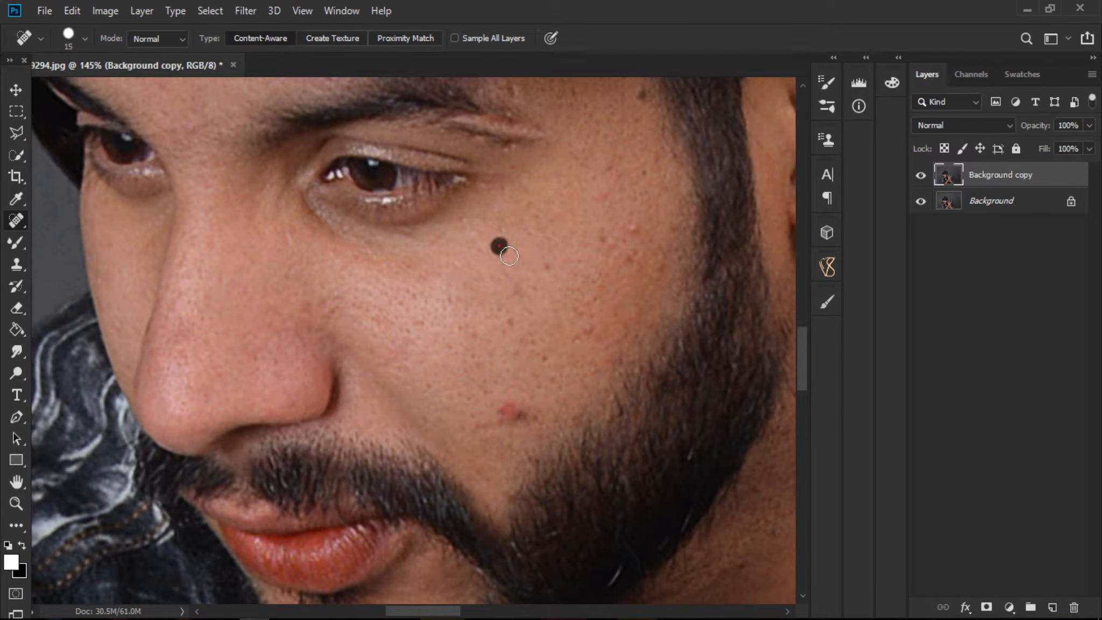
pyautogui.click(562, 283)
# Set the healing brush size to 20 and remove the mid-cheek spots and the red pimple with its dark mark on the lower cheek
pyautogui.press(']')
pyautogui.click(601, 344)
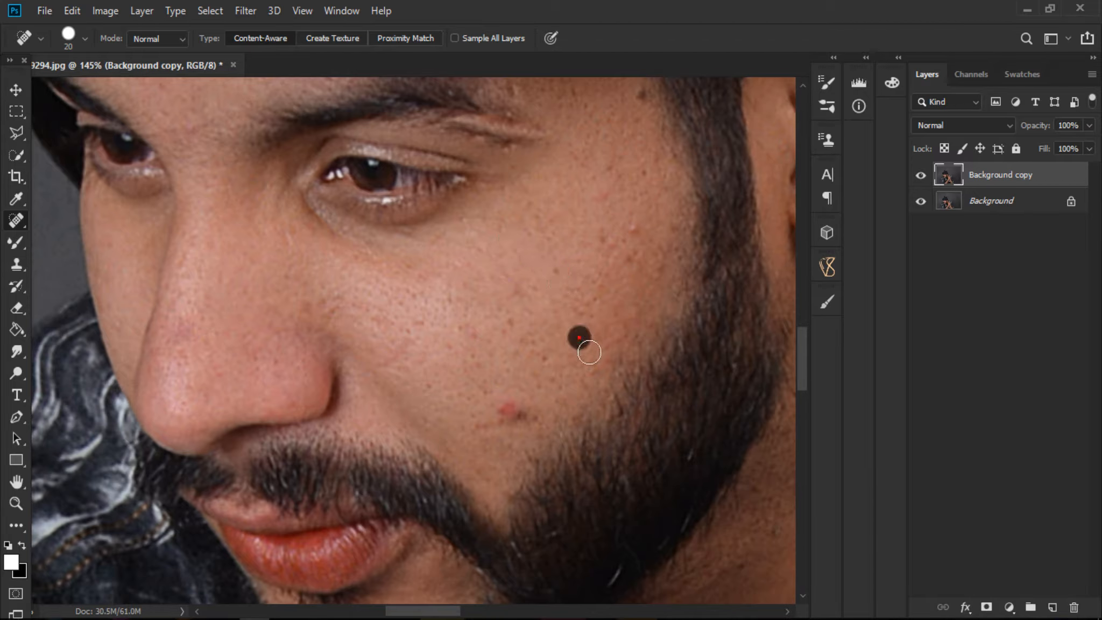
pyautogui.click(533, 419)
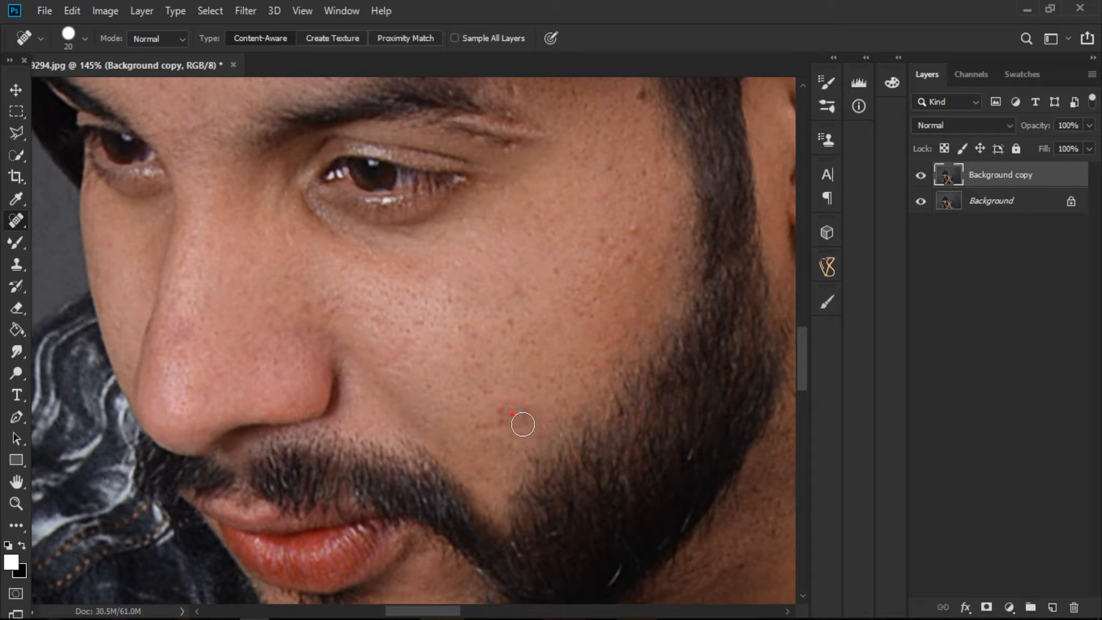
pyautogui.click(509, 316)
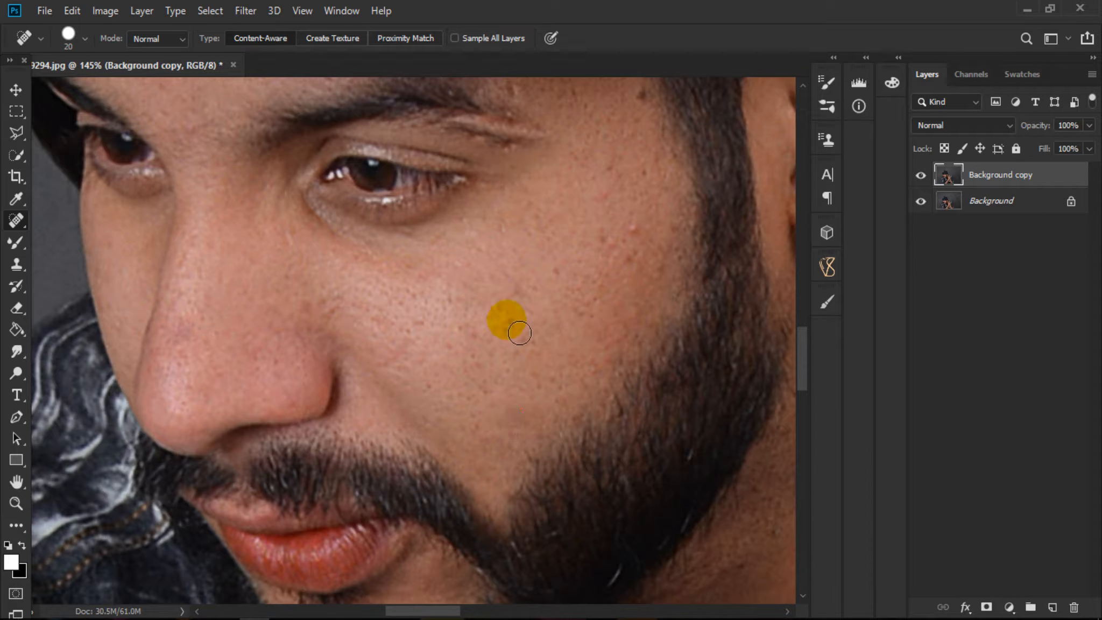
# Heal the blemishes on the outer cheek and temple beside the sideburn with a size 25 healing brush
pyautogui.scroll(1, 611, 291)
pyautogui.press(']')
pyautogui.click(633, 280)
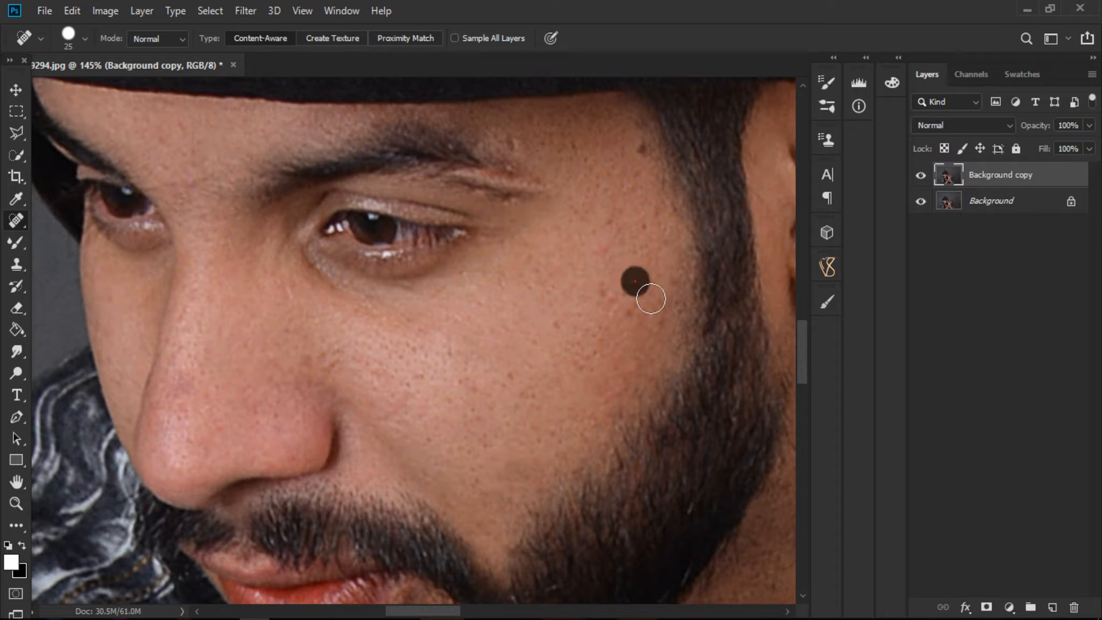
pyautogui.click(641, 318)
pyautogui.click(640, 226)
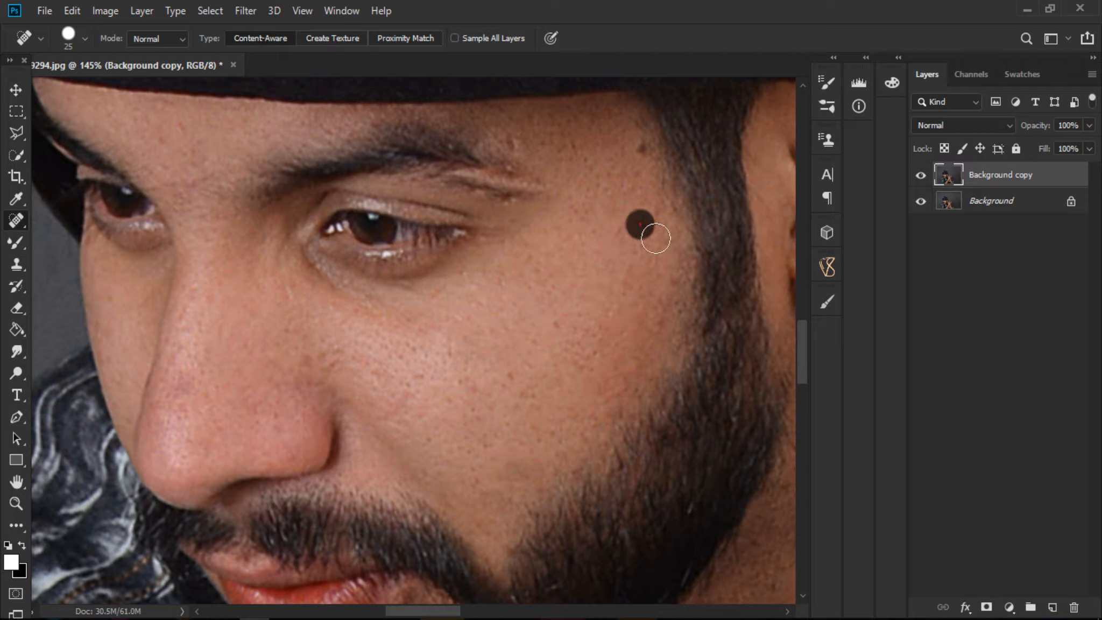
pyautogui.click(637, 147)
pyautogui.scroll(1, 646, 159)
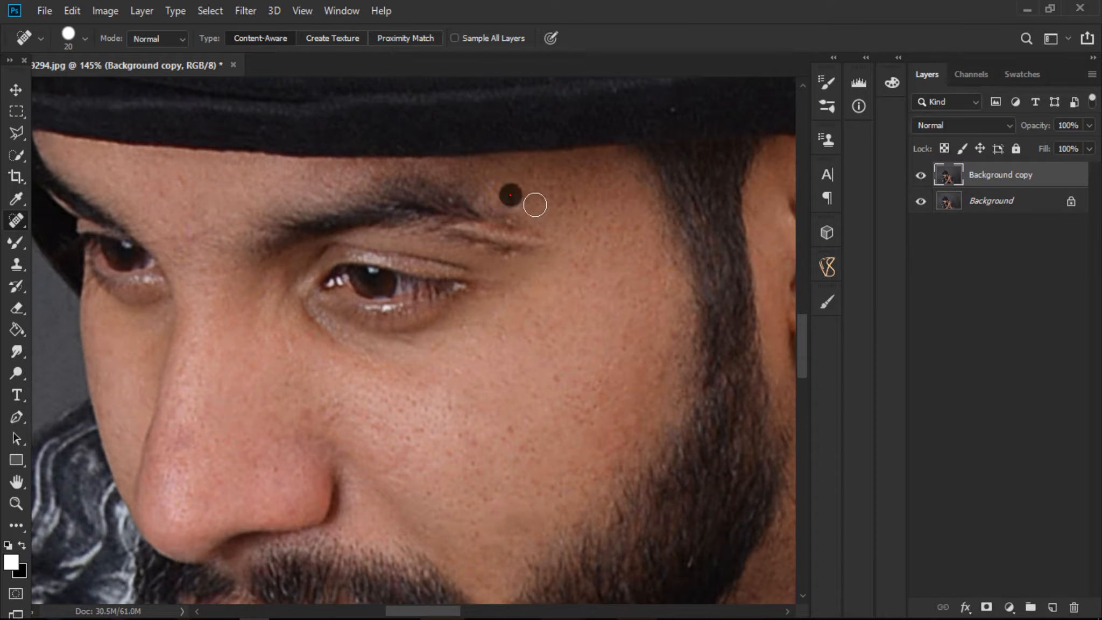
# Heal the spots beside the nose and in the middle of the cheek with the size 20 healing brush
pyautogui.scroll(-2, 552, 304)
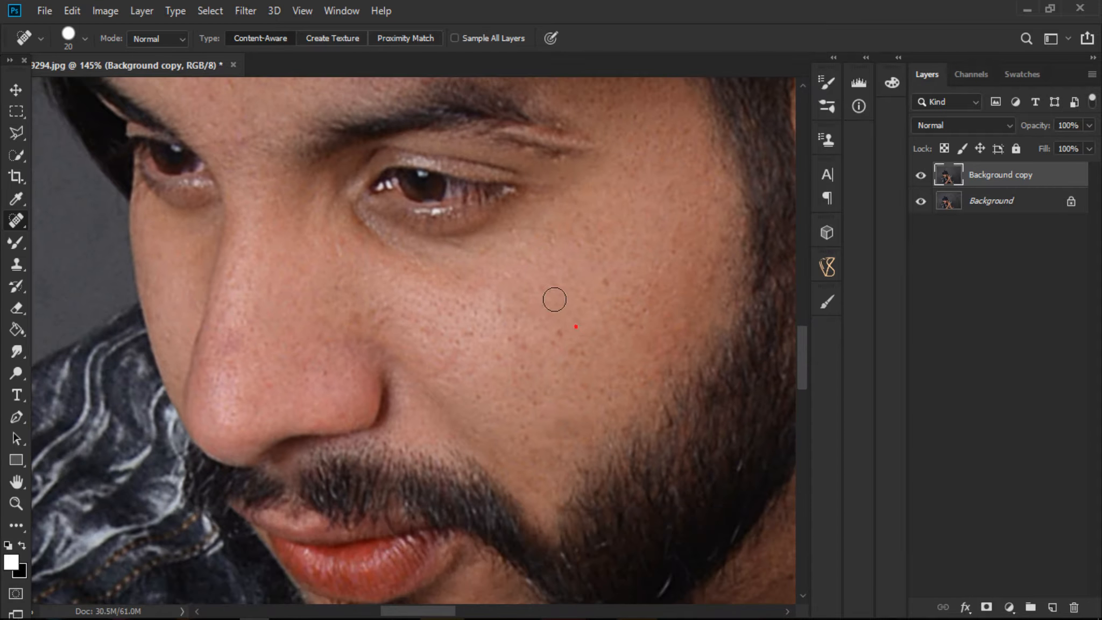
pyautogui.click(379, 313)
pyautogui.click(502, 360)
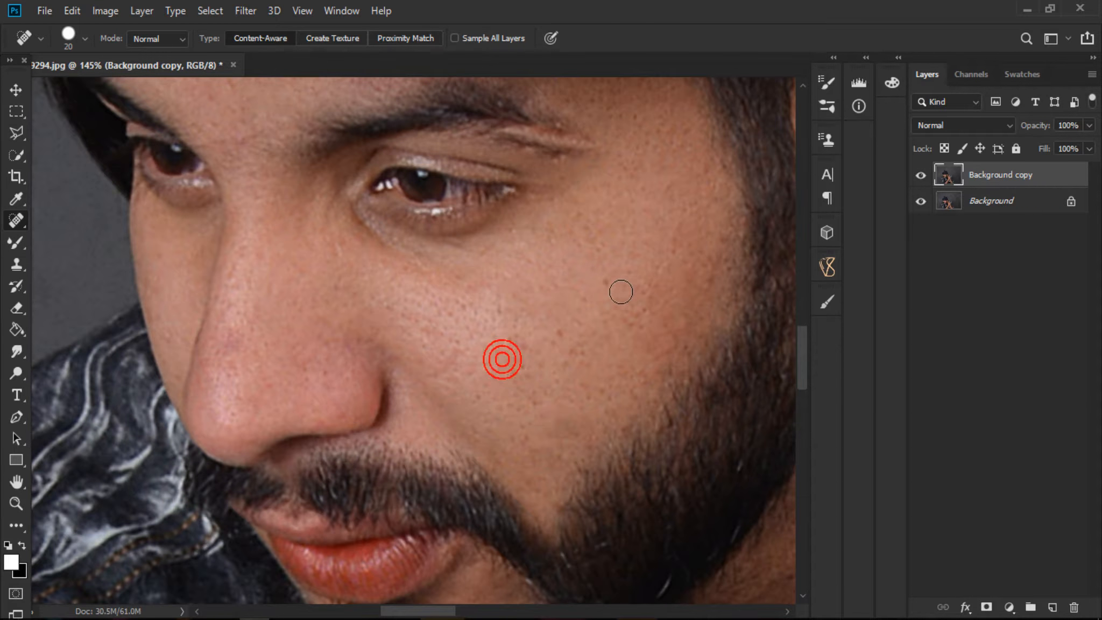
# Heal the spots on the nose at brush size 20 and those between the eyebrows at size 15
pyautogui.moveTo(417, 329); pyautogui.dragTo(587, 265)
pyautogui.scroll(1, 458, 301)
pyautogui.click(425, 380)
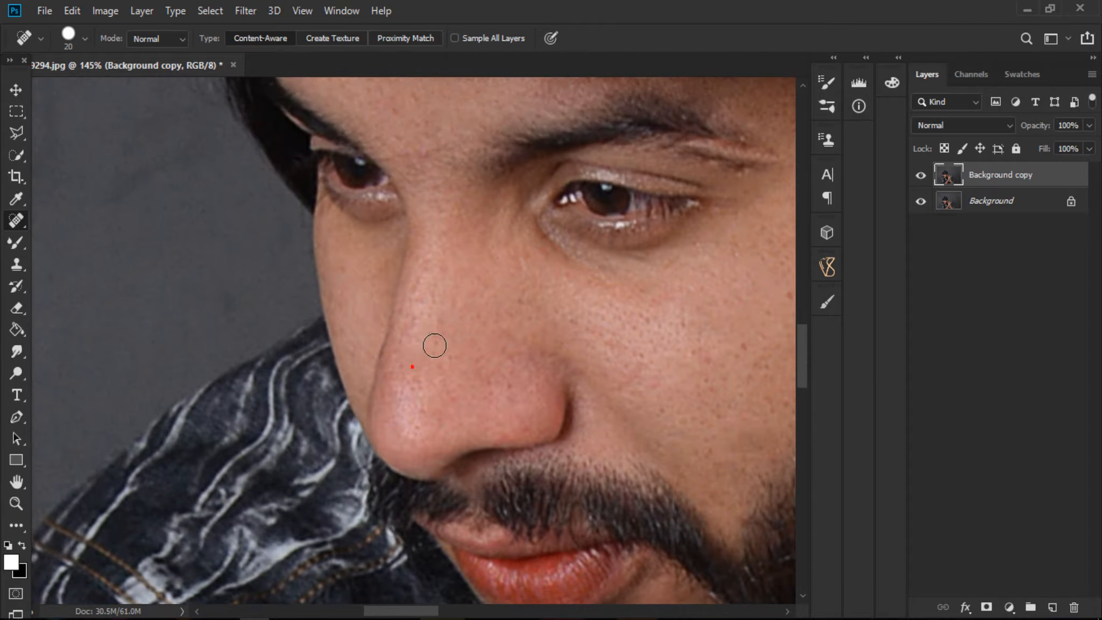
pyautogui.scroll(2, 441, 340)
pyautogui.press('[')
pyautogui.click(434, 312)
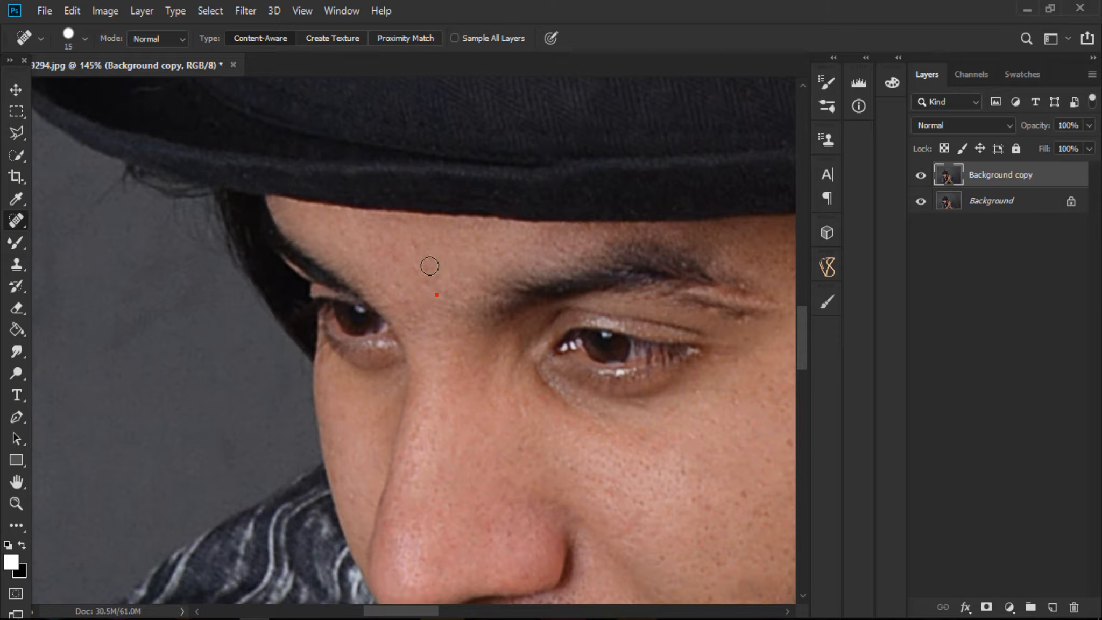
# Heal the mark at the inner eye corner at brush size 15 and the remaining mid-cheek spots at size 20
pyautogui.moveTo(539, 396); pyautogui.dragTo(423, 259)
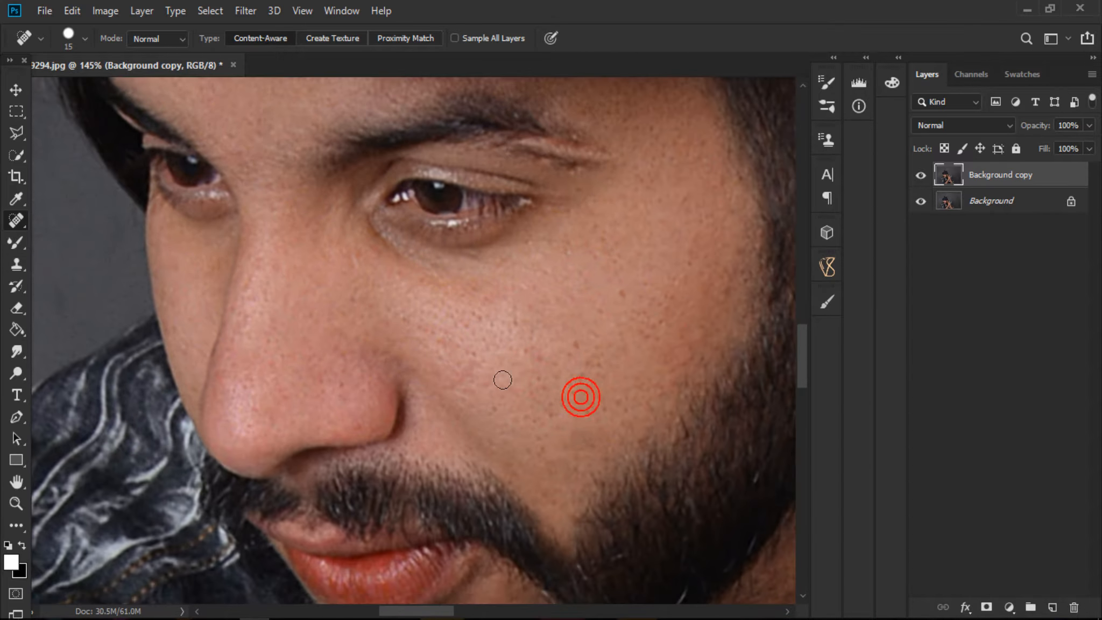
pyautogui.moveTo(581, 397); pyautogui.dragTo(488, 368)
pyautogui.click(356, 263)
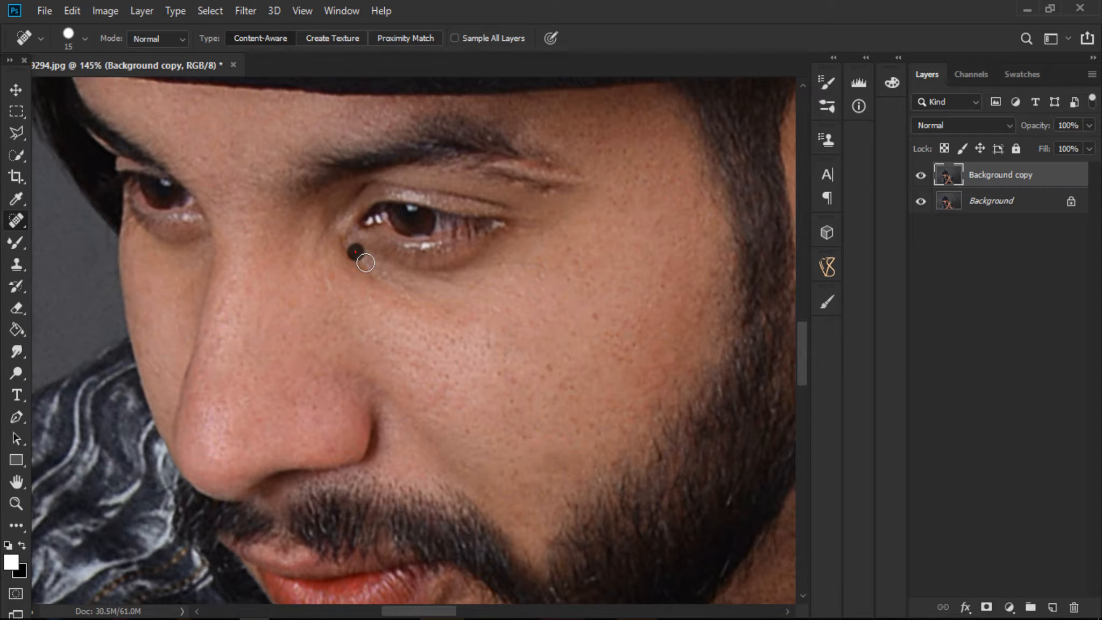
pyautogui.press(']')
pyautogui.click(584, 316)
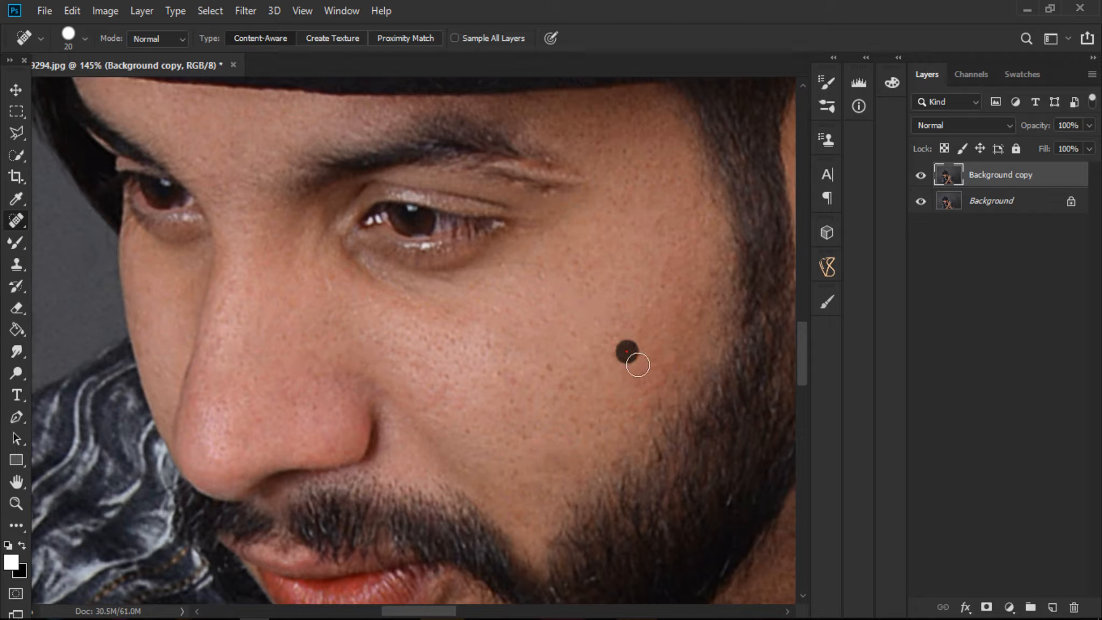
pyautogui.click(544, 380)
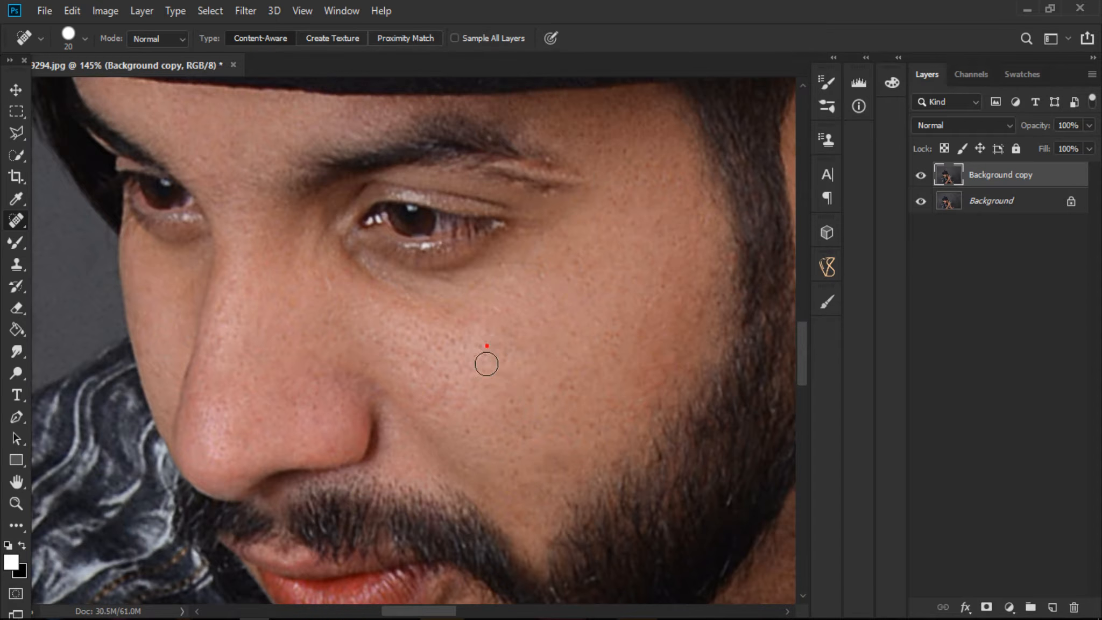
# Heal the spots on the lower cheek between nose and beard, using healing brush sizes 25 and 20
pyautogui.moveTo(584, 425); pyautogui.dragTo(631, 287)
pyautogui.press(']')
pyautogui.click(579, 355)
pyautogui.click(595, 326)
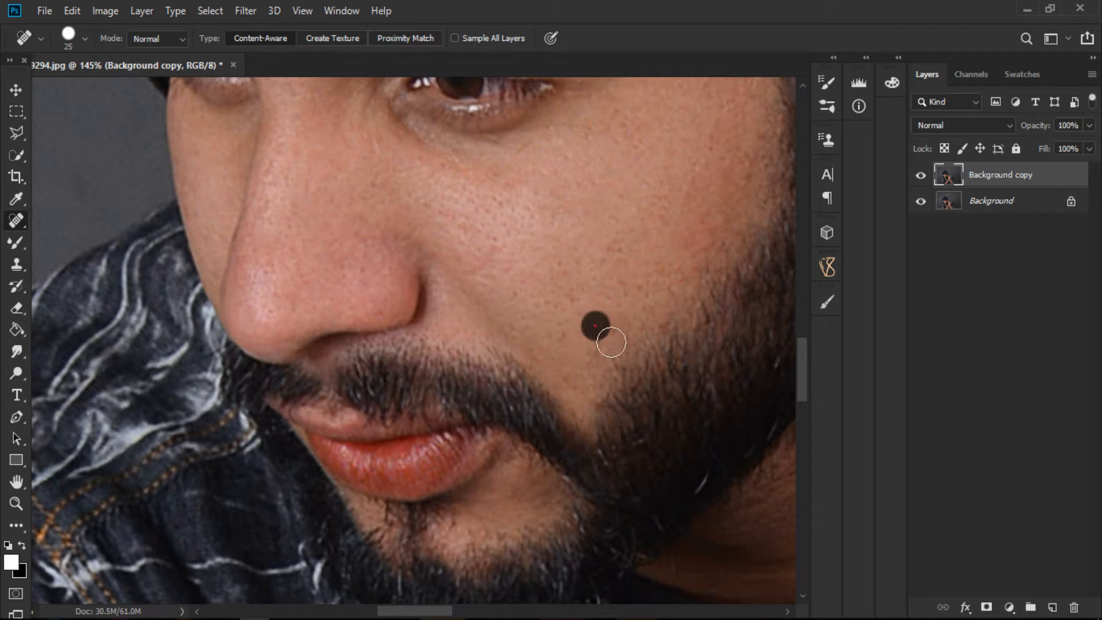
pyautogui.press('[')
pyautogui.click(615, 283)
pyautogui.click(616, 240)
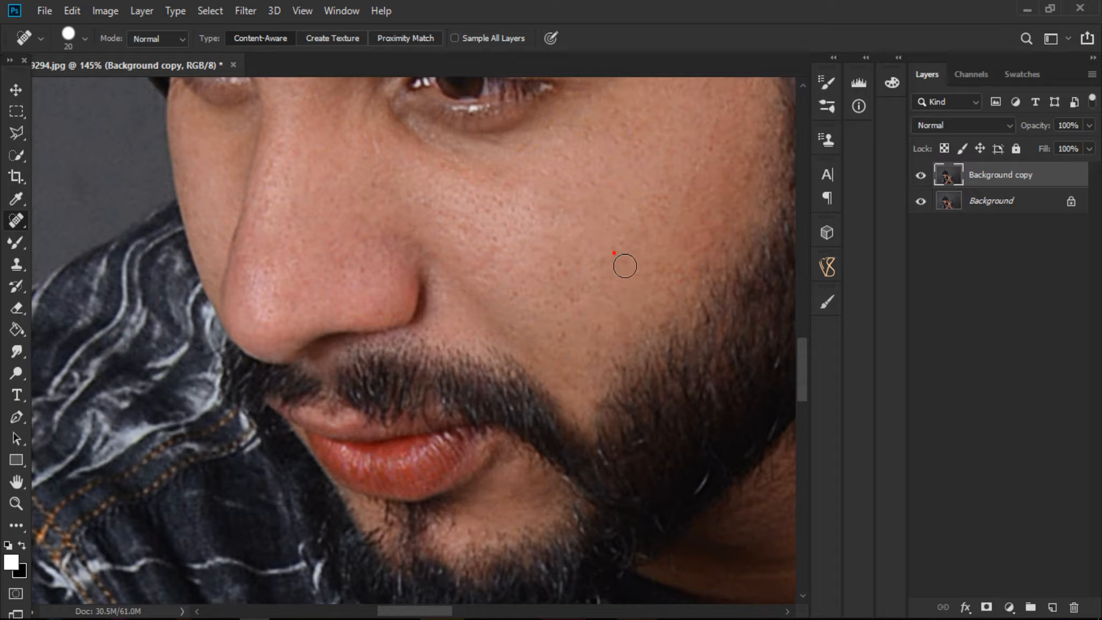
pyautogui.click(435, 289)
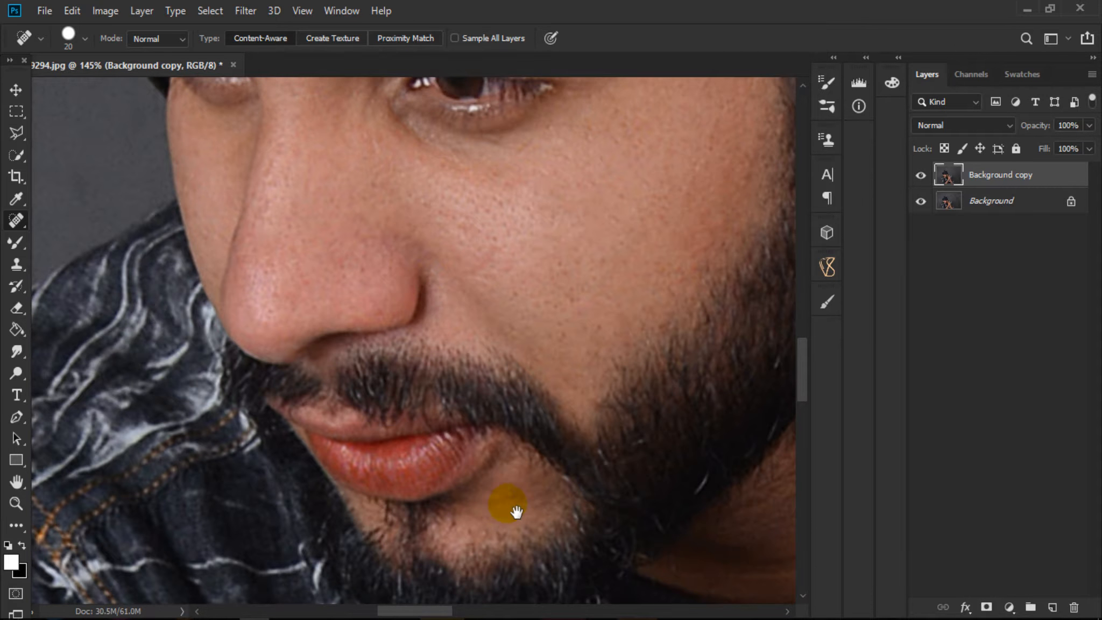
# Remove the dark piercing mark on the ear lobe with the size 20 healing brush
pyautogui.moveTo(516, 511)
pyautogui.mouseDown()
pyautogui.moveTo(499, 414)
pyautogui.moveTo(446, 420)
pyautogui.mouseUp()
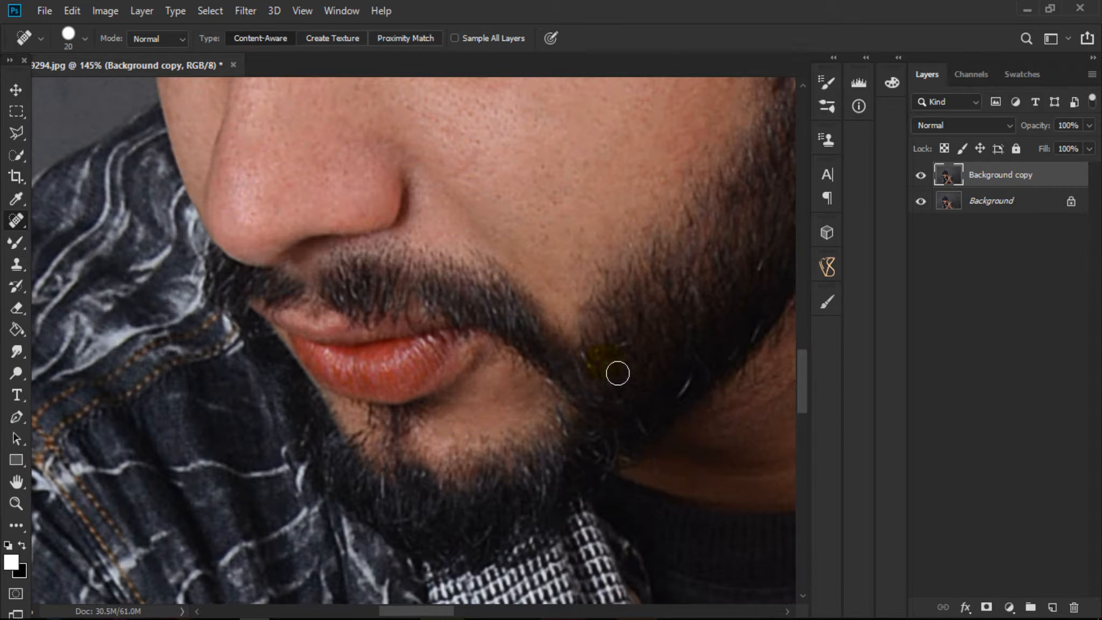
pyautogui.moveTo(632, 293); pyautogui.dragTo(433, 619)
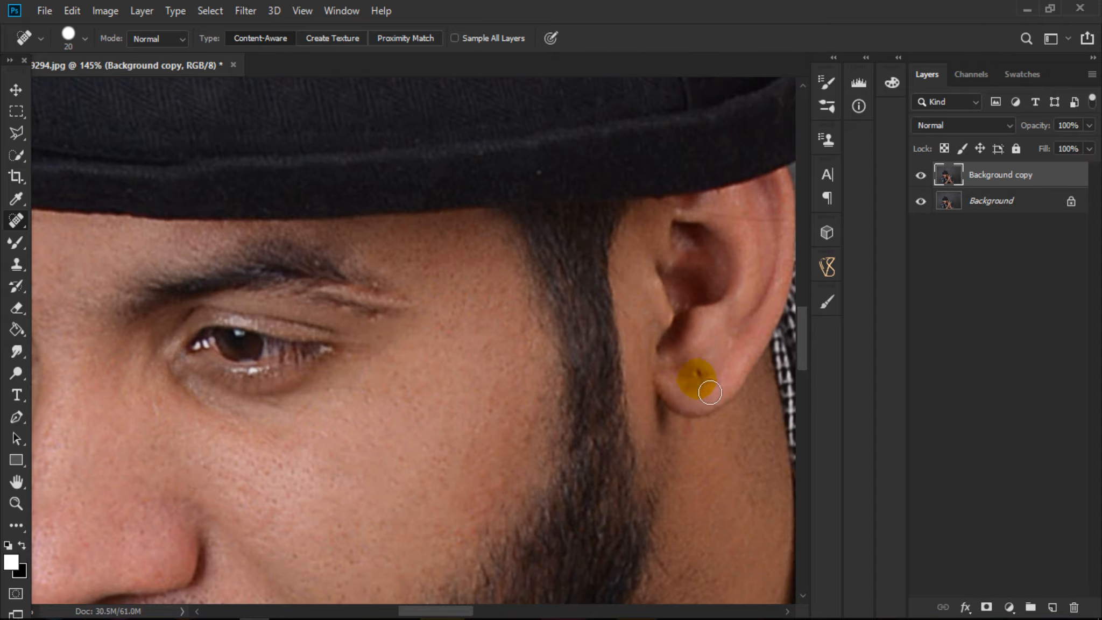
pyautogui.moveTo(710, 392); pyautogui.dragTo(701, 371)
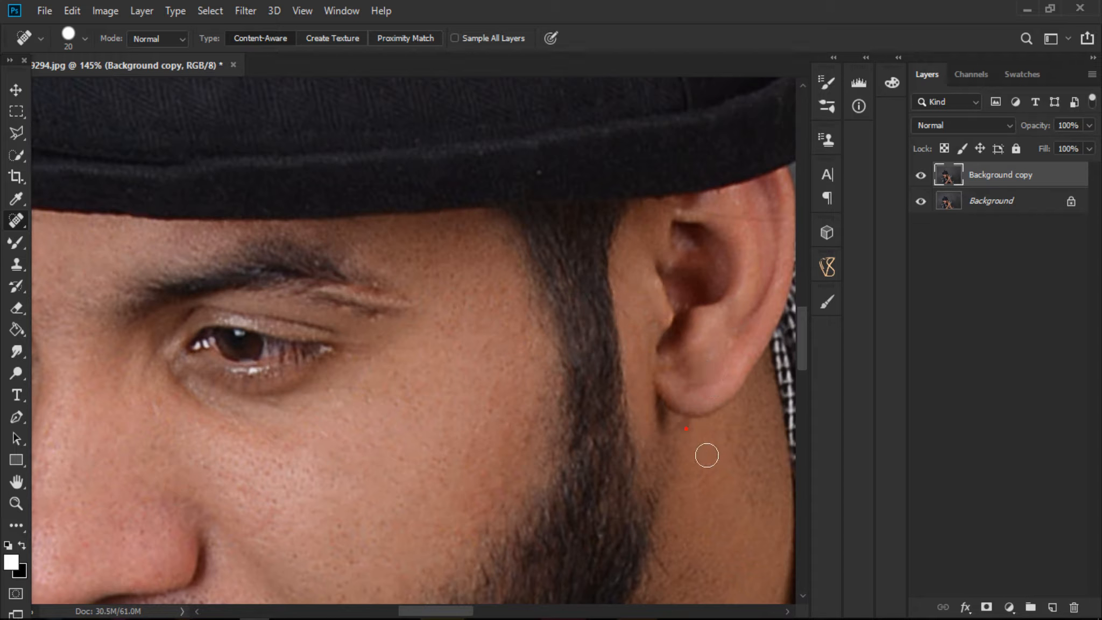
# Heal the dark spots and stray stubble on the neck below the ear and along the beard edge
pyautogui.scroll(-5, 721, 455)
pyautogui.scroll(-3, 710, 467)
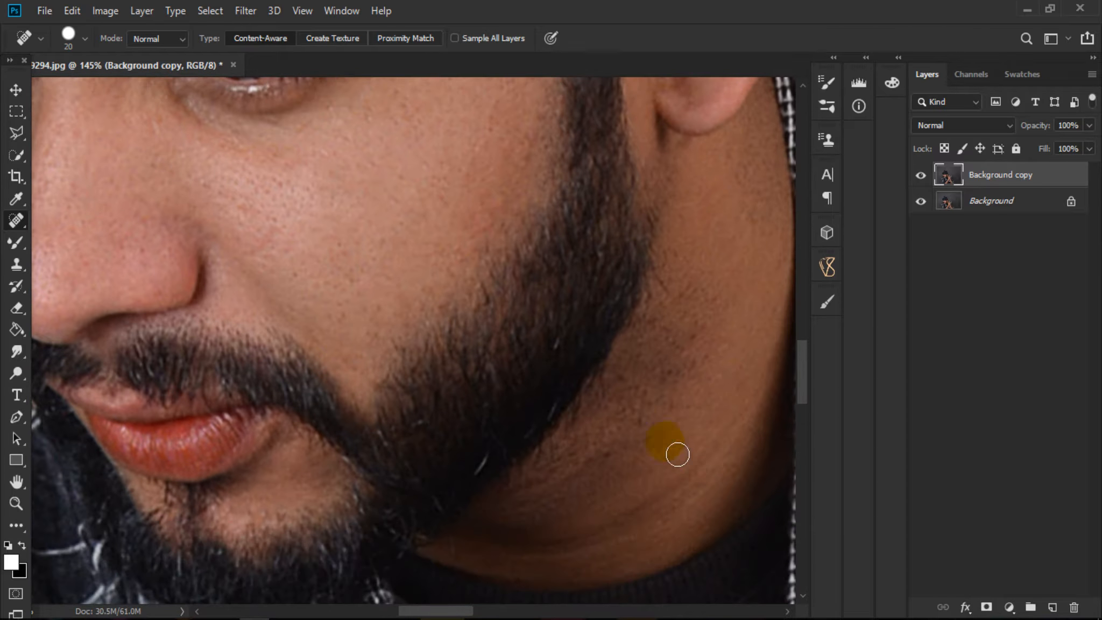
pyautogui.moveTo(682, 385)
pyautogui.mouseDown()
pyautogui.moveTo(705, 378)
pyautogui.moveTo(691, 332)
pyautogui.mouseUp()
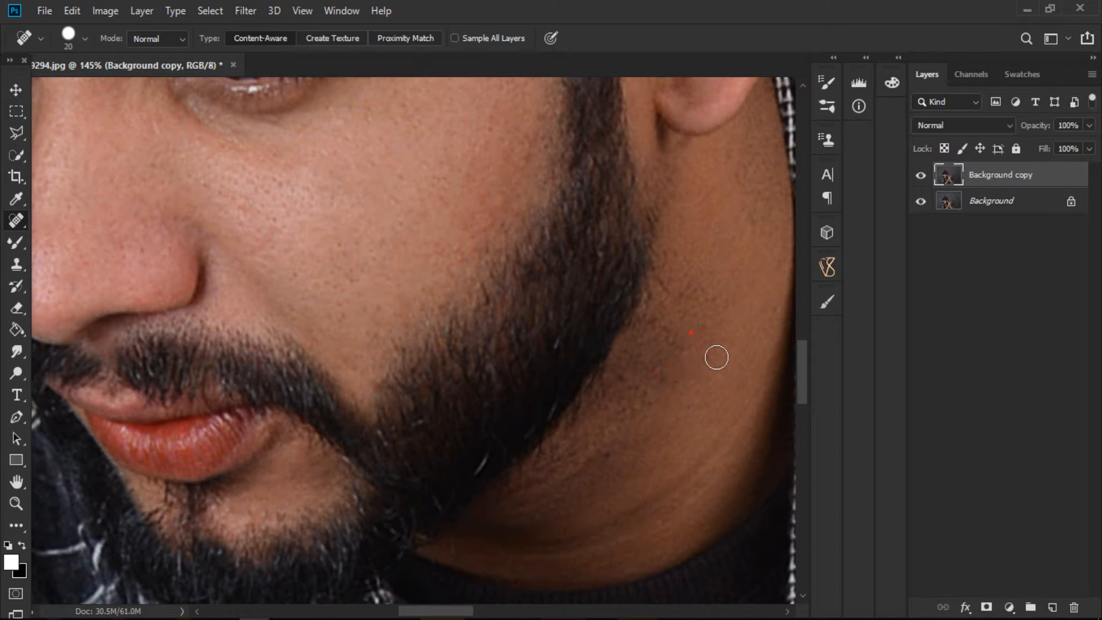
pyautogui.click(673, 342)
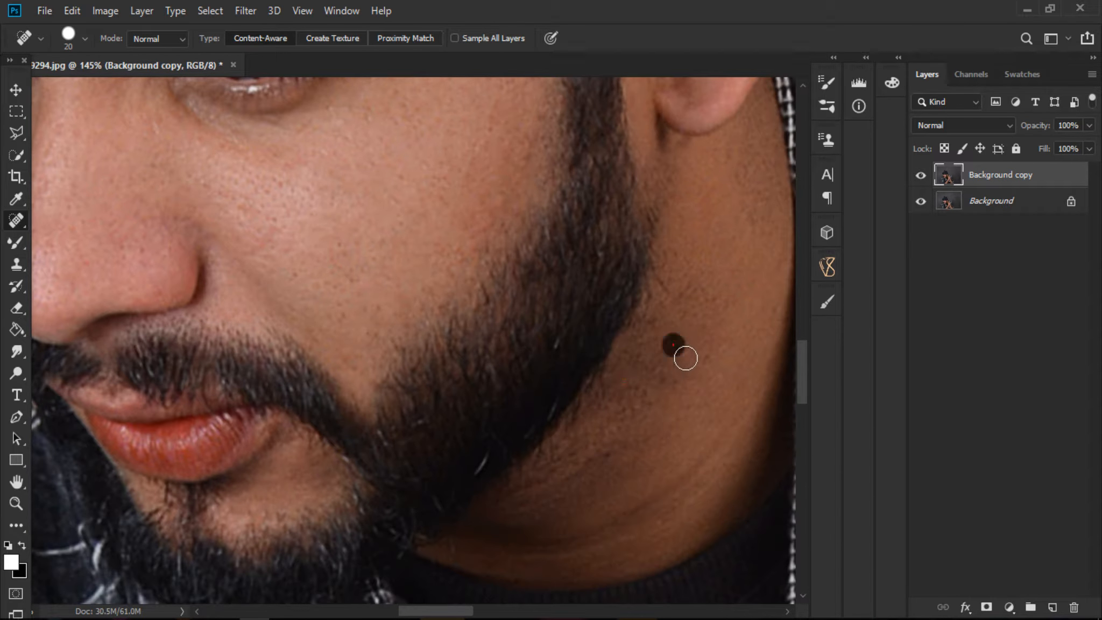
pyautogui.click(606, 456)
pyautogui.scroll(3, 679, 303)
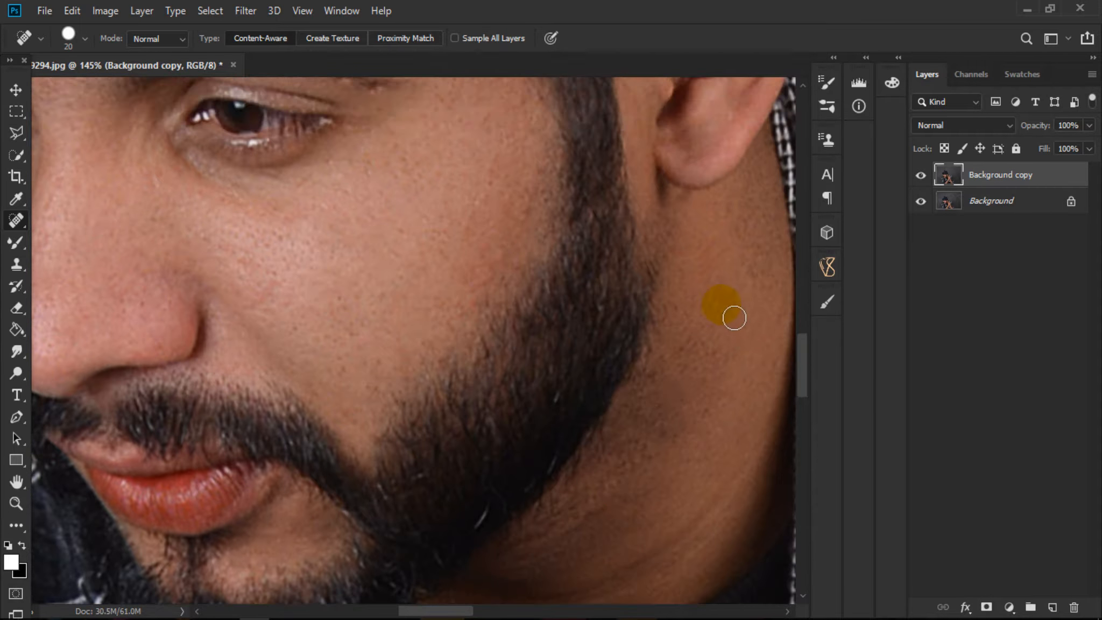
pyautogui.click(763, 325)
# Heal the blemish on the bare chin skin below the lower lip
pyautogui.moveTo(452, 299)
pyautogui.mouseDown()
pyautogui.moveTo(532, 283)
pyautogui.moveTo(779, 333)
pyautogui.mouseUp()
pyautogui.moveTo(597, 197); pyautogui.dragTo(598, 352)
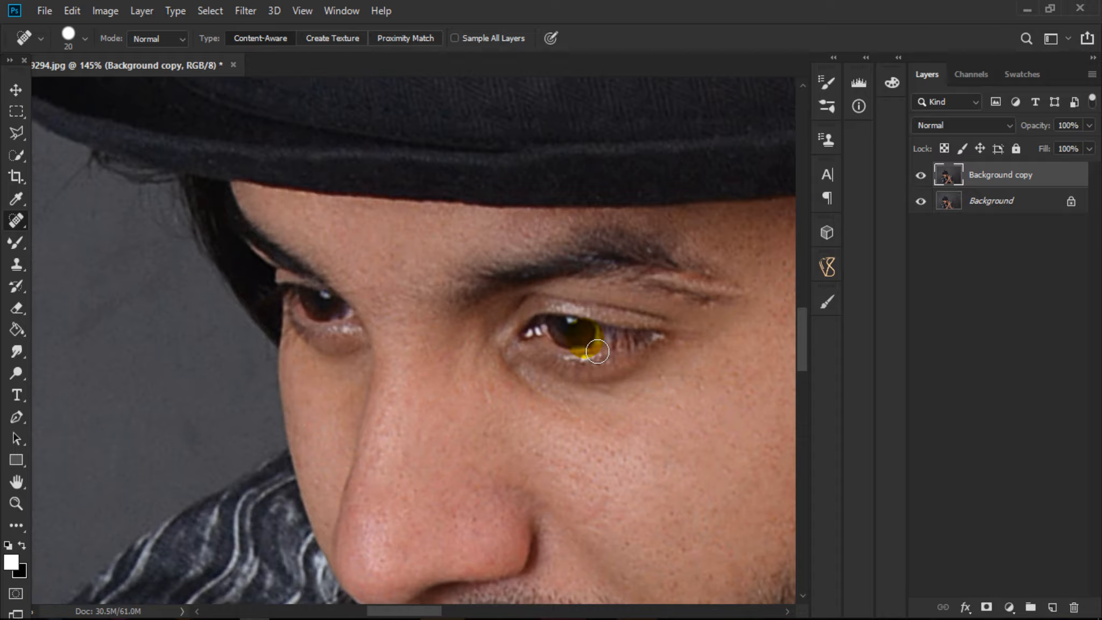
pyautogui.scroll(-10, 381, 283)
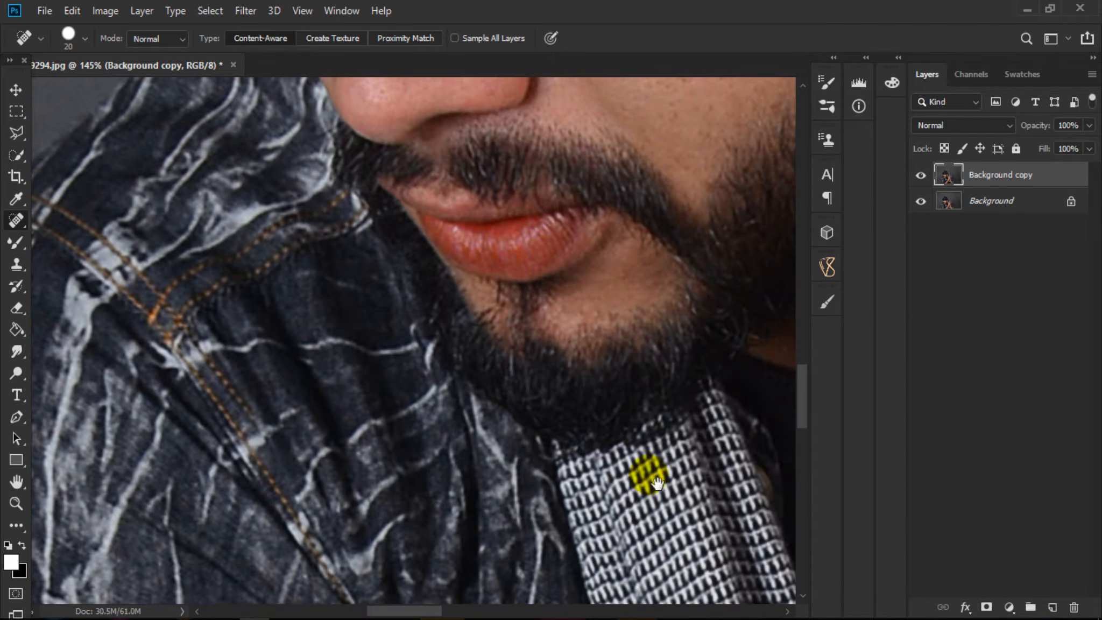
pyautogui.moveTo(657, 483)
pyautogui.mouseDown()
pyautogui.moveTo(276, 352)
pyautogui.moveTo(344, 404)
pyautogui.mouseUp()
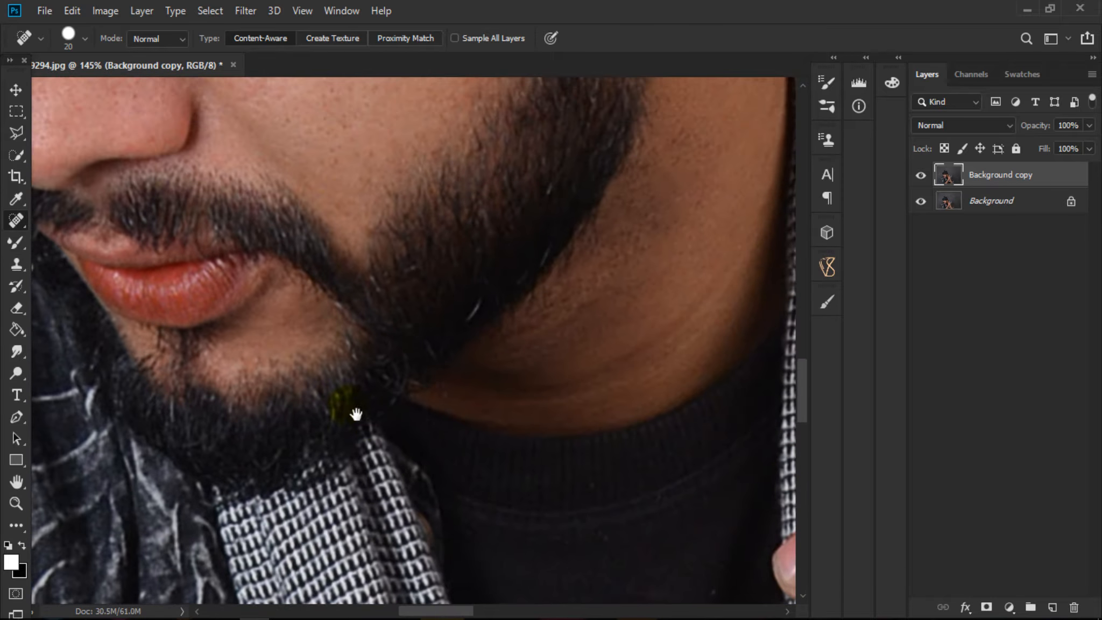
pyautogui.click(258, 364)
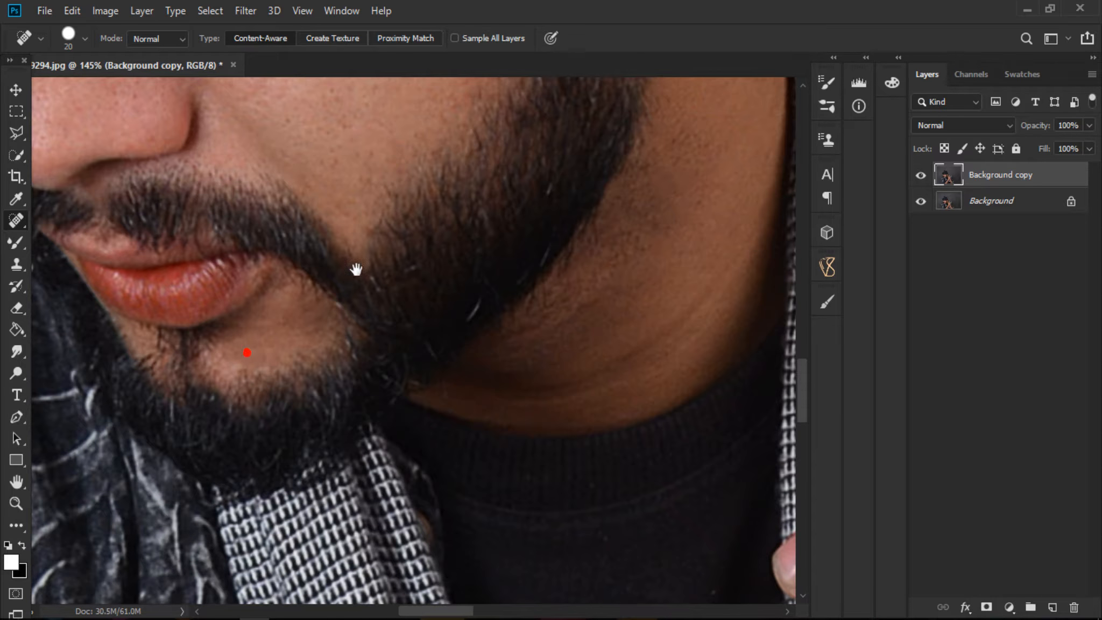
# Switch to the Mixer Brush for the forehead skin and set its size to 20 px
pyautogui.moveTo(357, 266)
pyautogui.mouseDown()
pyautogui.moveTo(413, 389)
pyautogui.moveTo(505, 485)
pyautogui.mouseUp()
pyautogui.click(15, 501)
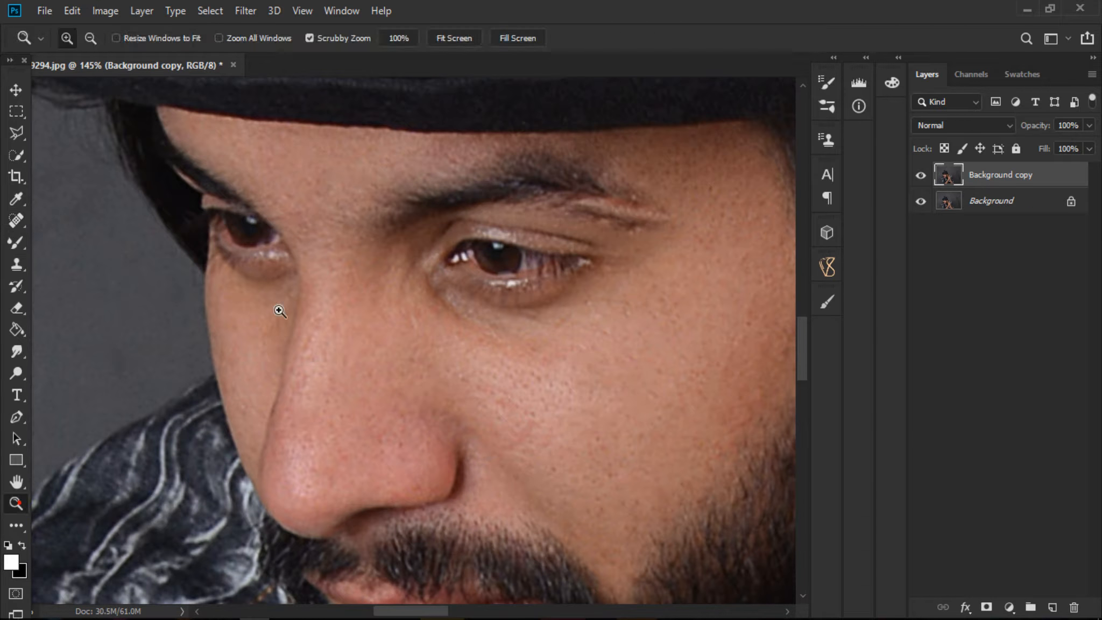
pyautogui.moveTo(342, 140); pyautogui.dragTo(387, 246)
pyautogui.moveTo(323, 214); pyautogui.dragTo(482, 404)
pyautogui.click(418, 351)
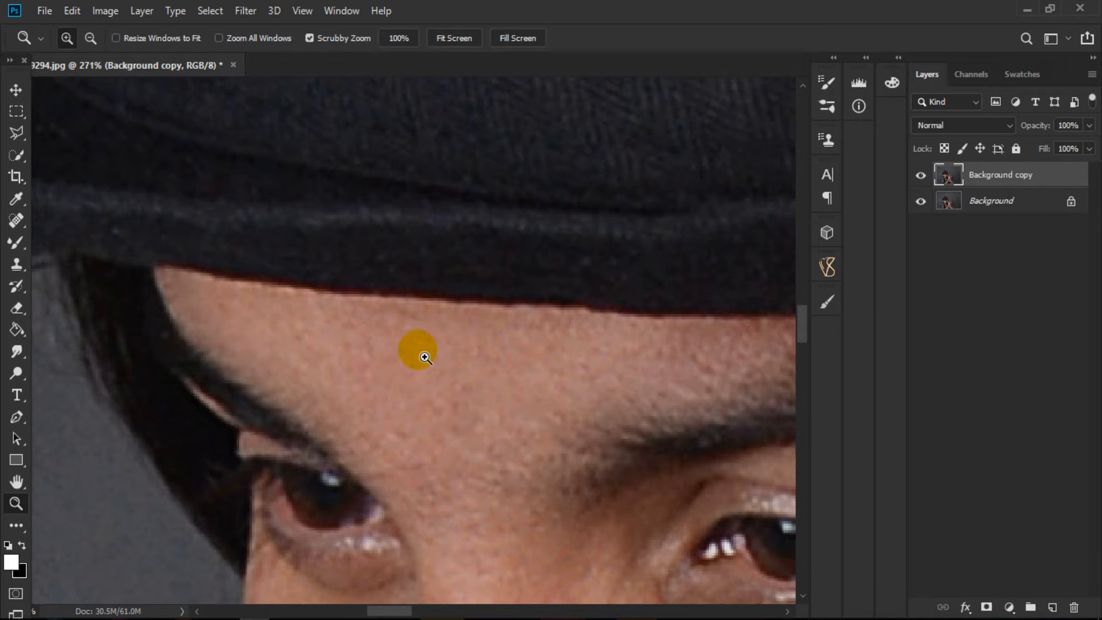
pyautogui.click(16, 241)
pyautogui.click(331, 337)
pyautogui.moveTo(363, 369)
pyautogui.mouseDown()
pyautogui.moveTo(391, 379)
pyautogui.moveTo(330, 360)
pyautogui.mouseUp()
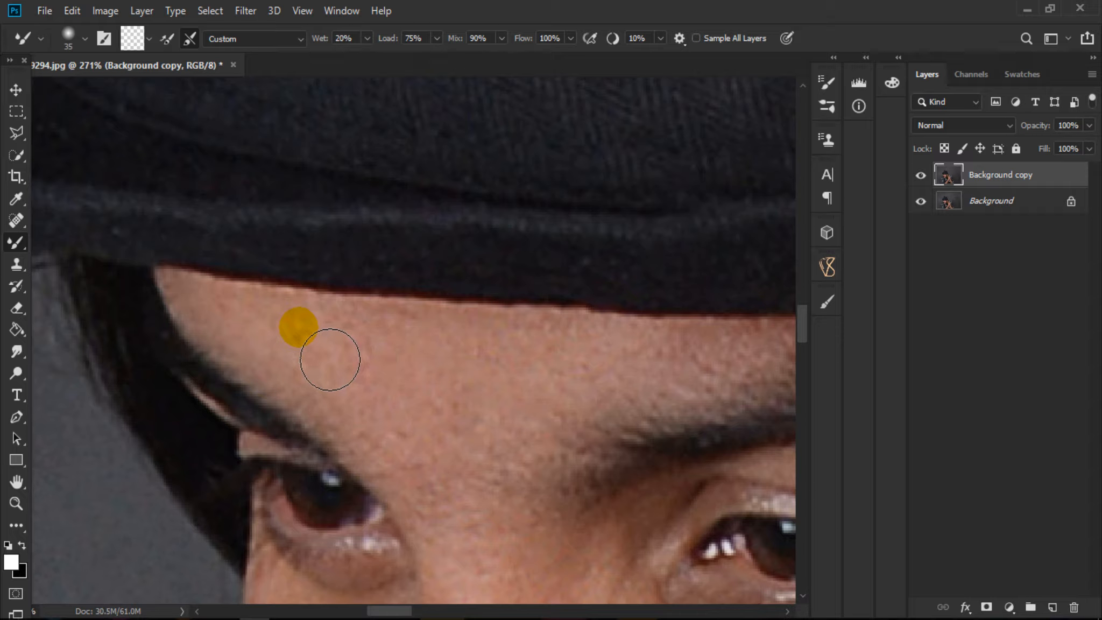
pyautogui.rightClick(509, 401)
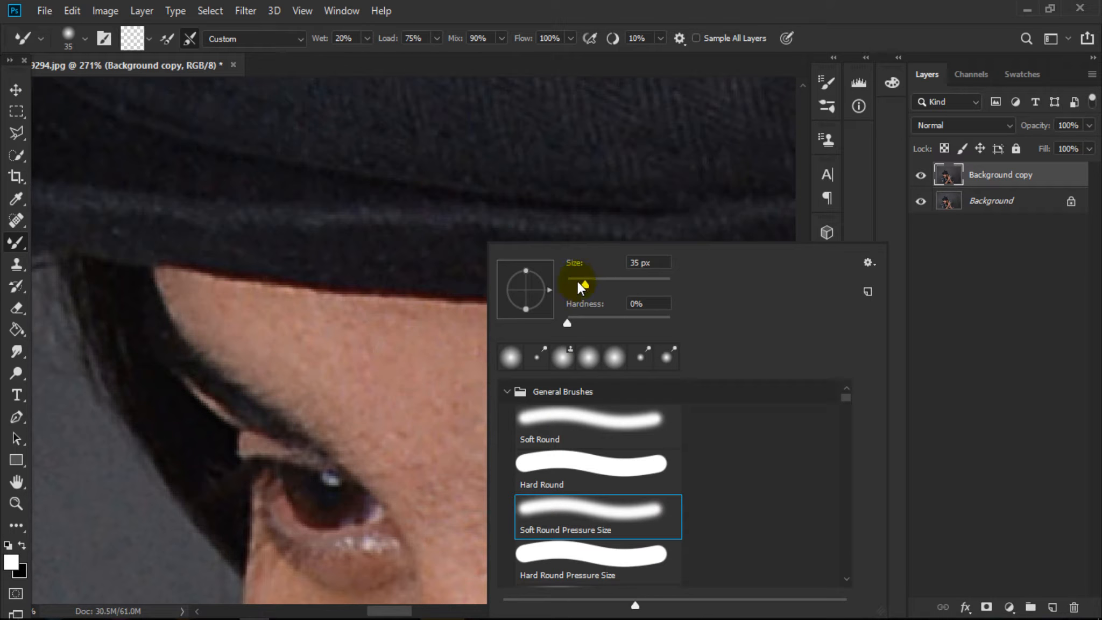
pyautogui.moveTo(578, 281); pyautogui.dragTo(574, 281)
pyautogui.click(390, 371)
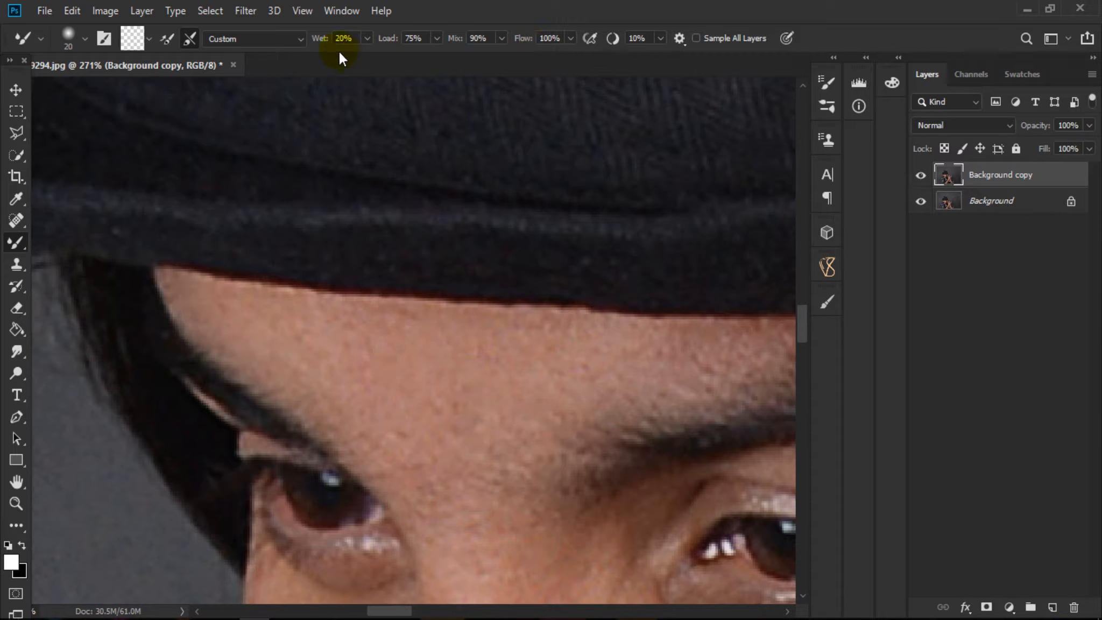
pyautogui.click(374, 368)
# Smooth the forehead skin above the far eyebrow, along the hairline, with the Mixer Brush at about 20 to 30 px
pyautogui.click(9, 510)
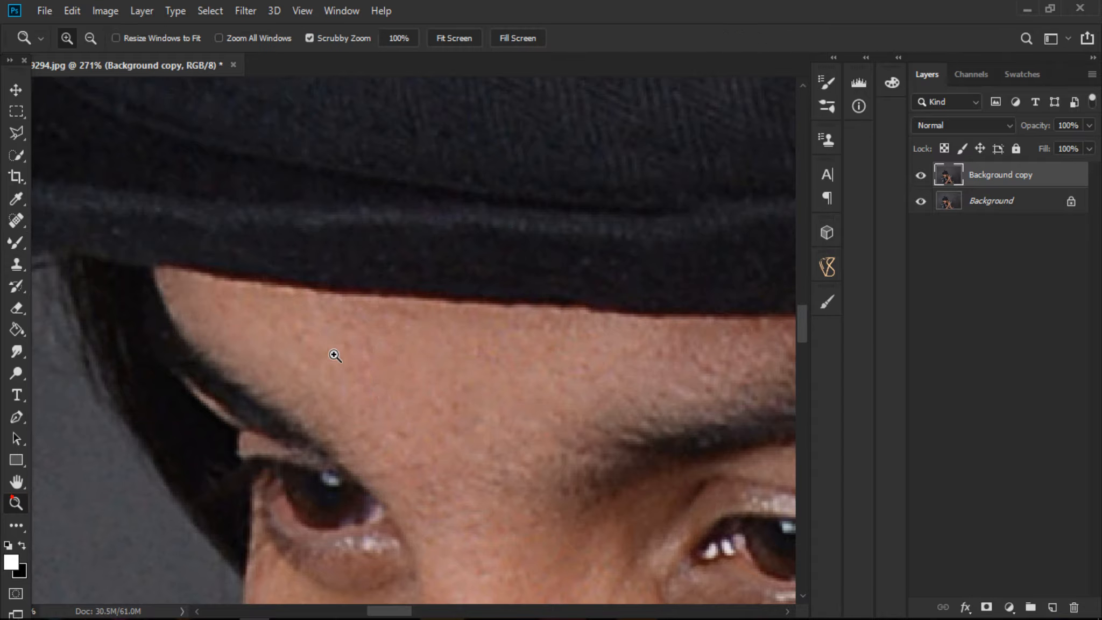
pyautogui.click(330, 352)
pyautogui.click(13, 246)
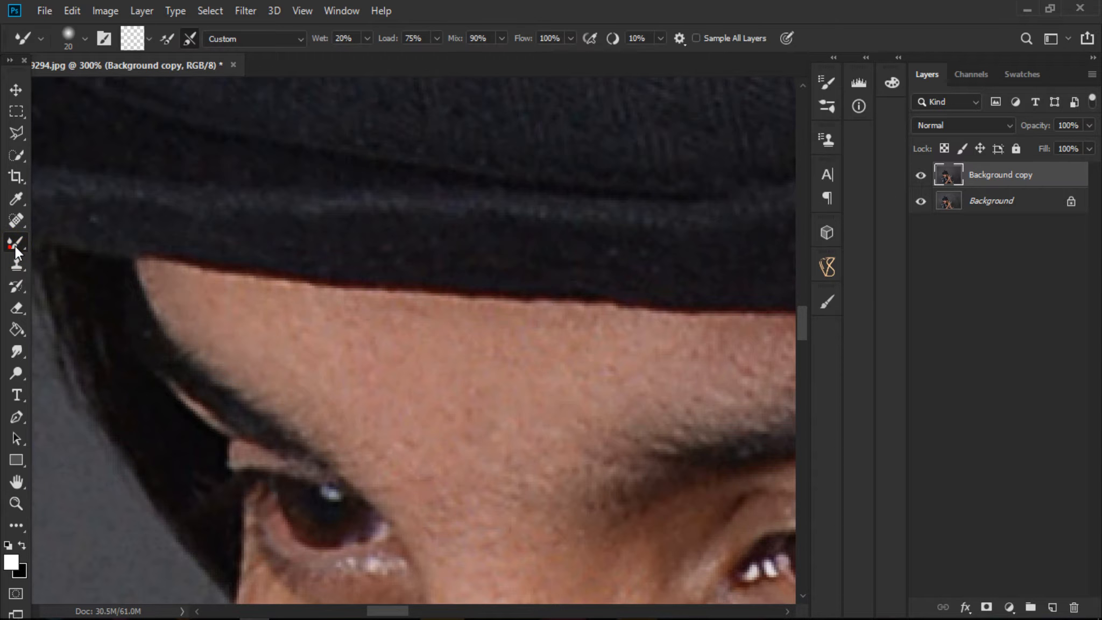
pyautogui.click(333, 370)
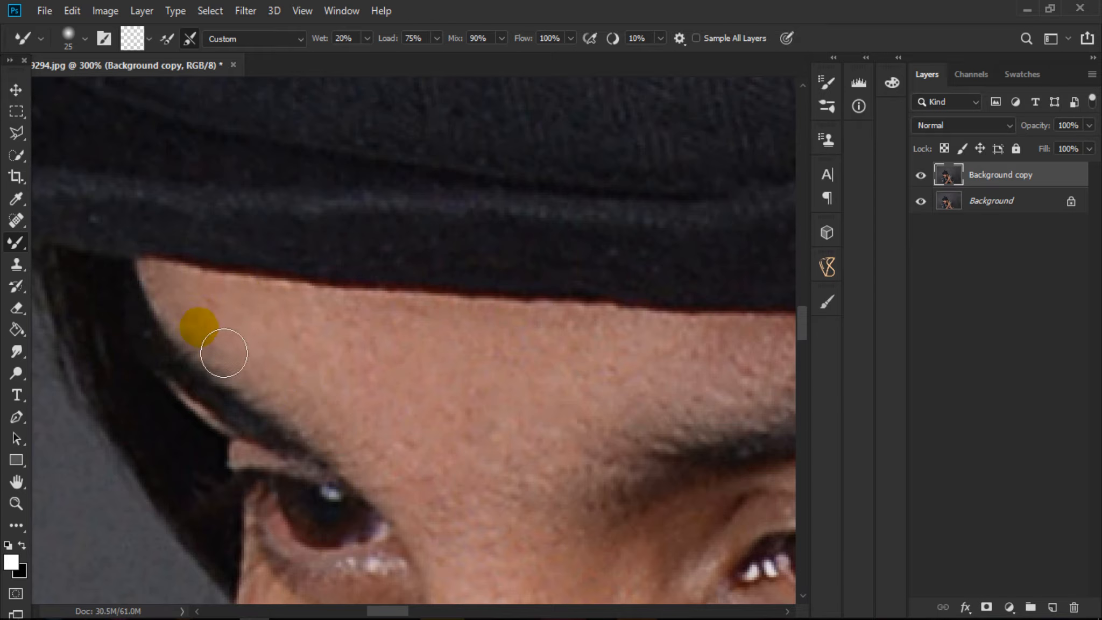
pyautogui.scroll(1, 178, 355)
pyautogui.press('[')
pyautogui.moveTo(185, 358); pyautogui.dragTo(175, 384)
pyautogui.press(']')
pyautogui.moveTo(158, 337)
pyautogui.mouseDown()
pyautogui.moveTo(196, 363)
pyautogui.moveTo(165, 340)
pyautogui.mouseUp()
pyautogui.press(']')
pyautogui.moveTo(271, 386)
pyautogui.mouseDown()
pyautogui.moveTo(198, 380)
pyautogui.moveTo(328, 444)
pyautogui.moveTo(235, 406)
pyautogui.moveTo(366, 485)
pyautogui.moveTo(288, 424)
pyautogui.moveTo(381, 500)
pyautogui.moveTo(302, 418)
pyautogui.mouseUp()
pyautogui.press(']')
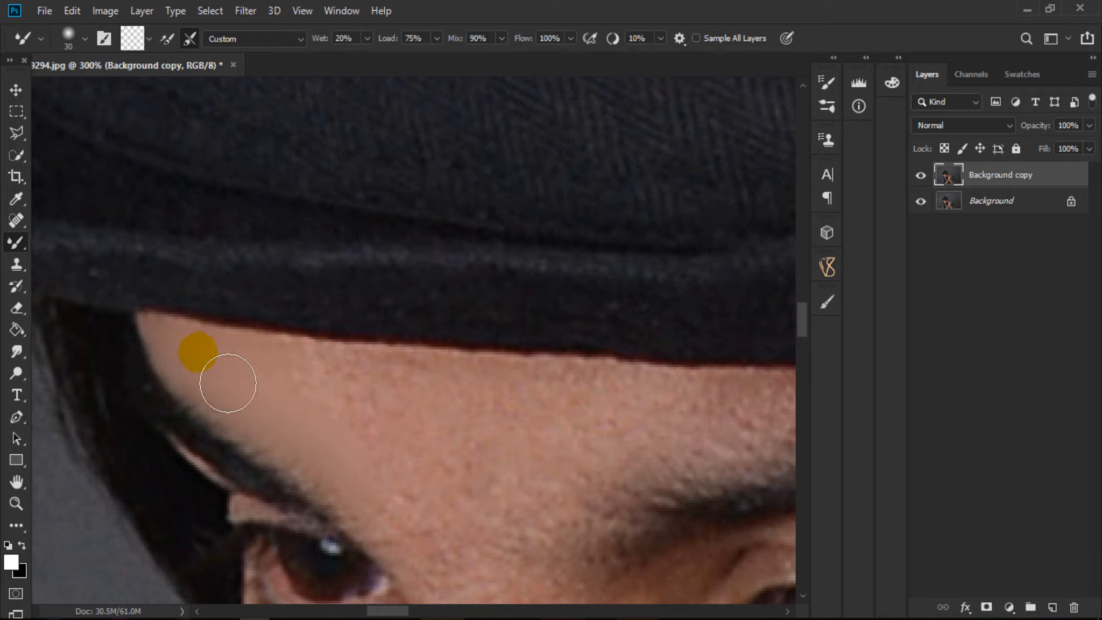
# Blend the middle of the forehead from the hat brim down between the eyebrows, enlarging the brush up to 40 px
pyautogui.moveTo(229, 382)
pyautogui.mouseDown()
pyautogui.moveTo(273, 384)
pyautogui.moveTo(428, 446)
pyautogui.mouseUp()
pyautogui.scroll(-1, 356, 417)
pyautogui.press(']')
pyautogui.moveTo(458, 491)
pyautogui.mouseDown()
pyautogui.moveTo(342, 393)
pyautogui.moveTo(414, 349)
pyautogui.moveTo(522, 350)
pyautogui.moveTo(475, 342)
pyautogui.moveTo(556, 387)
pyautogui.moveTo(572, 462)
pyautogui.moveTo(537, 435)
pyautogui.moveTo(479, 460)
pyautogui.moveTo(486, 437)
pyautogui.mouseUp()
pyautogui.press('[')
pyautogui.press('[')
pyautogui.press(']')
pyautogui.press(']')
pyautogui.press(']')
pyautogui.scroll(2, 517, 492)
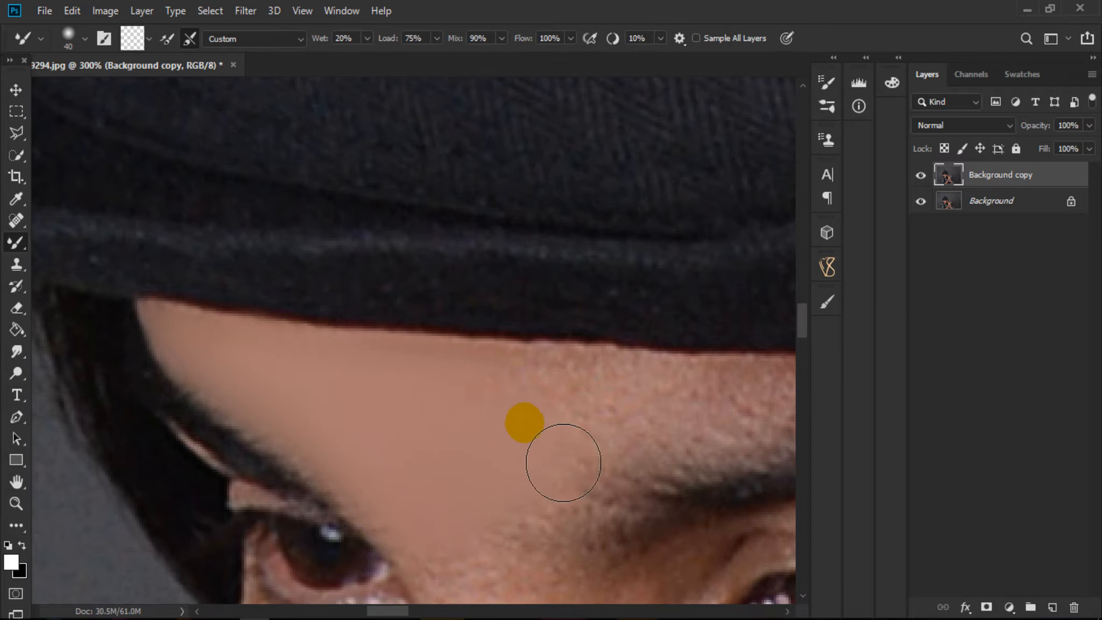
# Smooth the forehead skin around the inner end of the near eyebrow with a smaller brush, down to 25 px
pyautogui.press('[')
pyautogui.press('[')
pyautogui.moveTo(442, 398)
pyautogui.mouseDown()
pyautogui.moveTo(622, 405)
pyautogui.moveTo(483, 399)
pyautogui.moveTo(625, 411)
pyautogui.moveTo(686, 449)
pyautogui.moveTo(590, 496)
pyautogui.moveTo(571, 545)
pyautogui.moveTo(535, 566)
pyautogui.moveTo(524, 531)
pyautogui.moveTo(502, 530)
pyautogui.moveTo(541, 581)
pyautogui.moveTo(517, 541)
pyautogui.moveTo(540, 435)
pyautogui.moveTo(666, 423)
pyautogui.moveTo(518, 403)
pyautogui.moveTo(676, 401)
pyautogui.moveTo(571, 405)
pyautogui.moveTo(657, 444)
pyautogui.moveTo(754, 431)
pyautogui.moveTo(635, 444)
pyautogui.mouseUp()
pyautogui.press('[')
# Smooth the narrow skin strip between the hat brim and the near eyebrow with brush sizes from 25 down to 15 px
pyautogui.moveTo(648, 492); pyautogui.dragTo(495, 494)
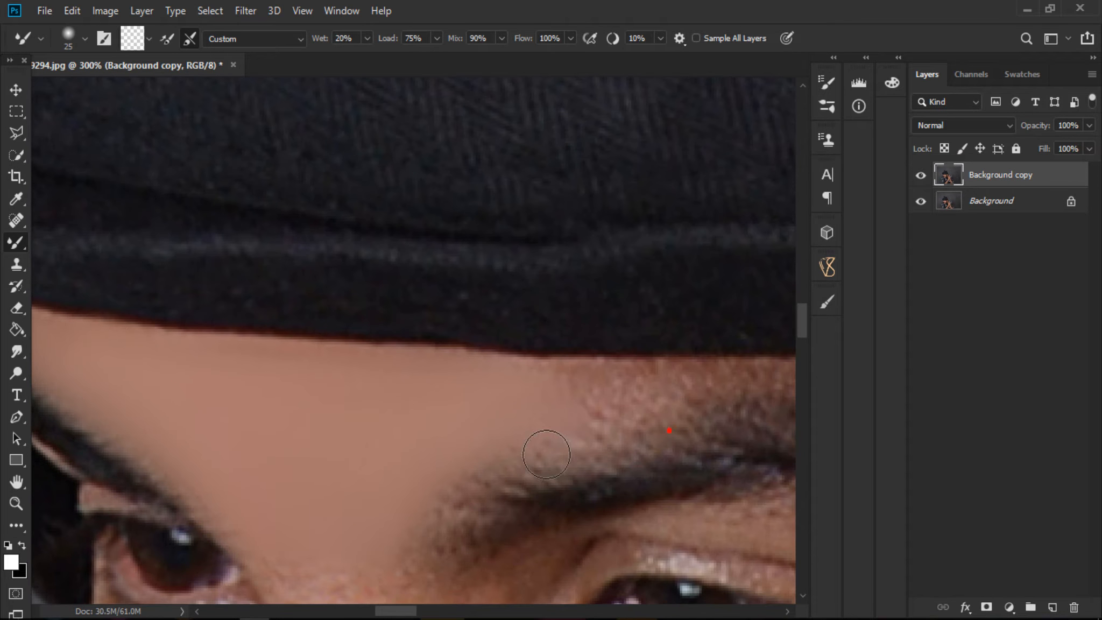
pyautogui.moveTo(525, 426)
pyautogui.mouseDown()
pyautogui.moveTo(503, 424)
pyautogui.moveTo(516, 422)
pyautogui.mouseUp()
pyautogui.press('[')
pyautogui.moveTo(607, 427)
pyautogui.mouseDown()
pyautogui.moveTo(603, 416)
pyautogui.moveTo(523, 408)
pyautogui.moveTo(598, 426)
pyautogui.moveTo(646, 413)
pyautogui.moveTo(652, 384)
pyautogui.moveTo(613, 402)
pyautogui.mouseUp()
pyautogui.press(']')
pyautogui.press('[')
pyautogui.moveTo(547, 400); pyautogui.dragTo(486, 390)
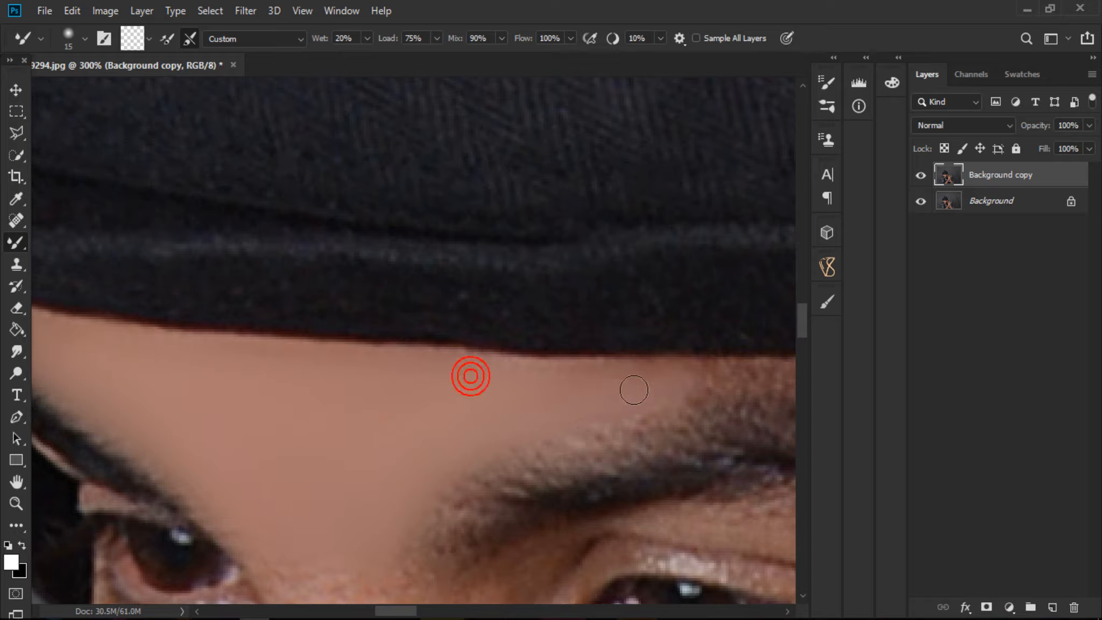
pyautogui.moveTo(669, 410); pyautogui.dragTo(527, 441)
pyautogui.moveTo(561, 423)
pyautogui.mouseDown()
pyautogui.moveTo(525, 429)
pyautogui.moveTo(674, 422)
pyautogui.moveTo(547, 424)
pyautogui.moveTo(657, 420)
pyautogui.moveTo(553, 423)
pyautogui.moveTo(612, 422)
pyautogui.mouseUp()
# Smooth the temple skin along the sideburn hairline below the hat, finishing with the brush at 30 px
pyautogui.moveTo(771, 443); pyautogui.dragTo(552, 433)
pyautogui.press(']')
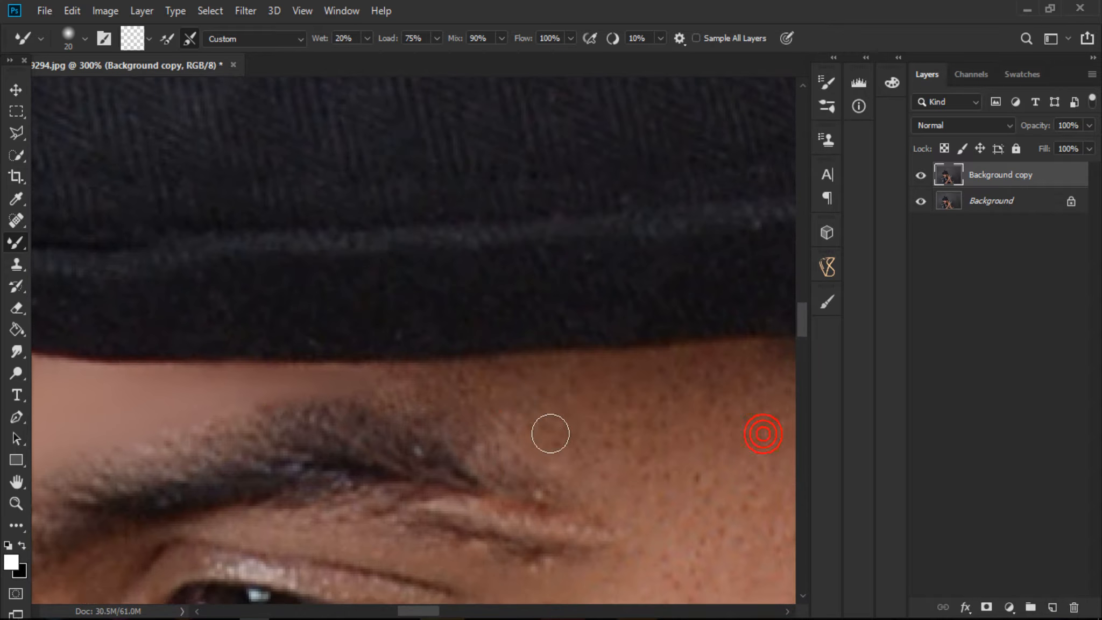
pyautogui.moveTo(669, 455); pyautogui.dragTo(276, 315)
pyautogui.press(']')
pyautogui.press(']')
pyautogui.press(']')
pyautogui.moveTo(473, 330)
pyautogui.mouseDown()
pyautogui.moveTo(509, 373)
pyautogui.moveTo(514, 349)
pyautogui.moveTo(514, 392)
pyautogui.mouseUp()
pyautogui.press('[')
pyautogui.moveTo(512, 342)
pyautogui.mouseDown()
pyautogui.moveTo(571, 505)
pyautogui.moveTo(509, 315)
pyautogui.mouseUp()
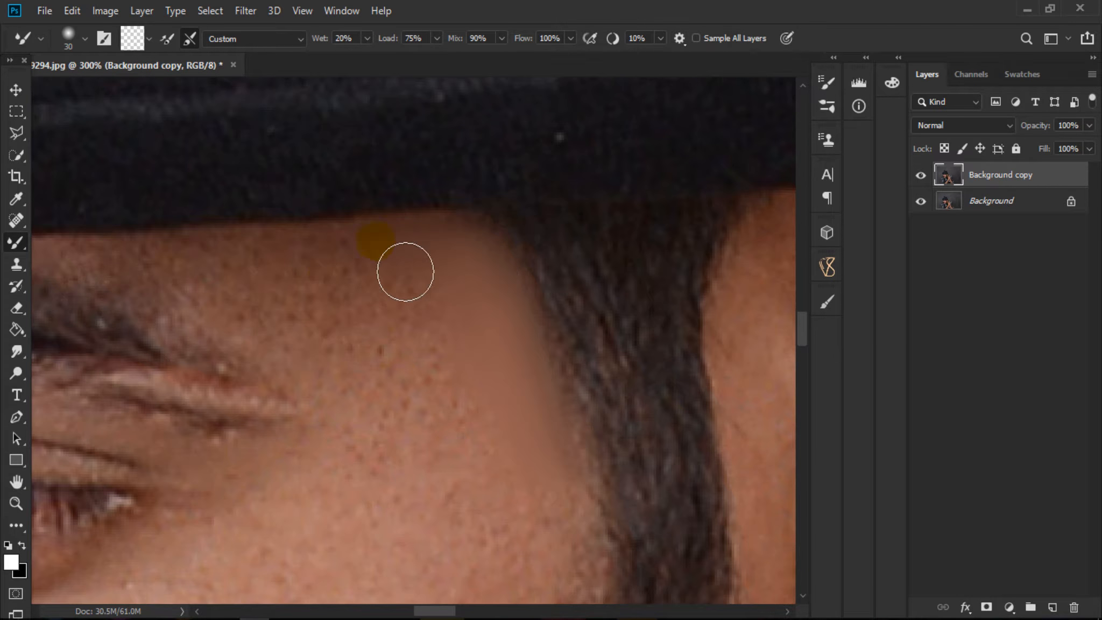
# Blend the skin under the hat brim beyond the near eyebrow's outer end, varying the brush between 15 and 35 px
pyautogui.moveTo(406, 270)
pyautogui.mouseDown()
pyautogui.moveTo(495, 320)
pyautogui.moveTo(559, 333)
pyautogui.mouseUp()
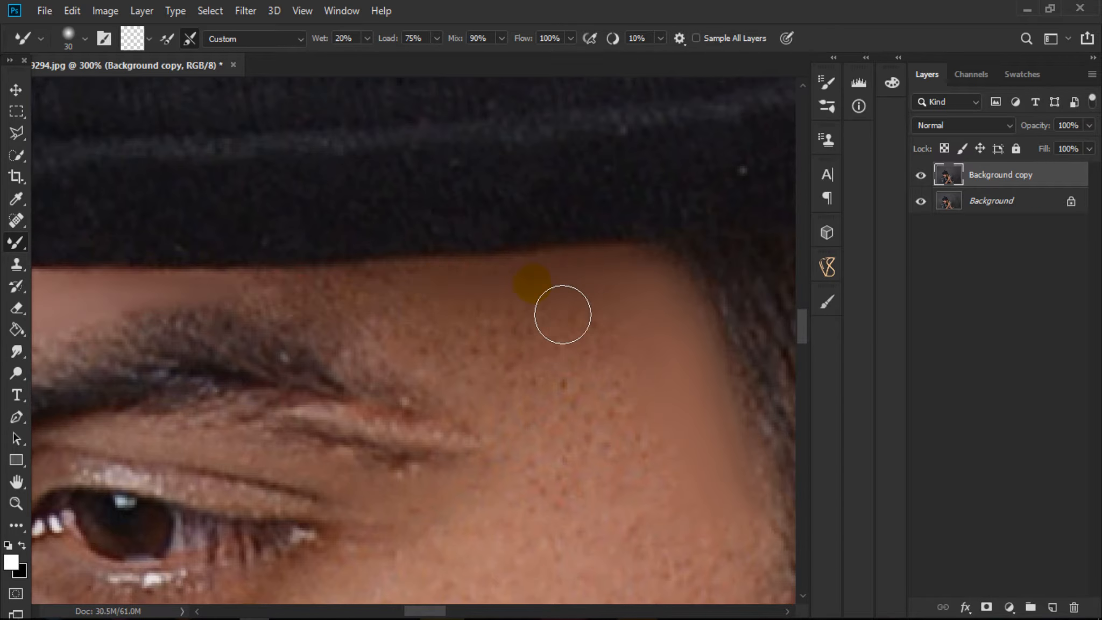
pyautogui.press('[')
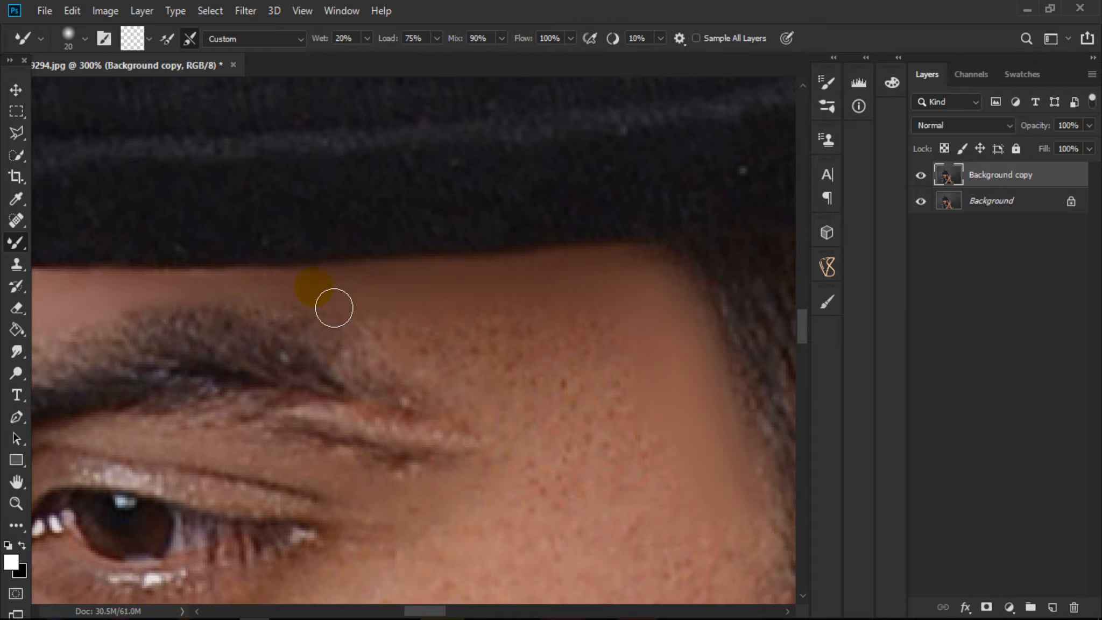
pyautogui.press(']')
pyautogui.press(']')
pyautogui.press(']')
pyautogui.scroll(-3, 628, 382)
pyautogui.scroll(2, 620, 295)
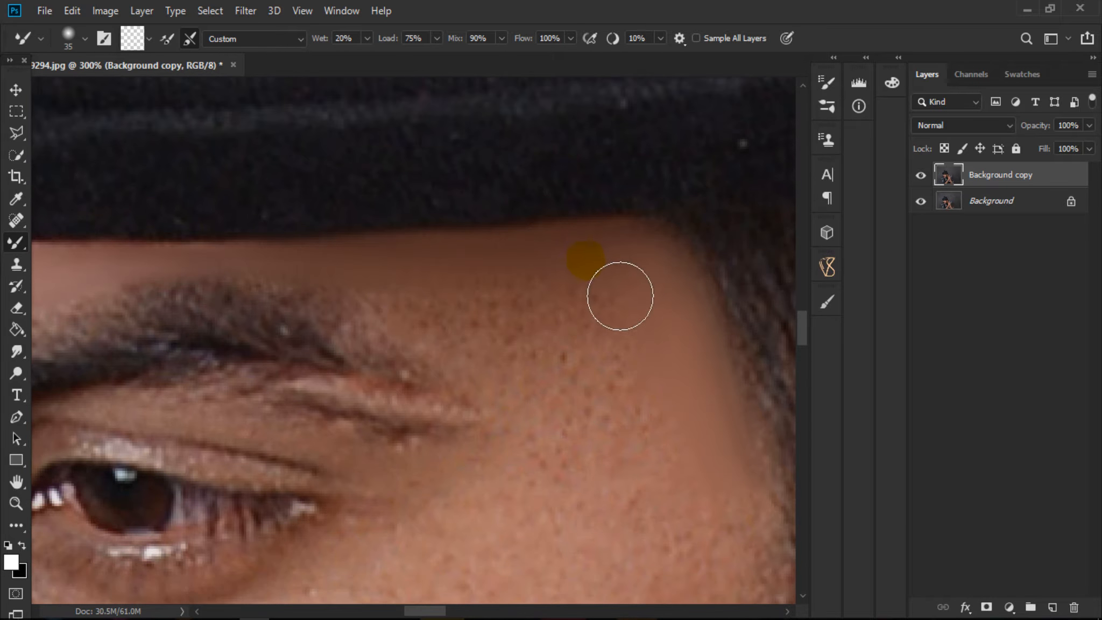
pyautogui.press('[')
pyautogui.press('[')
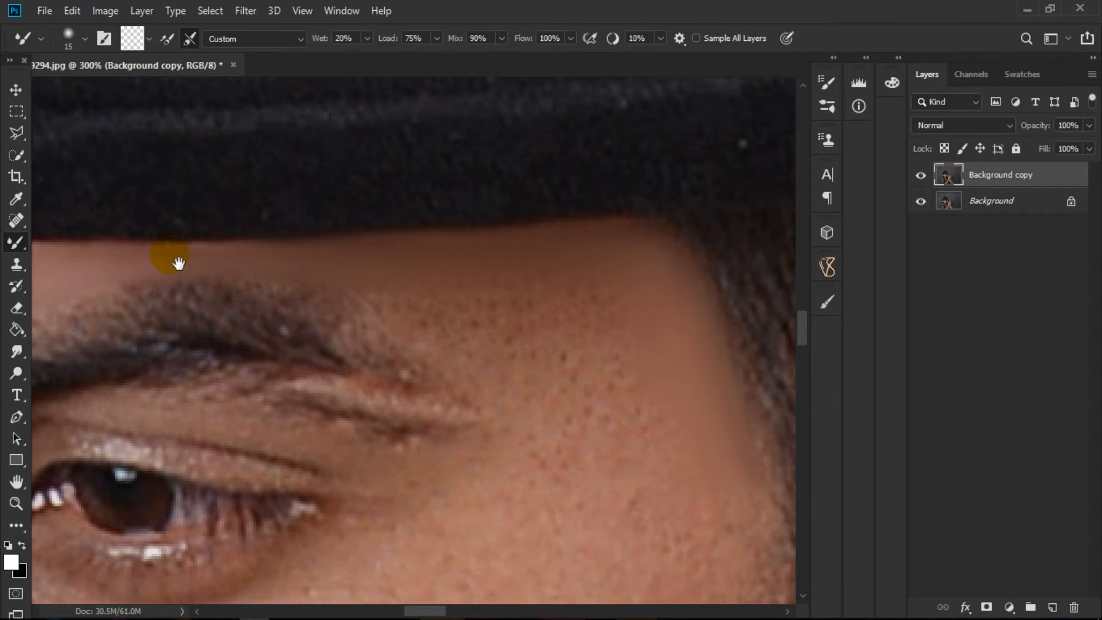
pyautogui.moveTo(178, 263)
pyautogui.mouseDown()
pyautogui.moveTo(352, 268)
pyautogui.moveTo(271, 282)
pyautogui.mouseUp()
# Dismiss the browser notification and smooth the temple beside the near eyebrow's tail with the Mixer Brush enlarged to 60 px
pyautogui.moveTo(667, 425)
pyautogui.mouseDown()
pyautogui.moveTo(666, 343)
pyautogui.moveTo(433, 253)
pyautogui.mouseUp()
pyautogui.press('z')
pyautogui.moveTo(599, 478); pyautogui.dragTo(559, 420)
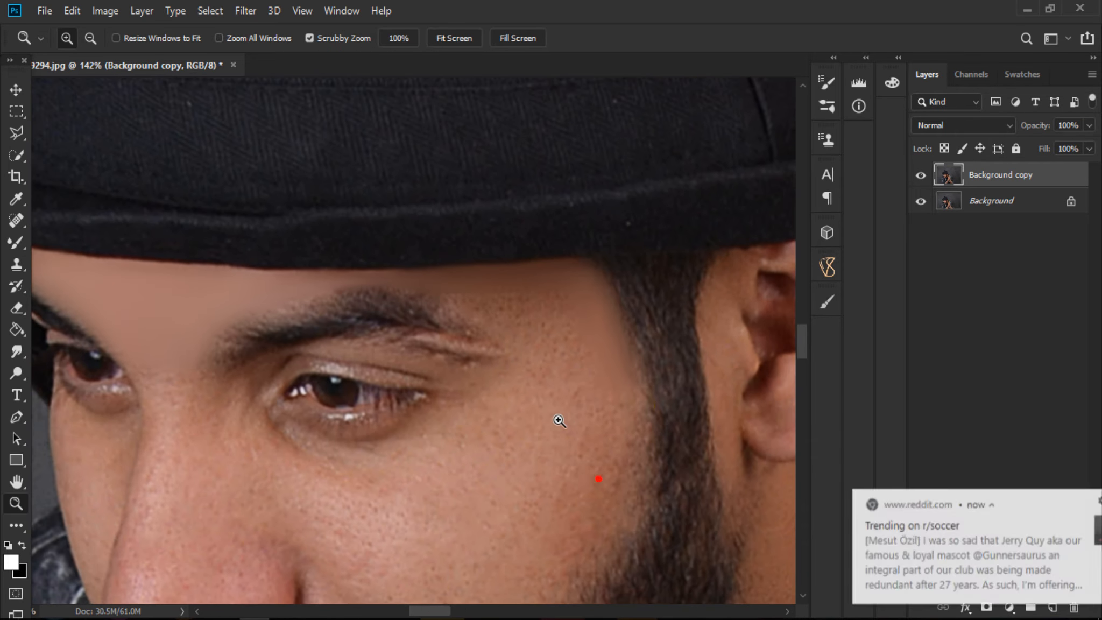
pyautogui.click(1083, 503)
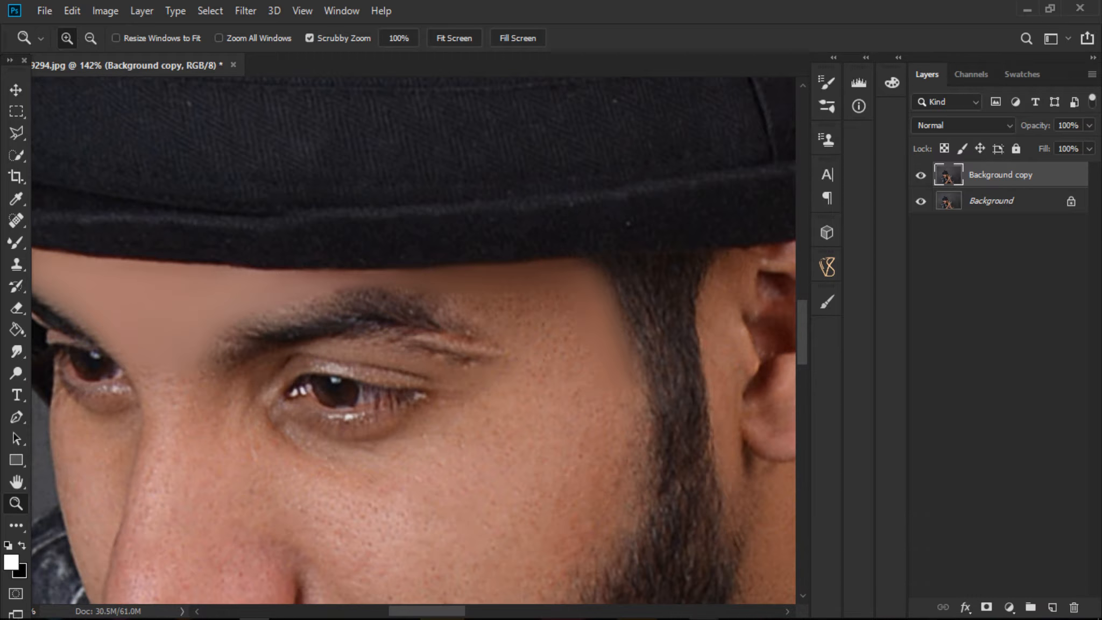
pyautogui.click(611, 607)
pyautogui.click(15, 242)
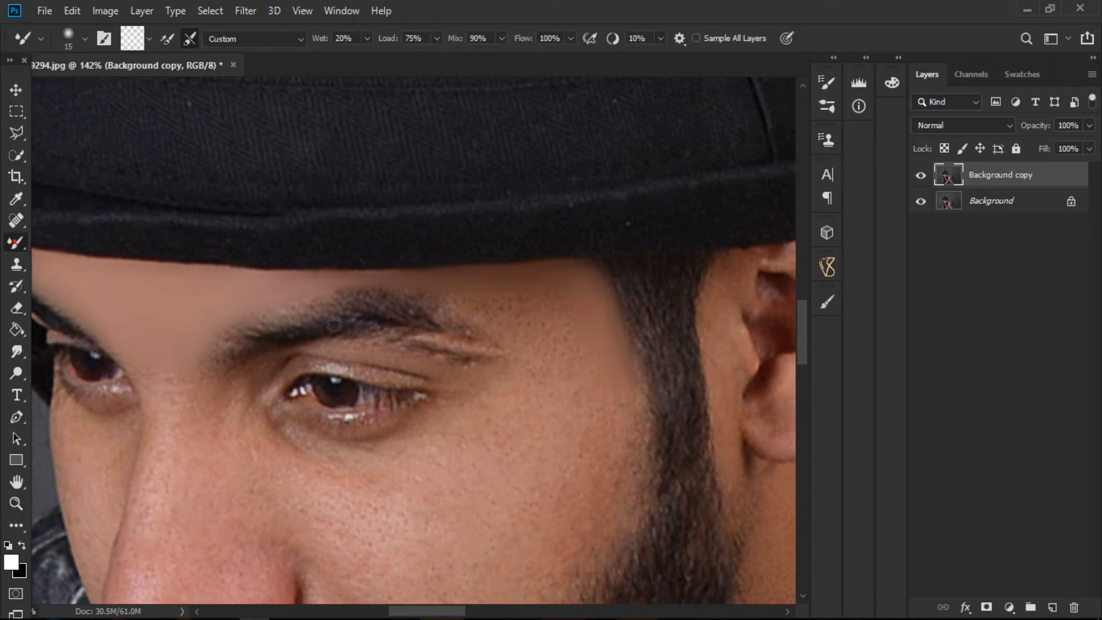
pyautogui.press('space')
pyautogui.moveTo(564, 473); pyautogui.dragTo(543, 334)
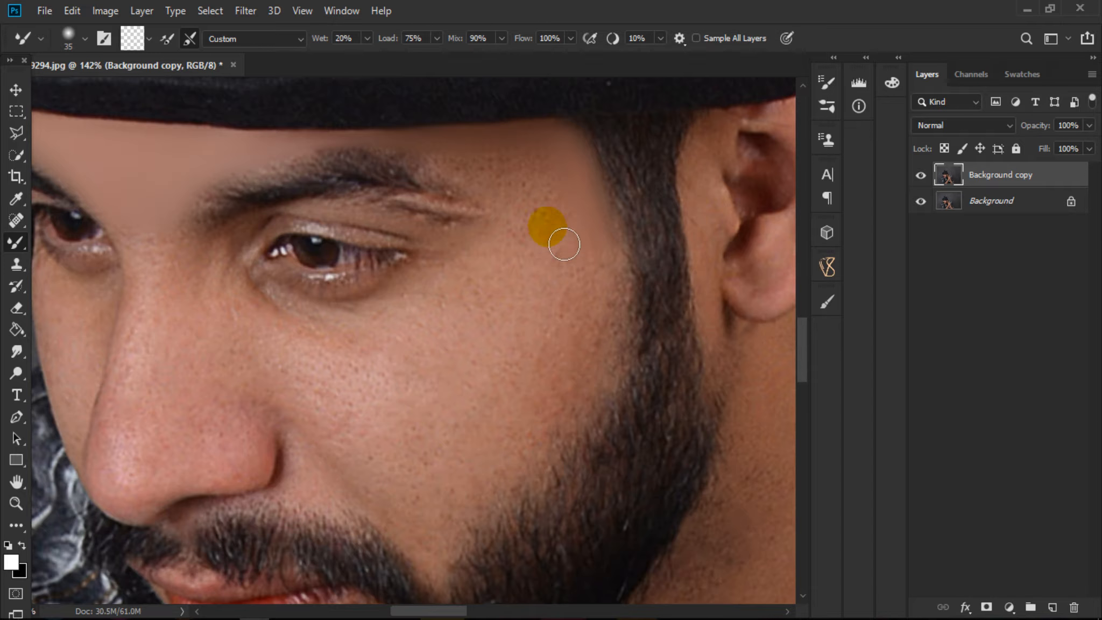
pyautogui.press(']')
pyautogui.press(']')
pyautogui.press(']')
pyautogui.press(']')
pyautogui.moveTo(604, 251)
pyautogui.mouseDown()
pyautogui.moveTo(573, 197)
pyautogui.moveTo(574, 215)
pyautogui.mouseUp()
pyautogui.press('[')
pyautogui.scroll(1, 565, 223)
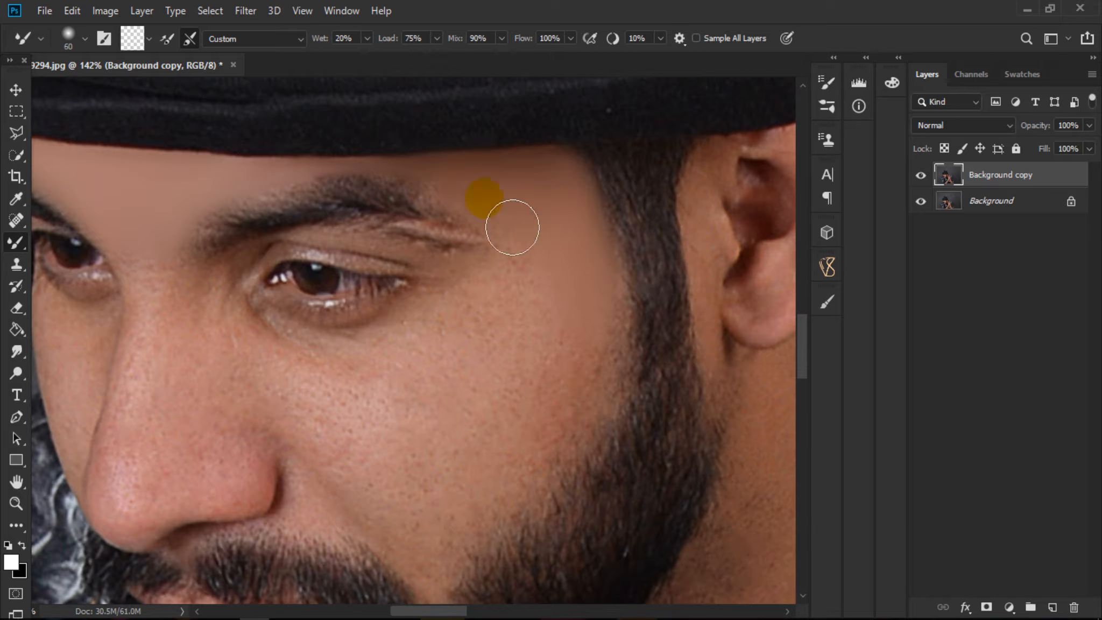
# Smooth the outer cheek beside the sideburn and down along the beard edge with a brush of up to 70 px
pyautogui.press(']')
pyautogui.moveTo(563, 260)
pyautogui.mouseDown()
pyautogui.moveTo(587, 323)
pyautogui.moveTo(590, 266)
pyautogui.moveTo(609, 370)
pyautogui.moveTo(595, 409)
pyautogui.moveTo(604, 325)
pyautogui.moveTo(618, 305)
pyautogui.mouseUp()
pyautogui.press('[')
pyautogui.scroll(-2, 620, 288)
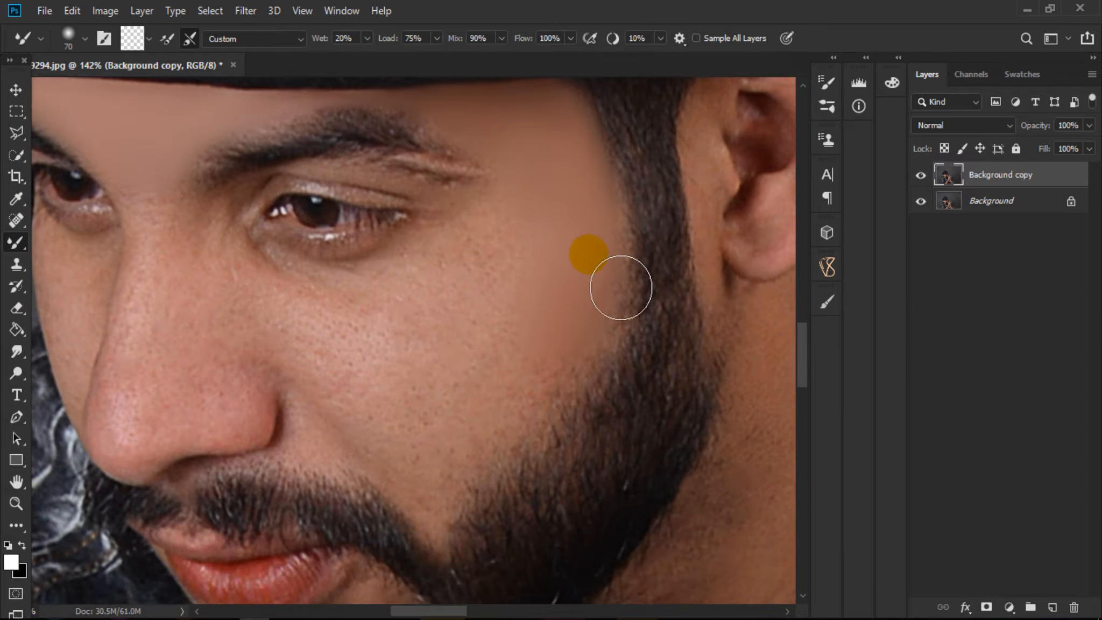
pyautogui.press('[')
pyautogui.moveTo(552, 384); pyautogui.dragTo(538, 409)
pyautogui.moveTo(474, 431)
pyautogui.mouseDown()
pyautogui.moveTo(544, 411)
pyautogui.moveTo(600, 337)
pyautogui.moveTo(619, 288)
pyautogui.moveTo(616, 298)
pyautogui.moveTo(600, 172)
pyautogui.moveTo(614, 219)
pyautogui.mouseUp()
pyautogui.moveTo(611, 322)
pyautogui.mouseDown()
pyautogui.moveTo(573, 374)
pyautogui.moveTo(598, 370)
pyautogui.mouseUp()
pyautogui.moveTo(512, 470)
pyautogui.mouseDown()
pyautogui.moveTo(480, 487)
pyautogui.moveTo(489, 473)
pyautogui.moveTo(466, 506)
pyautogui.moveTo(460, 443)
pyautogui.moveTo(459, 455)
pyautogui.moveTo(436, 448)
pyautogui.moveTo(442, 493)
pyautogui.moveTo(428, 430)
pyautogui.moveTo(403, 407)
pyautogui.moveTo(457, 464)
pyautogui.moveTo(427, 430)
pyautogui.mouseUp()
# Blend the middle of the cheek from the moustache and beard corner up toward the temple, adjusting the brush size as needed
pyautogui.scroll(-1, 466, 474)
pyautogui.press('[')
pyautogui.press('[')
pyautogui.press('[')
pyautogui.press('[')
pyautogui.press(']')
pyautogui.press(']')
pyautogui.press(']')
pyautogui.scroll(1, 430, 433)
pyautogui.press(']')
pyautogui.moveTo(449, 492)
pyautogui.mouseDown()
pyautogui.moveTo(507, 412)
pyautogui.moveTo(444, 452)
pyautogui.moveTo(524, 334)
pyautogui.moveTo(513, 379)
pyautogui.moveTo(551, 293)
pyautogui.moveTo(551, 241)
pyautogui.moveTo(600, 310)
pyautogui.moveTo(580, 242)
pyautogui.mouseUp()
pyautogui.press(']')
pyautogui.moveTo(543, 285); pyautogui.dragTo(524, 315)
# Smooth the inner cheek beside the nostril and above the moustache
pyautogui.scroll(-1, 524, 315)
pyautogui.moveTo(443, 362)
pyautogui.mouseDown()
pyautogui.moveTo(364, 393)
pyautogui.moveTo(389, 424)
pyautogui.mouseUp()
pyautogui.press('[')
pyautogui.moveTo(357, 384)
pyautogui.mouseDown()
pyautogui.moveTo(406, 442)
pyautogui.moveTo(389, 423)
pyautogui.mouseUp()
pyautogui.moveTo(358, 356)
pyautogui.mouseDown()
pyautogui.moveTo(412, 410)
pyautogui.moveTo(424, 454)
pyautogui.moveTo(372, 379)
pyautogui.moveTo(375, 400)
pyautogui.mouseUp()
pyautogui.scroll(2, 372, 379)
# Even out the upper cheek below the near eye and toward the sideburn, finishing with an 80 px brush
pyautogui.moveTo(464, 358)
pyautogui.mouseDown()
pyautogui.moveTo(369, 375)
pyautogui.moveTo(482, 292)
pyautogui.mouseUp()
pyautogui.moveTo(460, 332)
pyautogui.mouseDown()
pyautogui.moveTo(443, 357)
pyautogui.moveTo(487, 315)
pyautogui.mouseUp()
pyautogui.press(']')
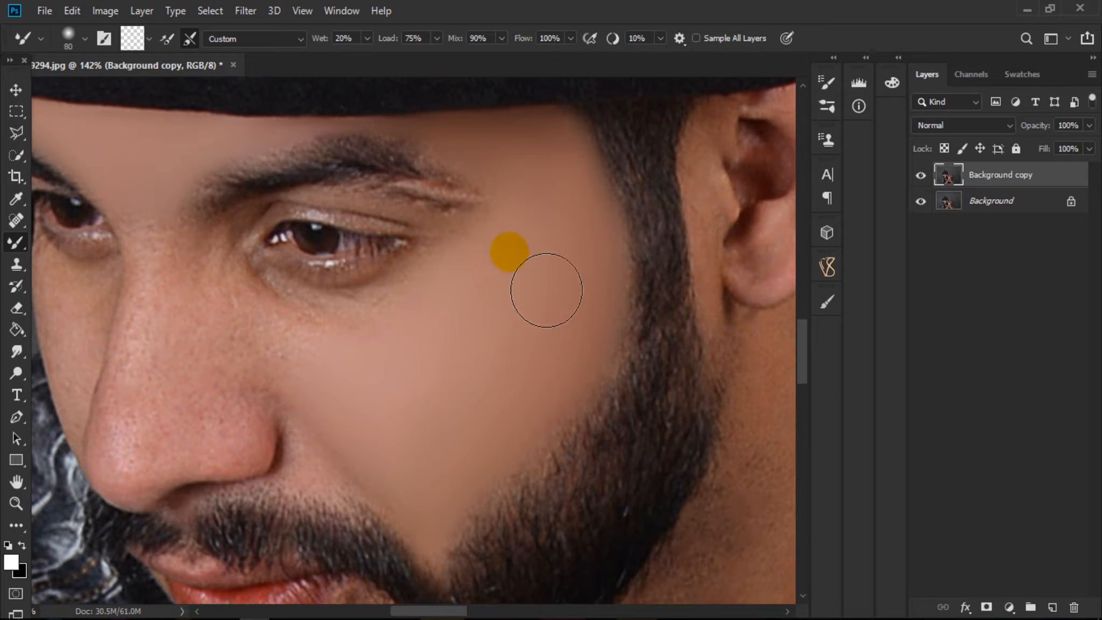
pyautogui.moveTo(567, 279)
pyautogui.mouseDown()
pyautogui.moveTo(590, 263)
pyautogui.moveTo(570, 313)
pyautogui.mouseUp()
pyautogui.moveTo(595, 256)
pyautogui.mouseDown()
pyautogui.moveTo(601, 339)
pyautogui.moveTo(601, 292)
pyautogui.mouseUp()
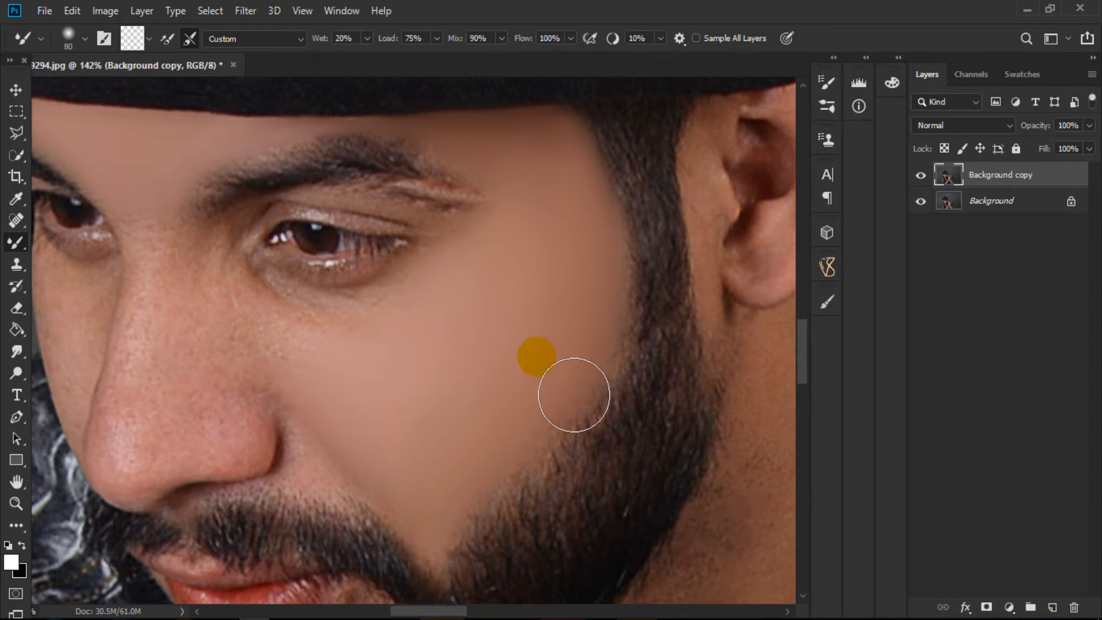
# Smooth the lower cheek corner between the moustache and the beard with a 45 px brush
pyautogui.scroll(-2, 530, 382)
pyautogui.press('[')
pyautogui.press('[')
pyautogui.press('[')
pyautogui.press('[')
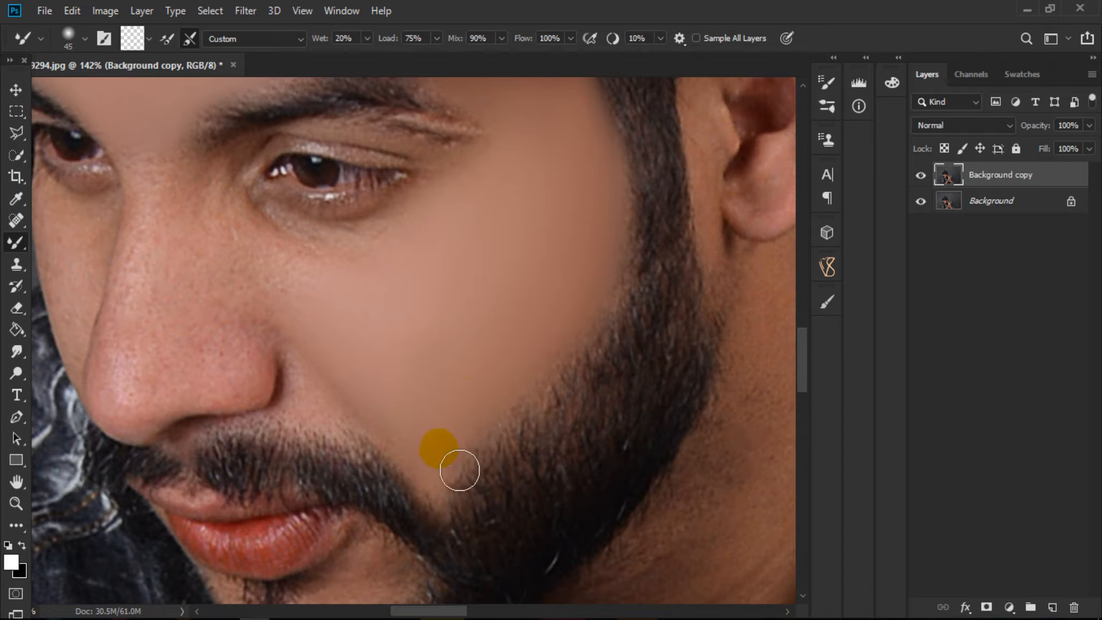
pyautogui.moveTo(432, 463)
pyautogui.mouseDown()
pyautogui.moveTo(414, 446)
pyautogui.moveTo(435, 469)
pyautogui.mouseUp()
# Smooth the skin directly under the near eye with a slightly larger Mixer Brush
pyautogui.press('space')
pyautogui.moveTo(381, 362)
pyautogui.mouseDown()
pyautogui.moveTo(532, 397)
pyautogui.moveTo(527, 447)
pyautogui.mouseUp()
pyautogui.press(']')
pyautogui.moveTo(481, 374)
pyautogui.mouseDown()
pyautogui.moveTo(558, 391)
pyautogui.moveTo(427, 352)
pyautogui.mouseUp()
pyautogui.moveTo(428, 351)
pyautogui.mouseDown()
pyautogui.moveTo(555, 394)
pyautogui.moveTo(437, 359)
pyautogui.mouseUp()
pyautogui.moveTo(438, 359)
pyautogui.mouseDown()
pyautogui.moveTo(580, 383)
pyautogui.moveTo(501, 396)
pyautogui.moveTo(514, 404)
pyautogui.moveTo(590, 365)
pyautogui.moveTo(511, 385)
pyautogui.moveTo(538, 387)
pyautogui.moveTo(442, 352)
pyautogui.moveTo(460, 370)
pyautogui.moveTo(426, 335)
pyautogui.moveTo(479, 373)
pyautogui.moveTo(537, 369)
pyautogui.mouseUp()
pyautogui.scroll(1, 518, 372)
# Smooth the upper eyelid and the skin under the near eyebrow's tail with a 20 px brush
pyautogui.press('[')
pyautogui.press('[')
pyautogui.press('[')
pyautogui.press('[')
pyautogui.scroll(1, 537, 369)
pyautogui.press('[')
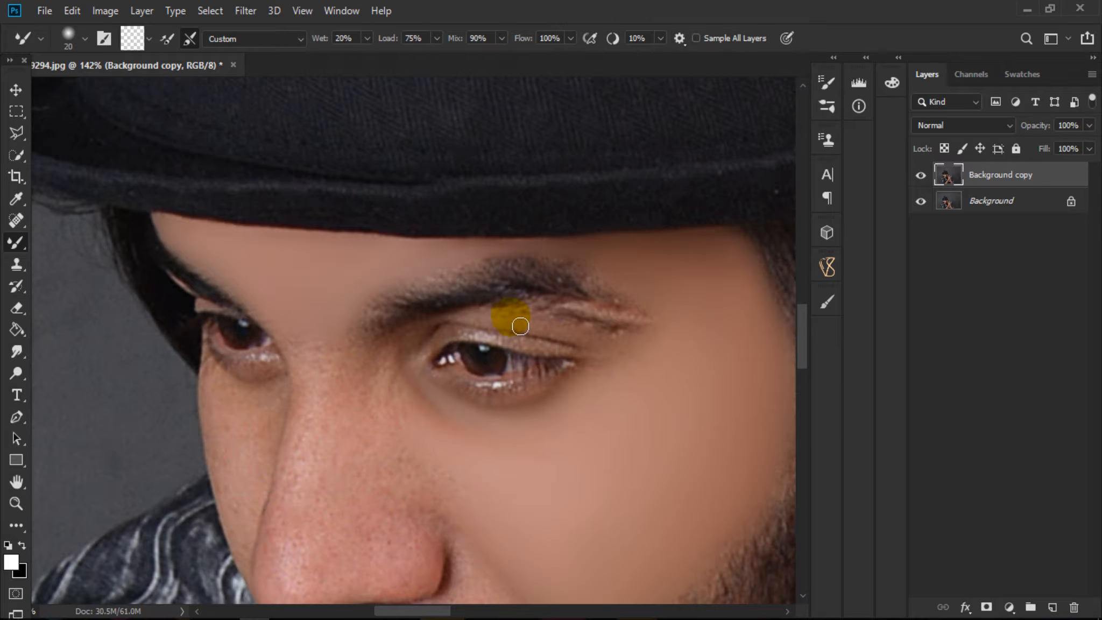
pyautogui.moveTo(624, 335)
pyautogui.mouseDown()
pyautogui.moveTo(644, 346)
pyautogui.moveTo(581, 338)
pyautogui.moveTo(634, 347)
pyautogui.mouseUp()
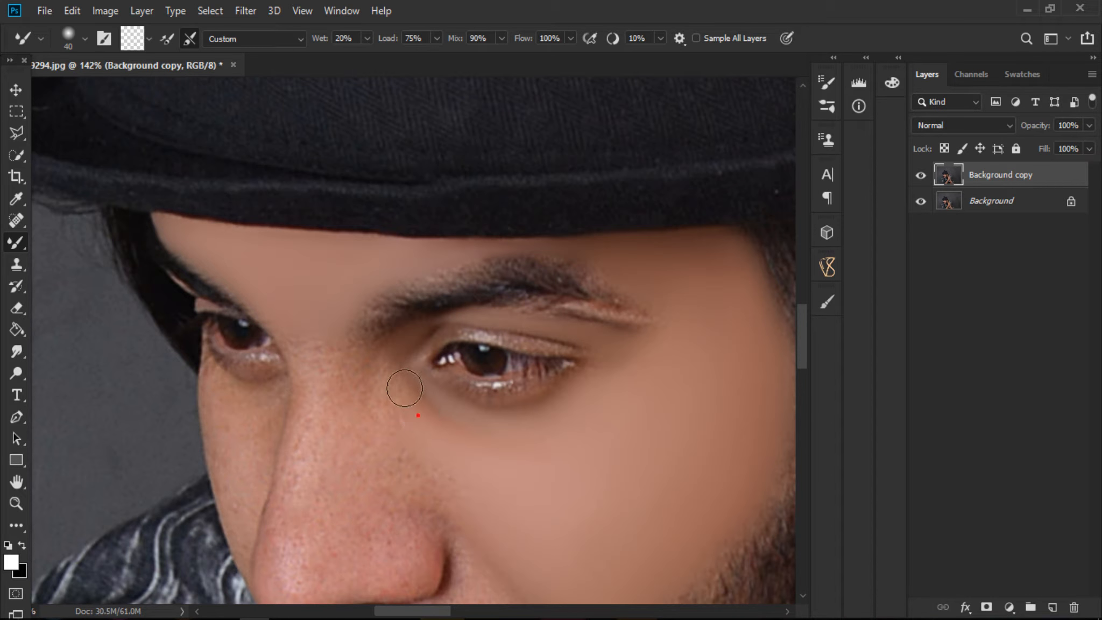
# Smooth the side of the nose below the near eye's inner corner, starting with a 40 px brush
pyautogui.press(']')
pyautogui.scroll(-2, 402, 387)
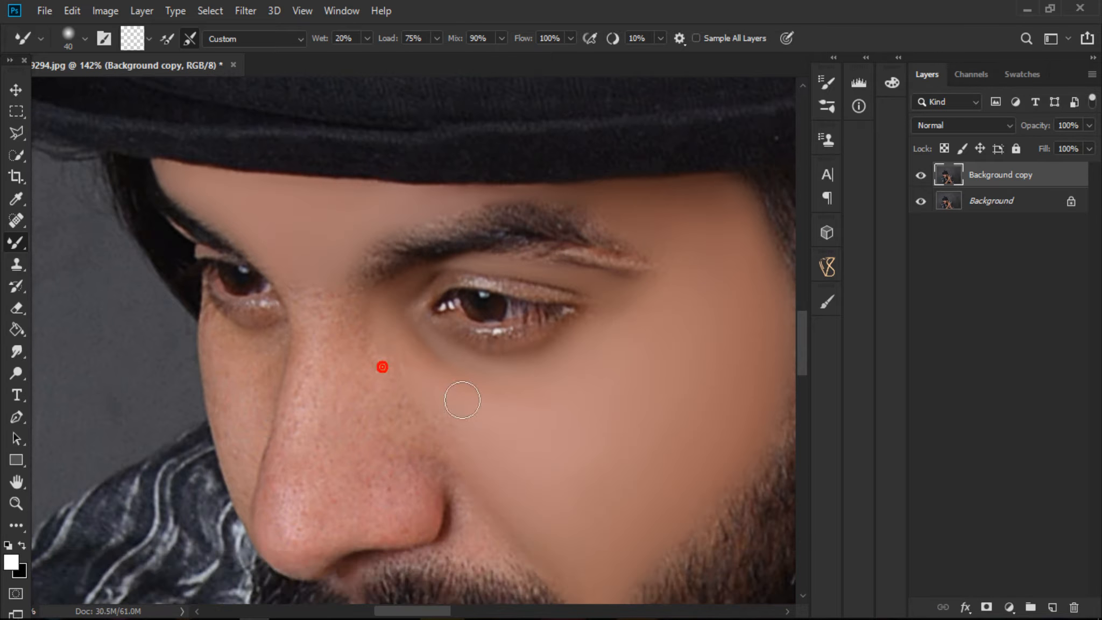
pyautogui.moveTo(453, 395)
pyautogui.mouseDown()
pyautogui.moveTo(380, 327)
pyautogui.moveTo(395, 350)
pyautogui.mouseUp()
pyautogui.press(']')
pyautogui.moveTo(490, 364)
pyautogui.mouseDown()
pyautogui.moveTo(512, 384)
pyautogui.moveTo(426, 333)
pyautogui.mouseUp()
# Blend the upper nose bridge between the eyes into the forehead, finishing with the brush at 50 px
pyautogui.moveTo(462, 417); pyautogui.dragTo(617, 387)
pyautogui.press(']')
pyautogui.moveTo(681, 403)
pyautogui.mouseDown()
pyautogui.moveTo(710, 433)
pyautogui.moveTo(566, 409)
pyautogui.mouseUp()
pyautogui.press('[')
pyautogui.moveTo(544, 317)
pyautogui.mouseDown()
pyautogui.moveTo(524, 364)
pyautogui.moveTo(535, 337)
pyautogui.moveTo(509, 314)
pyautogui.moveTo(504, 275)
pyautogui.moveTo(478, 287)
pyautogui.moveTo(500, 272)
pyautogui.mouseUp()
pyautogui.press('[')
pyautogui.press(']')
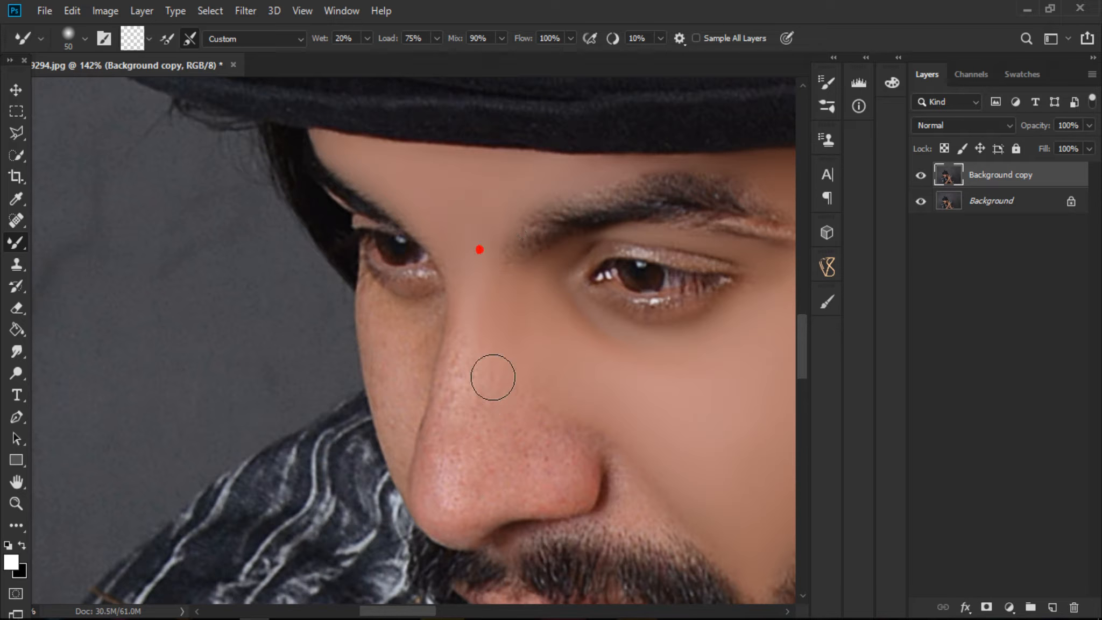
# Smooth the nose from the bridge down to the tip with the Mixer Brush, starting at 50 px and finishing at 40 px
pyautogui.moveTo(492, 314)
pyautogui.mouseDown()
pyautogui.moveTo(490, 423)
pyautogui.moveTo(479, 384)
pyautogui.moveTo(461, 481)
pyautogui.moveTo(516, 360)
pyautogui.moveTo(519, 327)
pyautogui.moveTo(461, 521)
pyautogui.moveTo(470, 502)
pyautogui.moveTo(463, 520)
pyautogui.moveTo(450, 488)
pyautogui.moveTo(451, 535)
pyautogui.moveTo(439, 508)
pyautogui.moveTo(481, 538)
pyautogui.moveTo(487, 505)
pyautogui.moveTo(505, 509)
pyautogui.moveTo(502, 497)
pyautogui.moveTo(543, 511)
pyautogui.moveTo(512, 500)
pyautogui.moveTo(547, 487)
pyautogui.moveTo(595, 494)
pyautogui.moveTo(568, 490)
pyautogui.moveTo(577, 469)
pyautogui.moveTo(526, 447)
pyautogui.mouseUp()
pyautogui.press(']')
pyautogui.press('[')
pyautogui.press('[')
pyautogui.press('[')
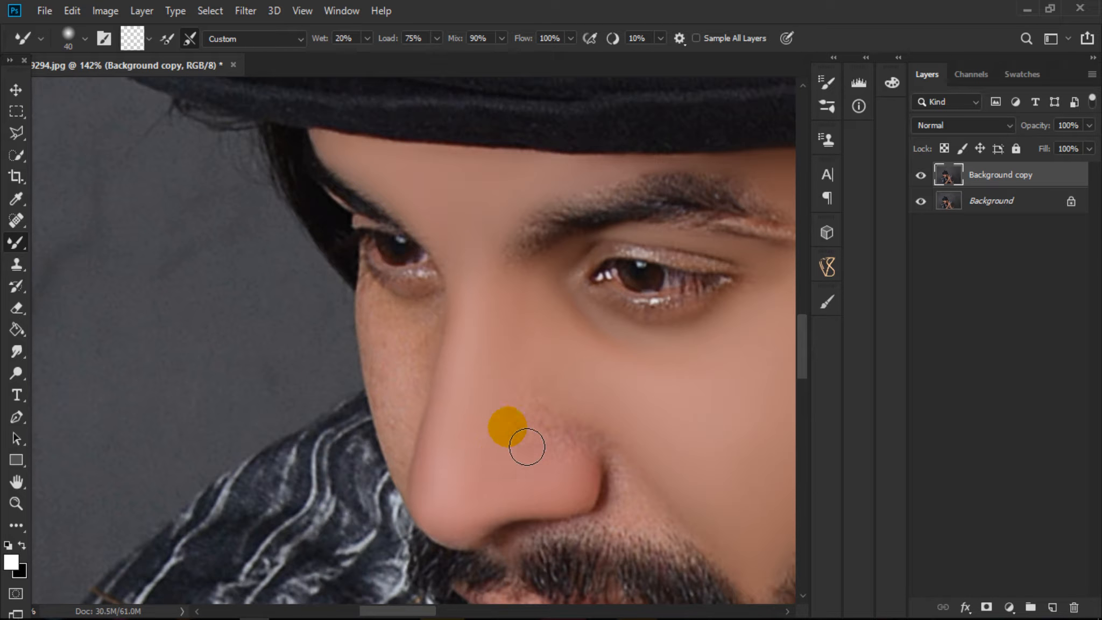
# Blend the side of the nose just above the near nostril's wing into the surrounding skin
pyautogui.press(']')
pyautogui.press(']')
pyautogui.moveTo(528, 408)
pyautogui.mouseDown()
pyautogui.moveTo(543, 458)
pyautogui.moveTo(546, 440)
pyautogui.moveTo(580, 475)
pyautogui.moveTo(538, 416)
pyautogui.moveTo(608, 460)
pyautogui.moveTo(587, 442)
pyautogui.moveTo(537, 431)
pyautogui.moveTo(544, 426)
pyautogui.mouseUp()
pyautogui.press('[')
pyautogui.press('[')
# Smooth the crease around the near nostril and the cheek skin directly beside it
pyautogui.scroll(-3, 558, 398)
pyautogui.press('[')
pyautogui.moveTo(598, 423)
pyautogui.mouseDown()
pyautogui.moveTo(642, 403)
pyautogui.moveTo(629, 401)
pyautogui.moveTo(641, 436)
pyautogui.moveTo(623, 441)
pyautogui.moveTo(630, 401)
pyautogui.mouseUp()
pyautogui.press('[')
pyautogui.press(']')
pyautogui.moveTo(560, 355)
pyautogui.mouseDown()
pyautogui.moveTo(538, 343)
pyautogui.moveTo(594, 370)
pyautogui.moveTo(596, 388)
pyautogui.moveTo(580, 400)
pyautogui.moveTo(661, 426)
pyautogui.moveTo(622, 385)
pyautogui.mouseUp()
pyautogui.moveTo(651, 442)
pyautogui.mouseDown()
pyautogui.moveTo(691, 457)
pyautogui.moveTo(682, 446)
pyautogui.moveTo(622, 443)
pyautogui.moveTo(645, 452)
pyautogui.moveTo(628, 431)
pyautogui.moveTo(606, 447)
pyautogui.mouseUp()
# Smooth the strip of skin between the near nostril and the mustache with a 15 to 25 px brush
pyautogui.press('[')
pyautogui.press('[')
pyautogui.press('[')
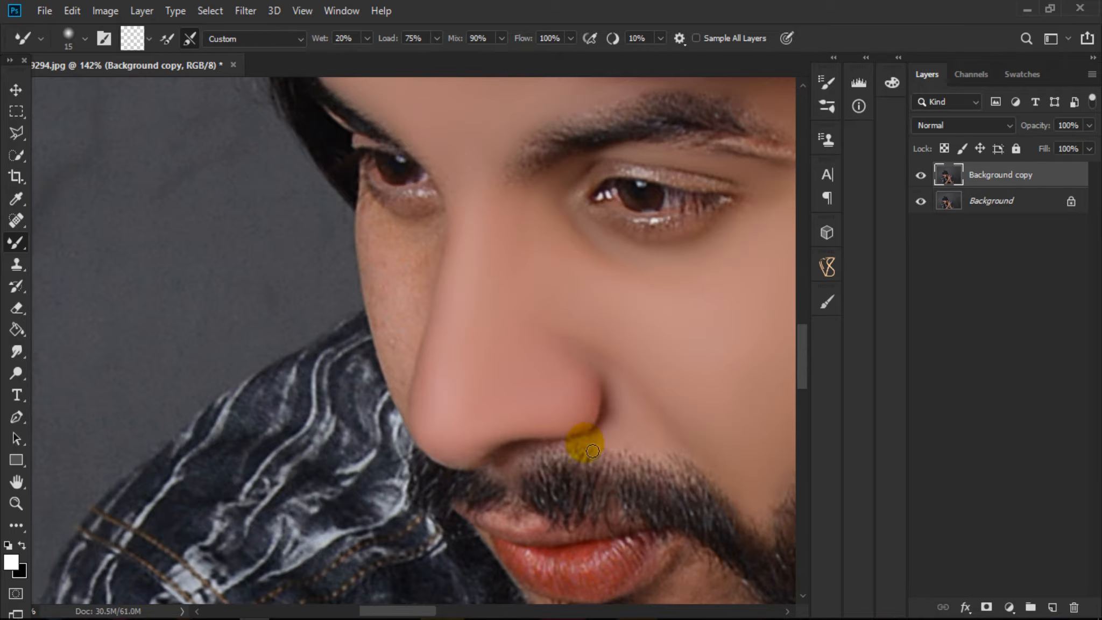
pyautogui.press(']')
pyautogui.click(637, 447)
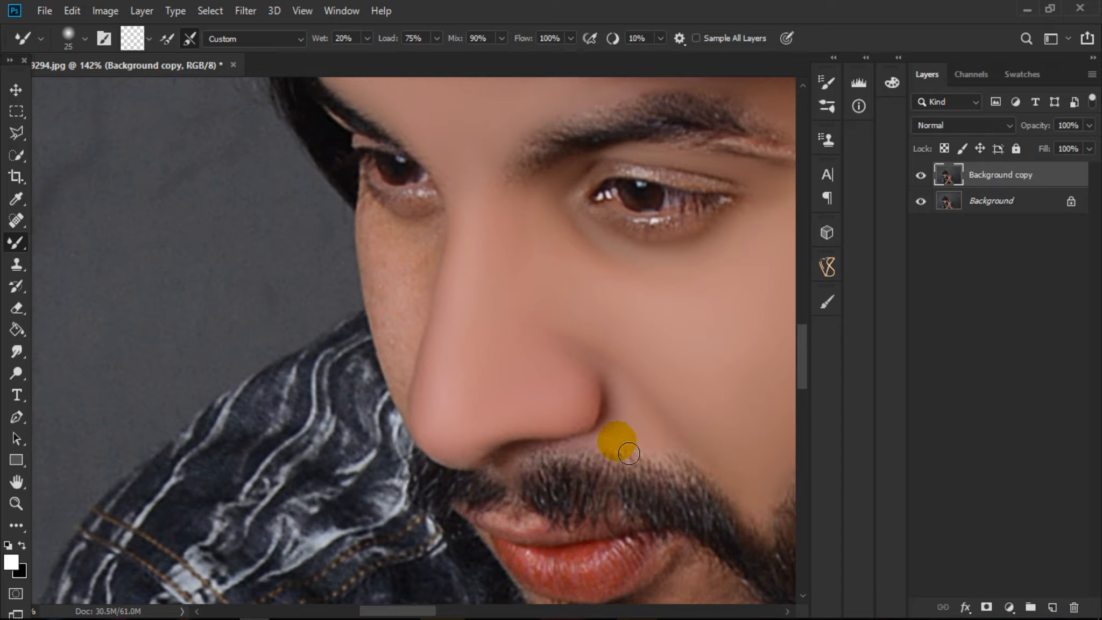
pyautogui.moveTo(629, 453)
pyautogui.mouseDown()
pyautogui.moveTo(604, 452)
pyautogui.moveTo(672, 456)
pyautogui.moveTo(603, 450)
pyautogui.moveTo(672, 461)
pyautogui.moveTo(556, 417)
pyautogui.mouseUp()
# Refine the edge of the near nostril and the cheek skin bordering the mustache with small brush strokes
pyautogui.press('[')
pyautogui.press('[')
pyautogui.press(']')
pyautogui.press(']')
pyautogui.moveTo(592, 406)
pyautogui.mouseDown()
pyautogui.moveTo(608, 422)
pyautogui.moveTo(594, 399)
pyautogui.mouseUp()
pyautogui.moveTo(630, 452); pyautogui.dragTo(638, 471)
pyautogui.press(']')
pyautogui.moveTo(564, 392)
pyautogui.mouseDown()
pyautogui.moveTo(600, 423)
pyautogui.moveTo(560, 408)
pyautogui.moveTo(574, 417)
pyautogui.mouseUp()
# Blend the side of the nose into the skin below the near eye's inner corner with an enlarged Mixer Brush
pyautogui.scroll(5, 569, 391)
pyautogui.press(']')
pyautogui.press(']')
pyautogui.press(']')
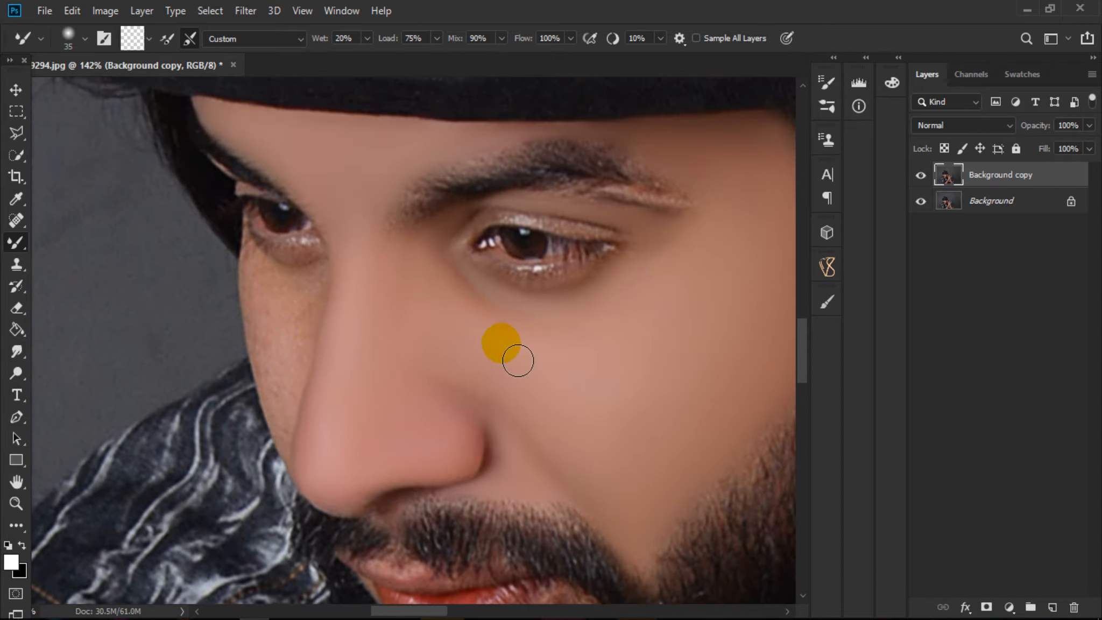
pyautogui.moveTo(406, 299); pyautogui.dragTo(437, 290)
# Even out the outer cheek between the near eye and the beard with a larger Mixer Brush
pyautogui.moveTo(388, 393); pyautogui.dragTo(269, 314)
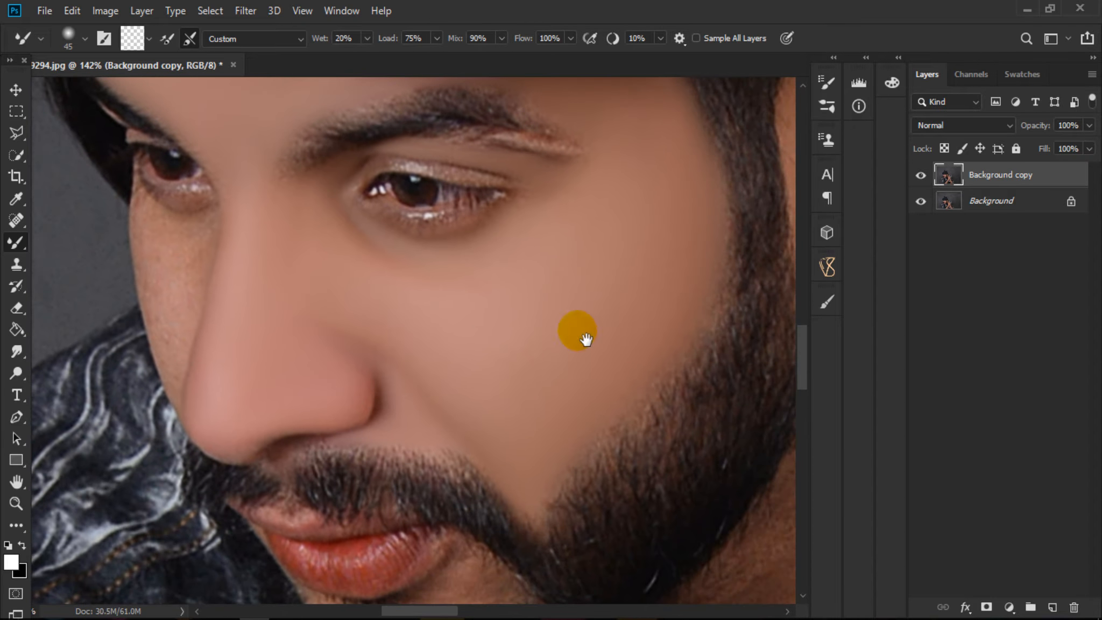
pyautogui.moveTo(632, 243); pyautogui.dragTo(623, 367)
pyautogui.press(']')
pyautogui.press(']')
pyautogui.press(']')
pyautogui.press(']')
pyautogui.moveTo(625, 305); pyautogui.dragTo(664, 387)
pyautogui.moveTo(596, 280)
pyautogui.mouseDown()
pyautogui.moveTo(637, 320)
pyautogui.moveTo(632, 347)
pyautogui.mouseUp()
# Smooth the temple area beyond the near eyebrow's tail with a 45 px brush
pyautogui.scroll(2, 638, 320)
pyautogui.press('[')
pyautogui.press('[')
pyautogui.moveTo(572, 308); pyautogui.dragTo(594, 328)
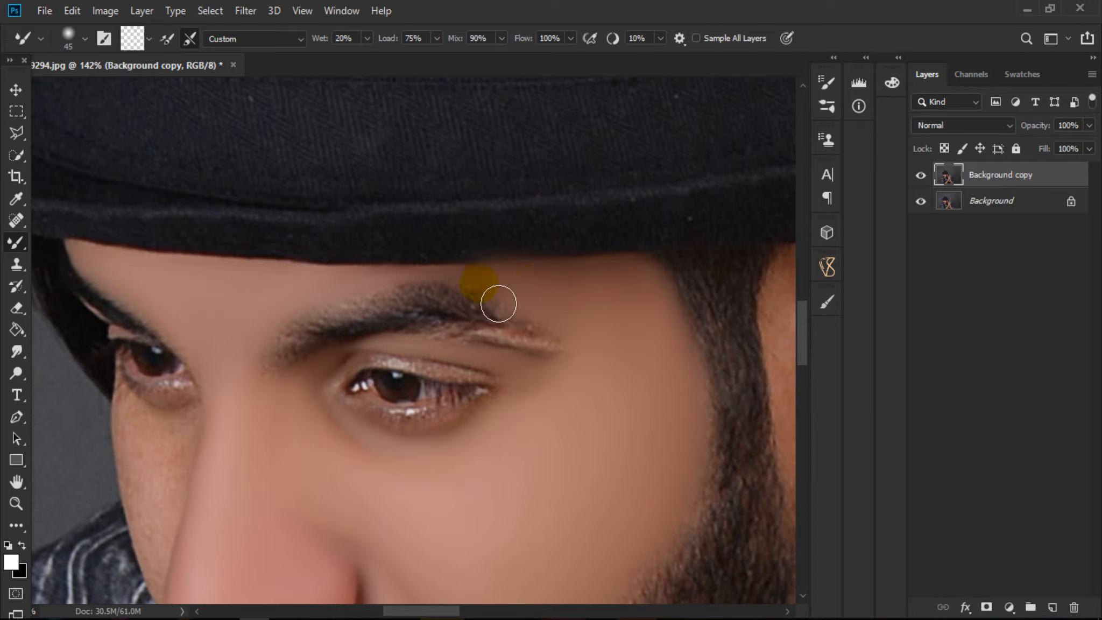
pyautogui.press(']')
# Blend the skin along the front edge of the sideburn and temple with a 60 px brush
pyautogui.scroll(-6, 603, 315)
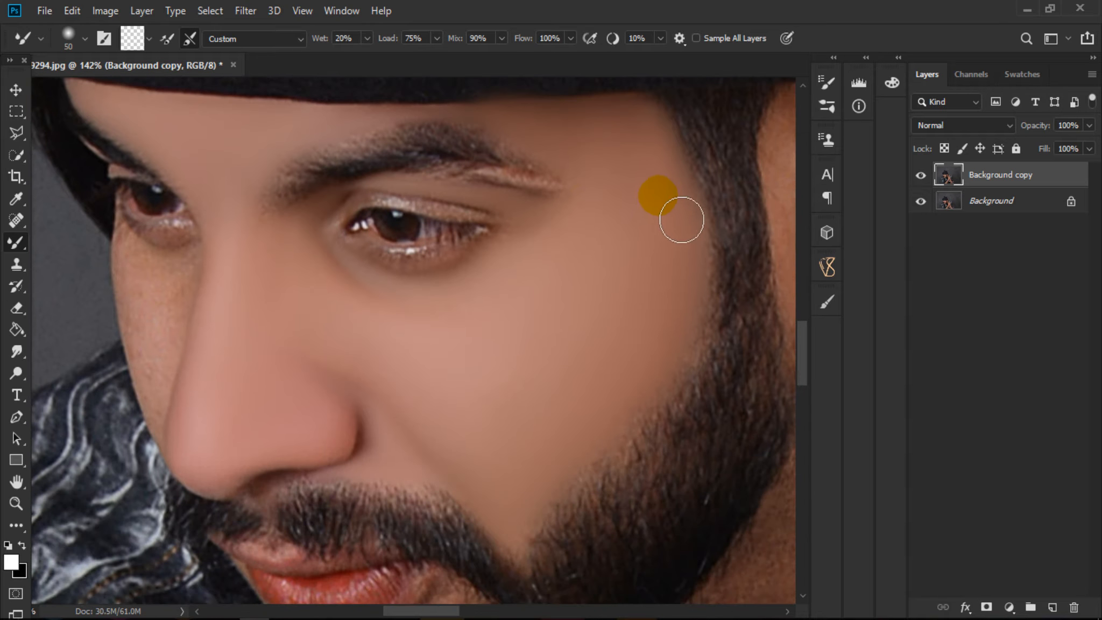
pyautogui.press(']')
pyautogui.moveTo(682, 219); pyautogui.dragTo(704, 296)
pyautogui.moveTo(680, 177)
pyautogui.mouseDown()
pyautogui.moveTo(660, 163)
pyautogui.moveTo(653, 184)
pyautogui.mouseUp()
pyautogui.scroll(-2, 600, 239)
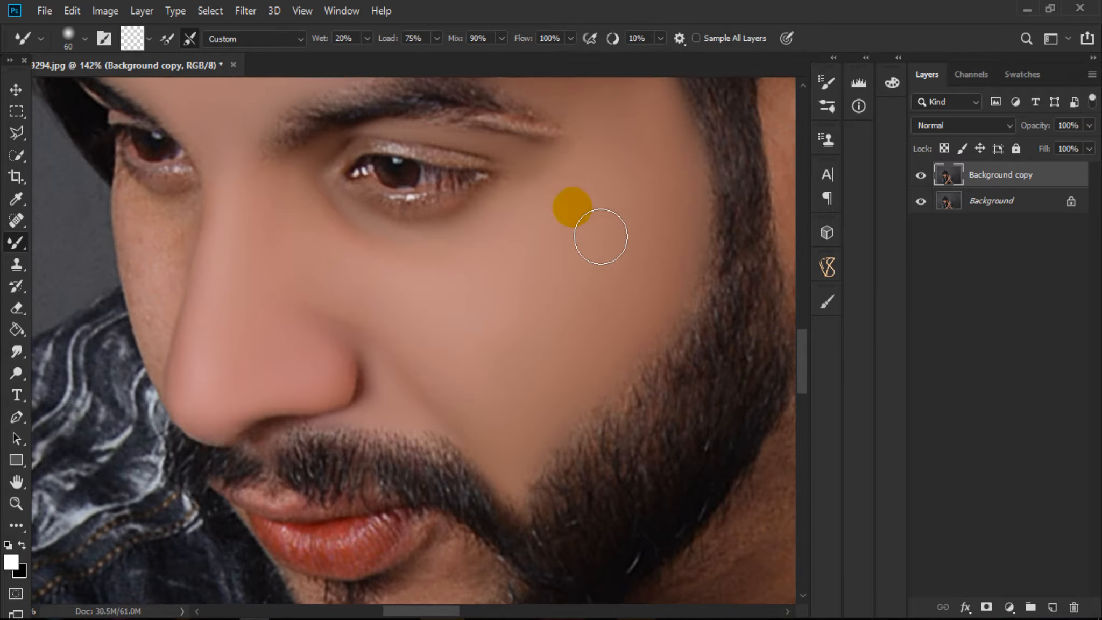
# Smooth the far cheek under the far eye with a 40 px Mixer Brush
pyautogui.moveTo(371, 234); pyautogui.dragTo(560, 273)
pyautogui.press('[')
pyautogui.press('[')
pyautogui.press('[')
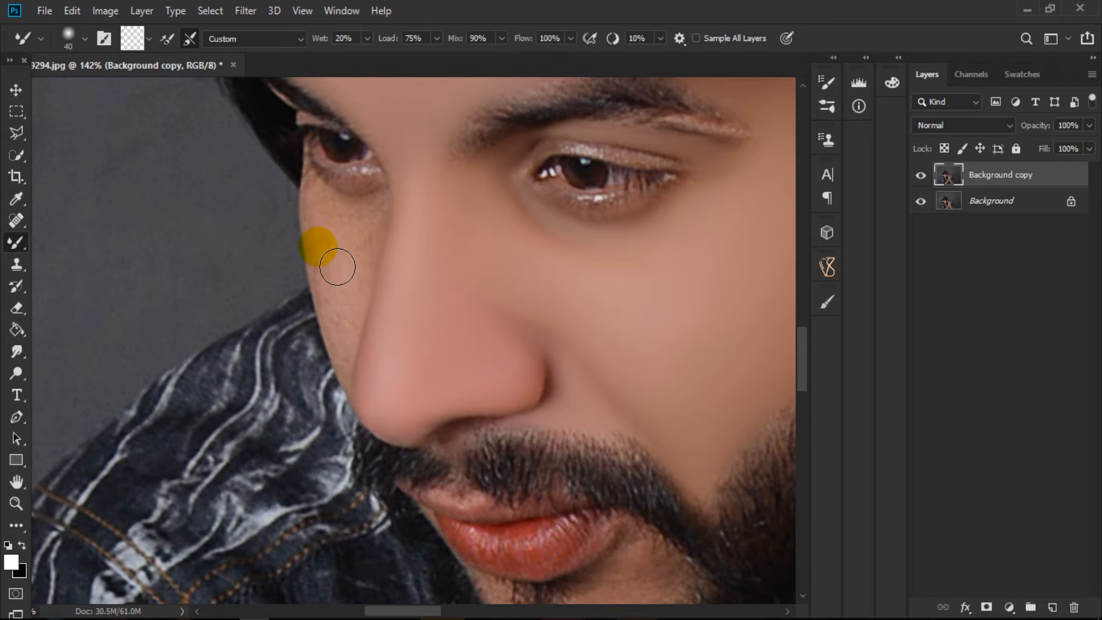
pyautogui.moveTo(349, 293)
pyautogui.mouseDown()
pyautogui.moveTo(357, 348)
pyautogui.moveTo(361, 280)
pyautogui.moveTo(345, 272)
pyautogui.moveTo(318, 204)
pyautogui.moveTo(359, 298)
pyautogui.moveTo(391, 227)
pyautogui.moveTo(387, 214)
pyautogui.moveTo(379, 223)
pyautogui.mouseUp()
# Smooth the narrow lower part of the far cheek beside the nose, reducing the brush to 20 px for the face edge
pyautogui.press('[')
pyautogui.press('[')
pyautogui.press('[')
pyautogui.press(']')
pyautogui.moveTo(358, 317)
pyautogui.mouseDown()
pyautogui.moveTo(364, 349)
pyautogui.moveTo(343, 288)
pyautogui.mouseUp()
pyautogui.scroll(-1, 362, 333)
pyautogui.press('[')
pyautogui.press('[')
pyautogui.press('[')
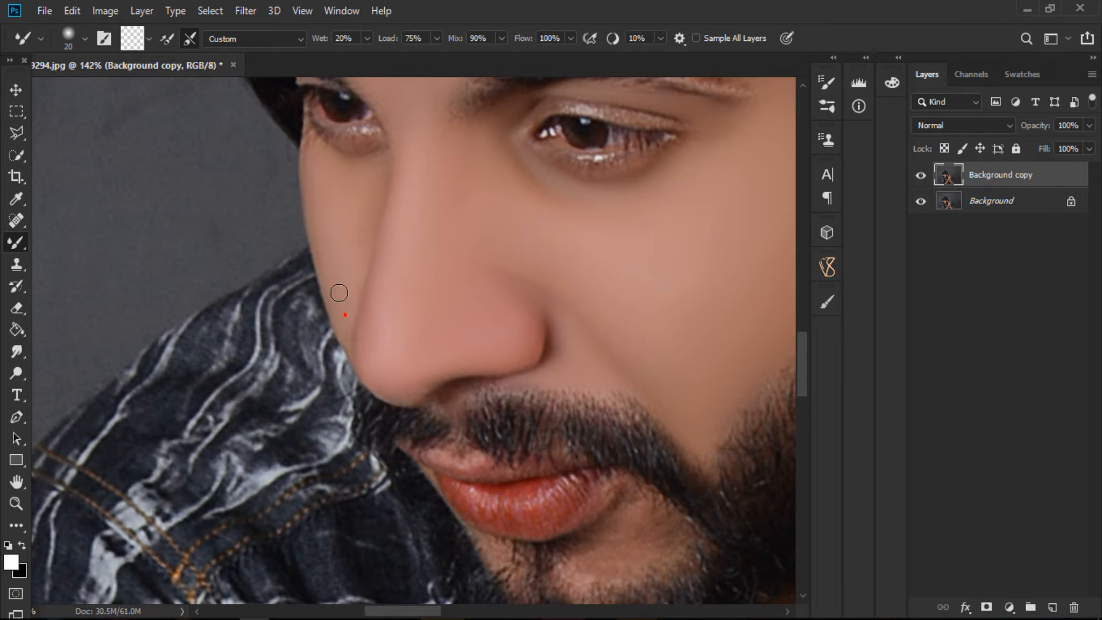
# Smooth the bare chin patch beside the lower lip on the near side, starting with a 40 px brush
pyautogui.moveTo(636, 366); pyautogui.dragTo(556, 273)
pyautogui.moveTo(508, 363); pyautogui.dragTo(518, 373)
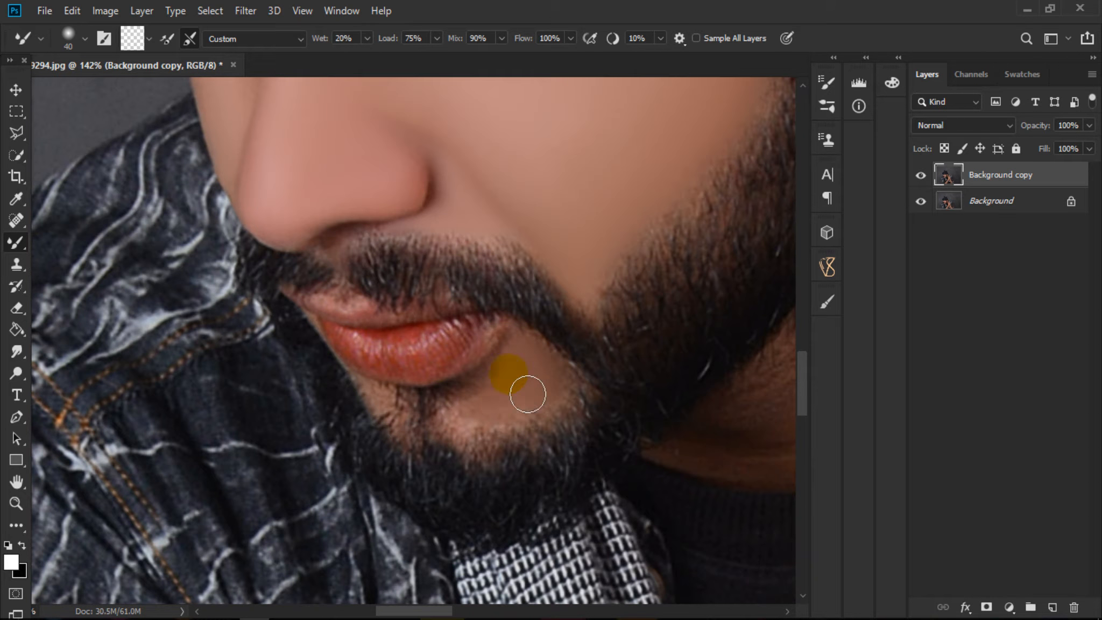
pyautogui.moveTo(528, 395)
pyautogui.mouseDown()
pyautogui.moveTo(536, 417)
pyautogui.moveTo(535, 386)
pyautogui.moveTo(539, 399)
pyautogui.moveTo(509, 401)
pyautogui.moveTo(472, 428)
pyautogui.mouseUp()
pyautogui.press('[')
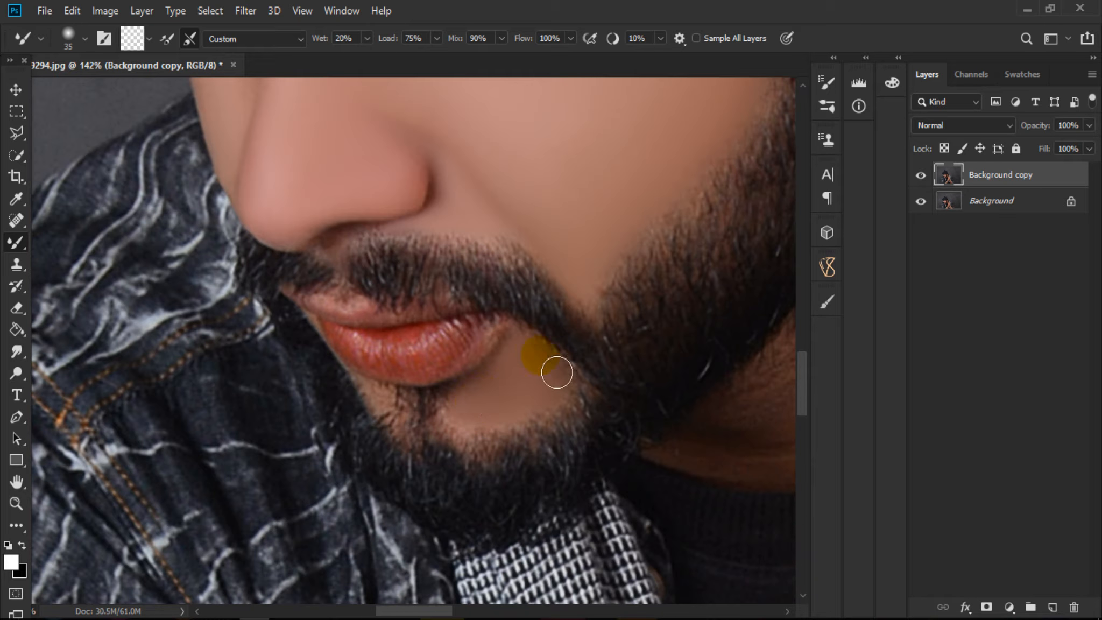
# Smooth the small patch of skin under the far side of the lower lip with a 20 px brush
pyautogui.press('space')
pyautogui.moveTo(522, 401); pyautogui.dragTo(599, 373)
pyautogui.press('[')
pyautogui.moveTo(447, 364); pyautogui.dragTo(464, 383)
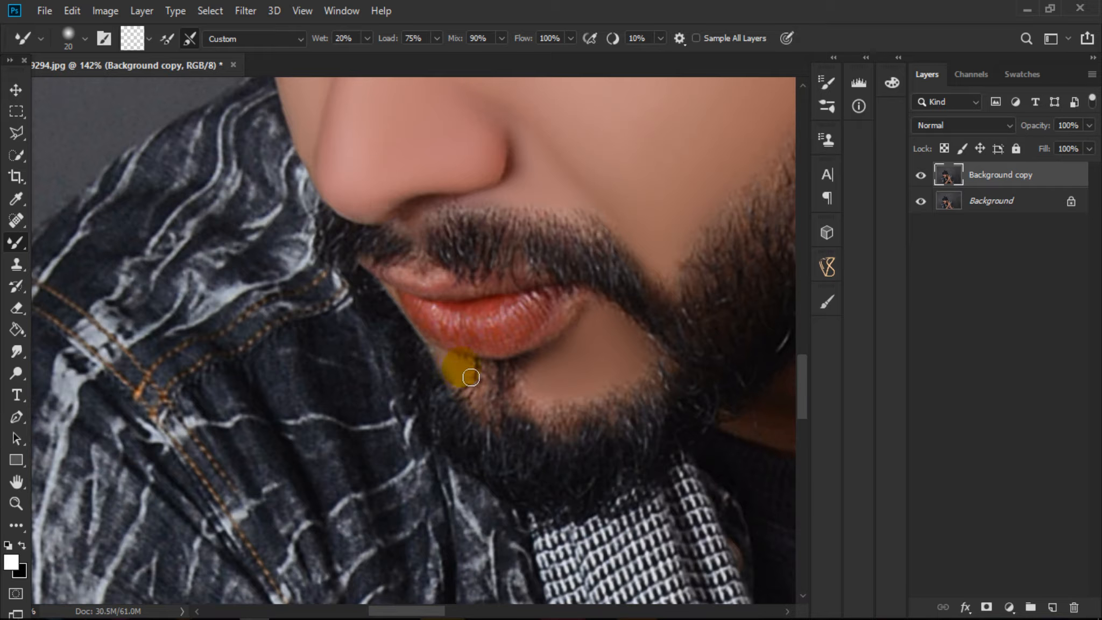
# Smooth the skin in front of the ear with a 40 px brush and blend the earlobe
pyautogui.moveTo(648, 295); pyautogui.dragTo(382, 359)
pyautogui.moveTo(662, 159); pyautogui.dragTo(514, 317)
pyautogui.moveTo(575, 138); pyautogui.dragTo(554, 272)
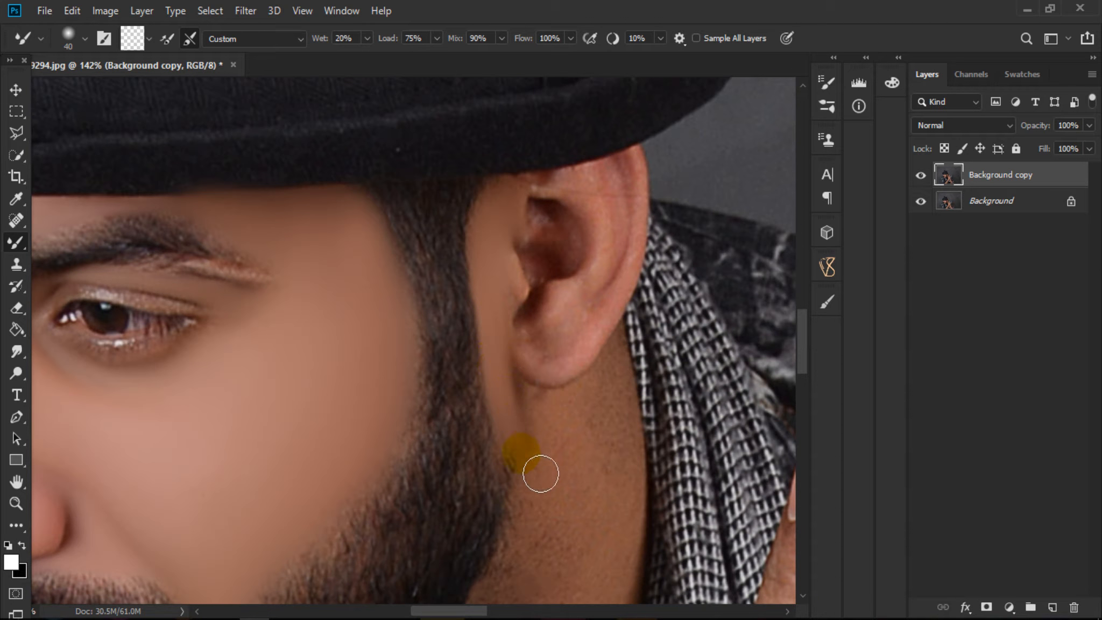
pyautogui.moveTo(504, 350); pyautogui.dragTo(576, 337)
pyautogui.press('[')
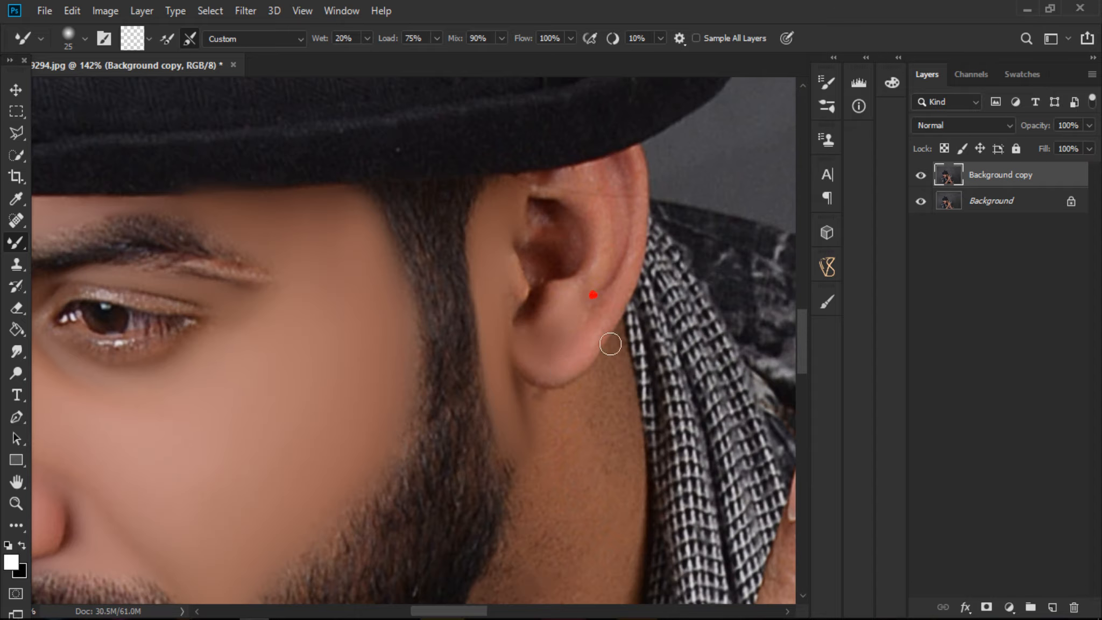
# Smooth the ear's outer rim and inner folds with a 20 px brush
pyautogui.press('[')
pyautogui.scroll(1, 625, 290)
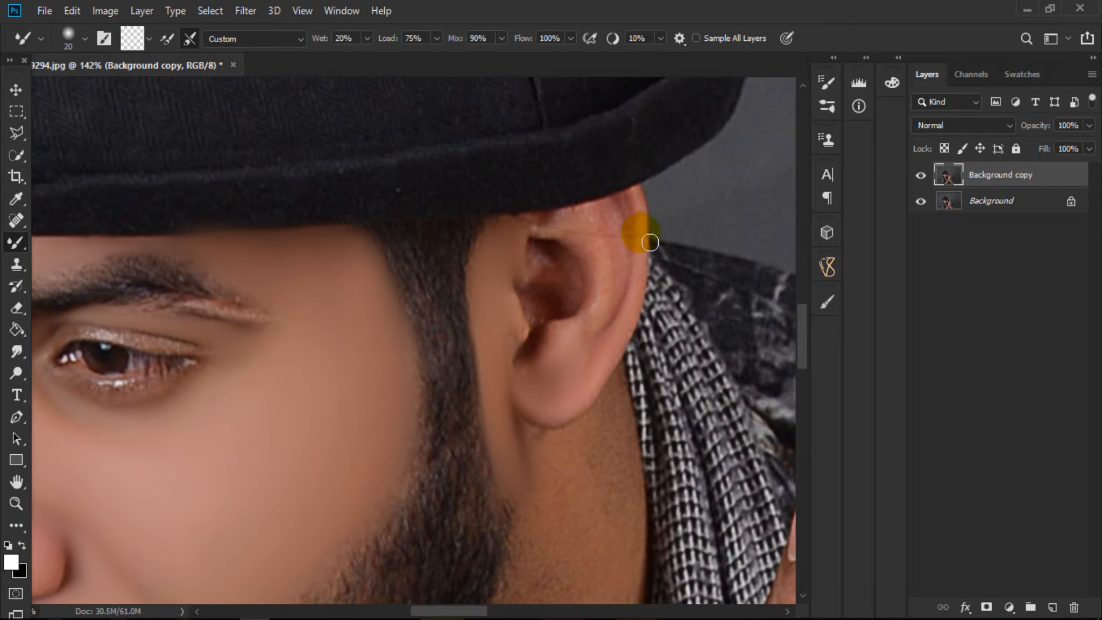
pyautogui.moveTo(651, 243)
pyautogui.mouseDown()
pyautogui.moveTo(634, 227)
pyautogui.moveTo(631, 278)
pyautogui.moveTo(628, 268)
pyautogui.moveTo(617, 279)
pyautogui.mouseUp()
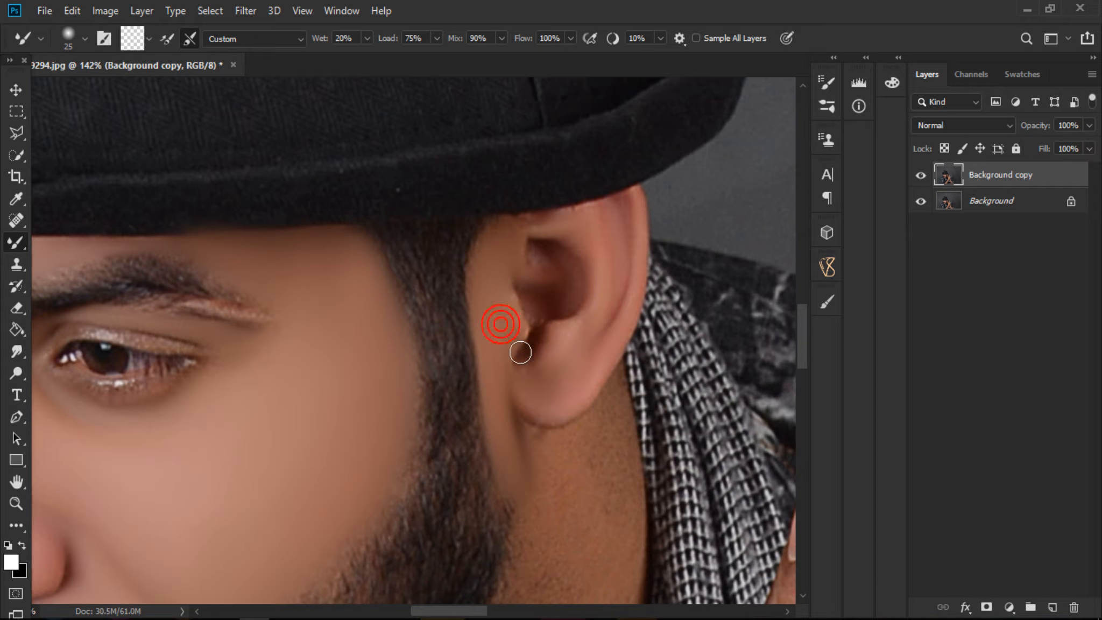
# Smooth the upper neck below the earlobe with a 45 px brush, using 20 px close to the lobe
pyautogui.moveTo(566, 475); pyautogui.dragTo(534, 377)
pyautogui.press(']')
pyautogui.press(']')
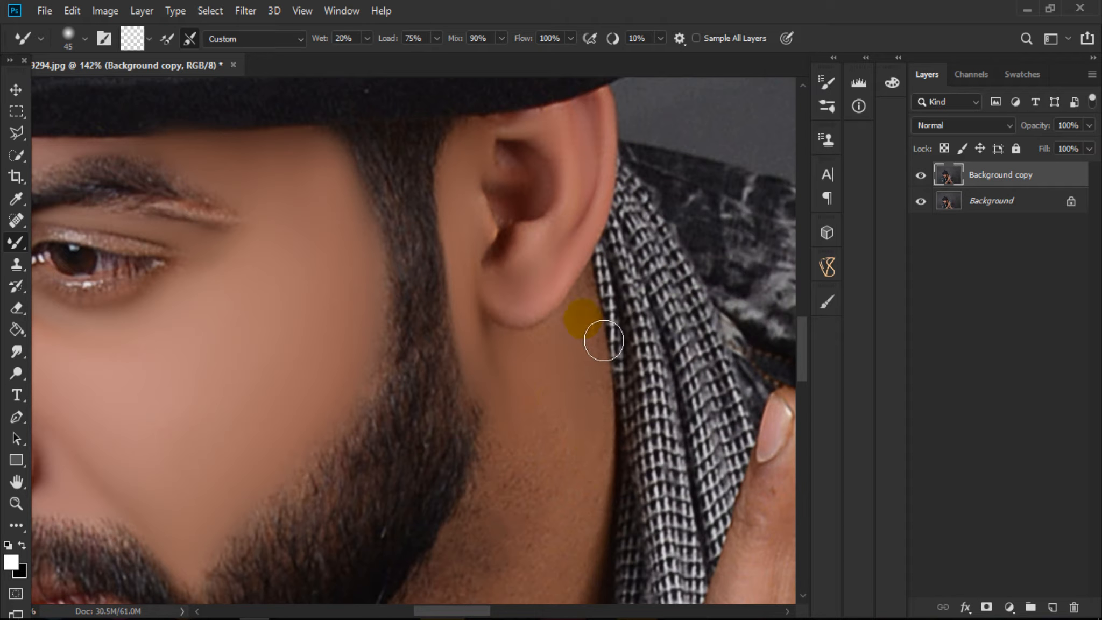
pyautogui.scroll(2, 605, 359)
pyautogui.press('[')
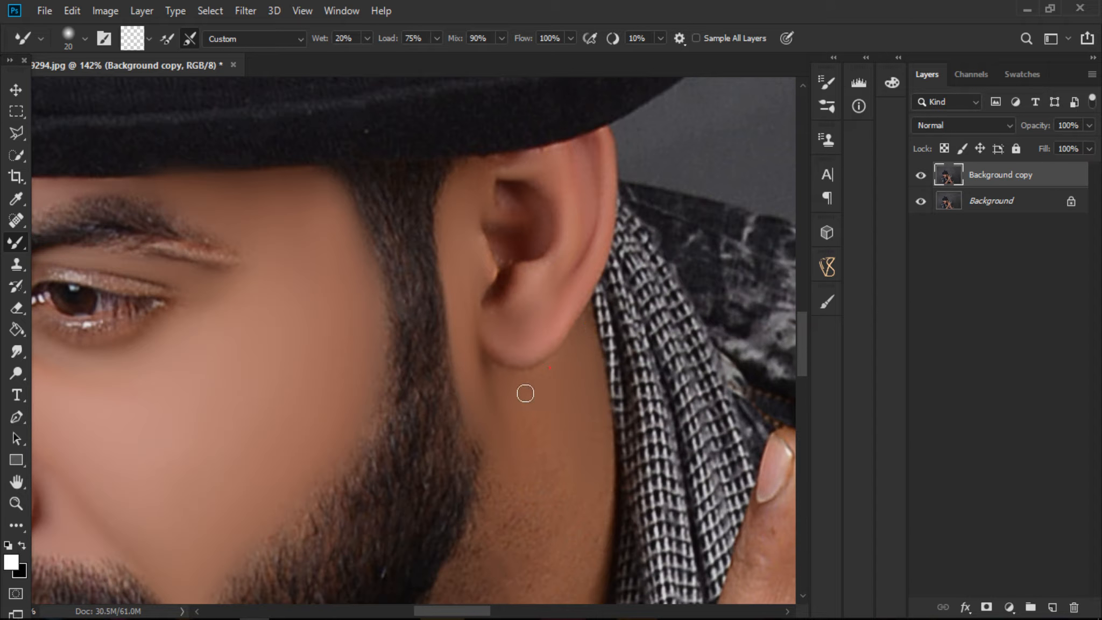
pyautogui.scroll(-2, 539, 409)
pyautogui.press(']')
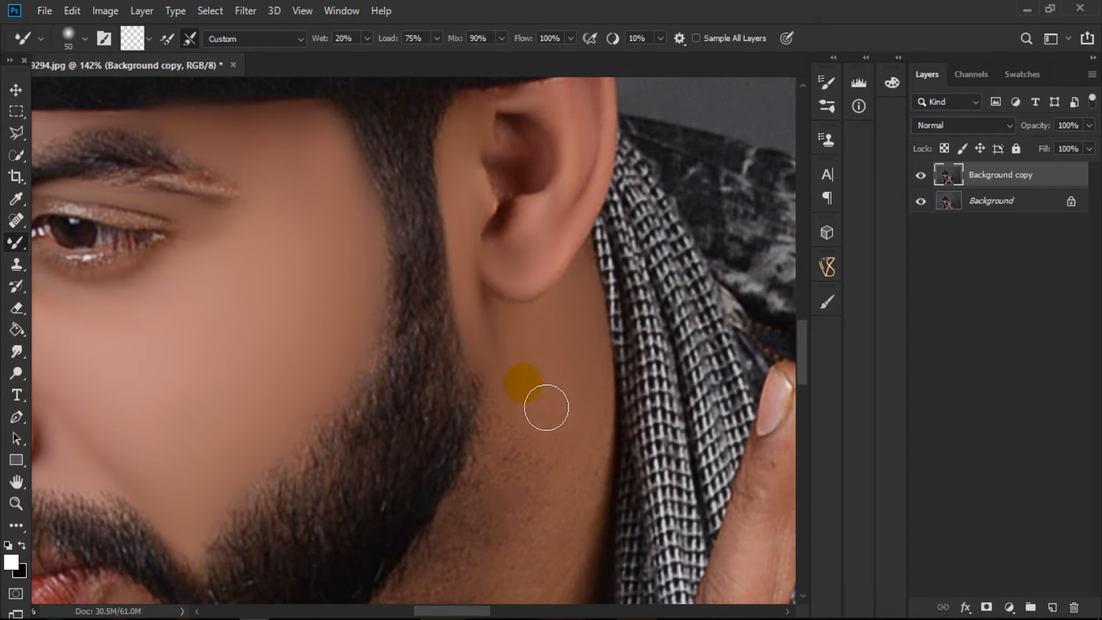
# Smooth the middle and lower neck beside the scarf with the Mixer Brush enlarged to 80 and 90 px
pyautogui.press(']')
pyautogui.press(']')
pyautogui.press(']')
pyautogui.press(']')
pyautogui.scroll(-3, 560, 393)
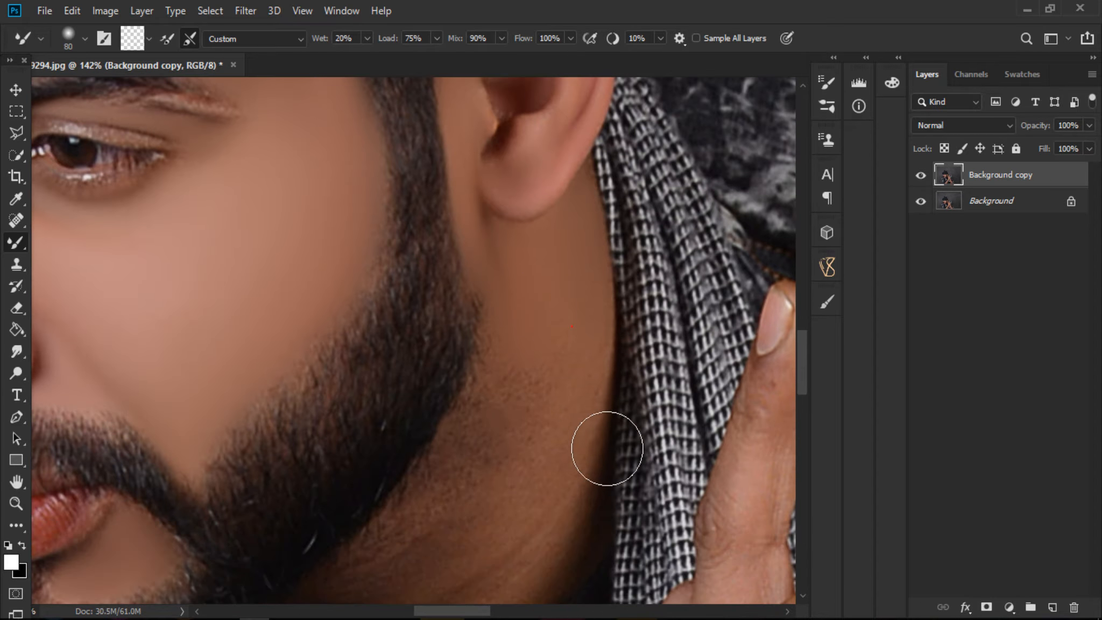
pyautogui.press(']')
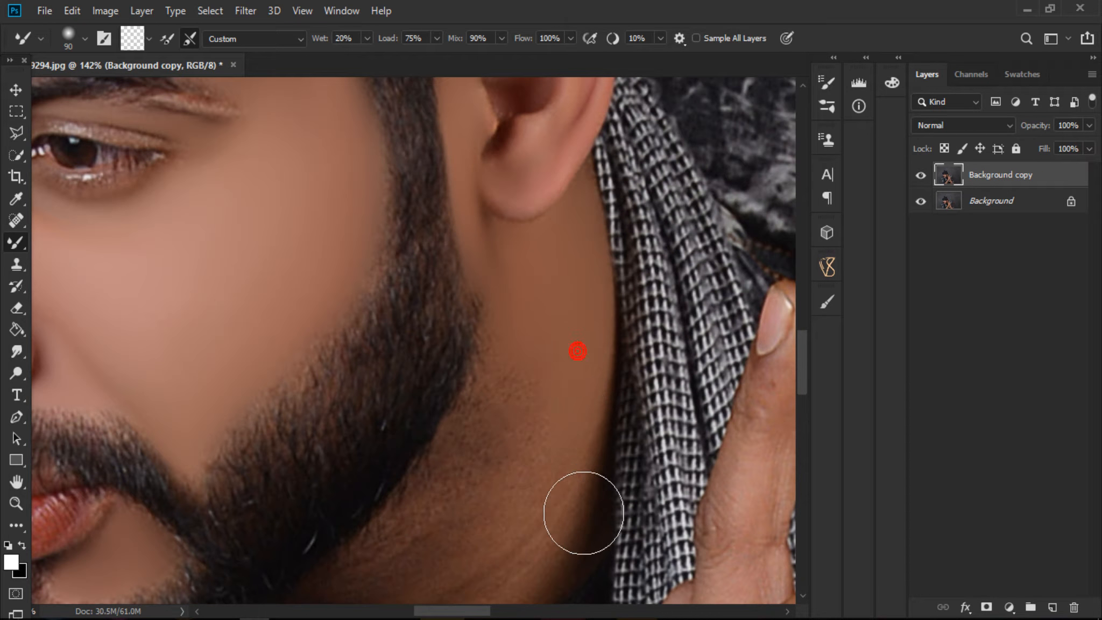
pyautogui.moveTo(560, 413)
pyautogui.mouseDown()
pyautogui.moveTo(607, 300)
pyautogui.moveTo(637, 348)
pyautogui.moveTo(625, 440)
pyautogui.moveTo(593, 483)
pyautogui.moveTo(568, 465)
pyautogui.moveTo(561, 431)
pyautogui.moveTo(502, 477)
pyautogui.moveTo(565, 474)
pyautogui.moveTo(533, 533)
pyautogui.mouseUp()
pyautogui.press('[')
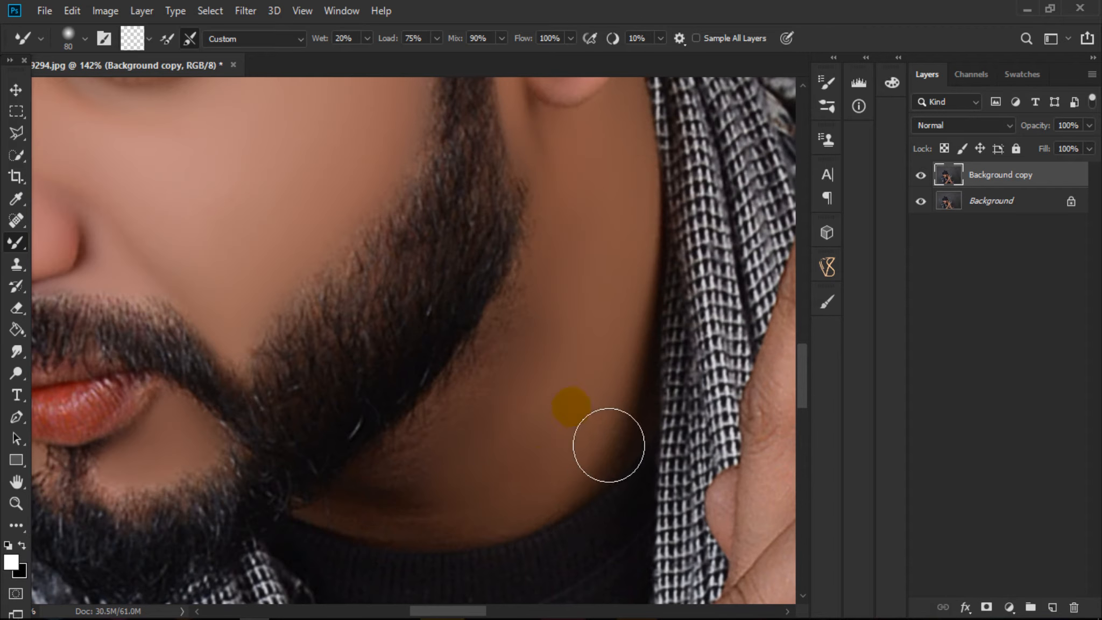
# Smooth the neck skin along the beard's lower edge and above the collar with a 60 px, then 40 px brush
pyautogui.press('[')
pyautogui.press('[')
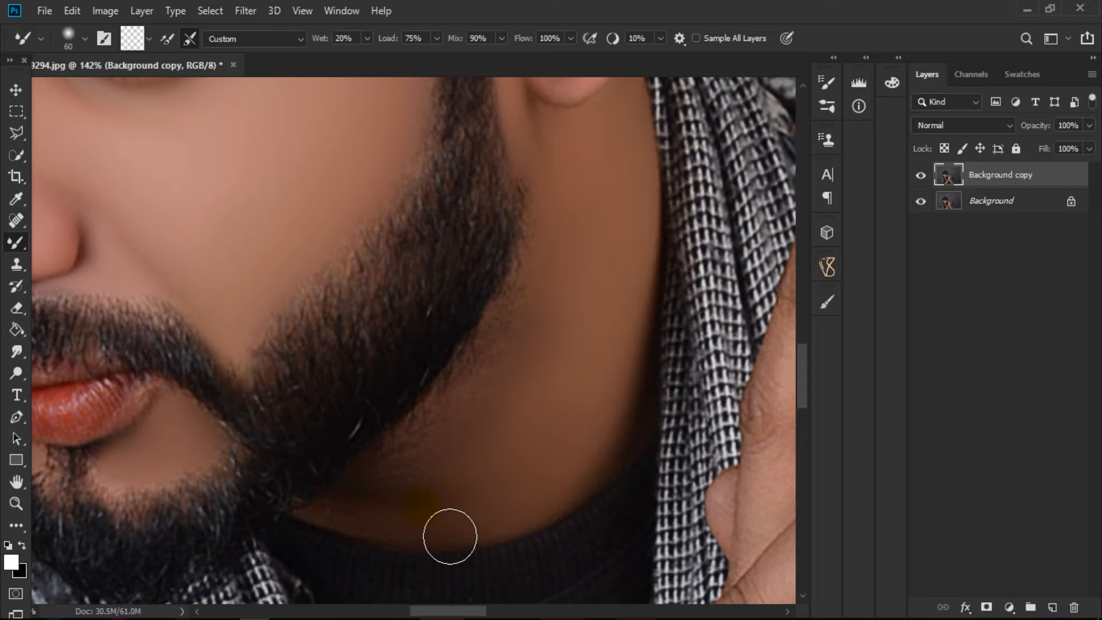
pyautogui.scroll(2, 557, 420)
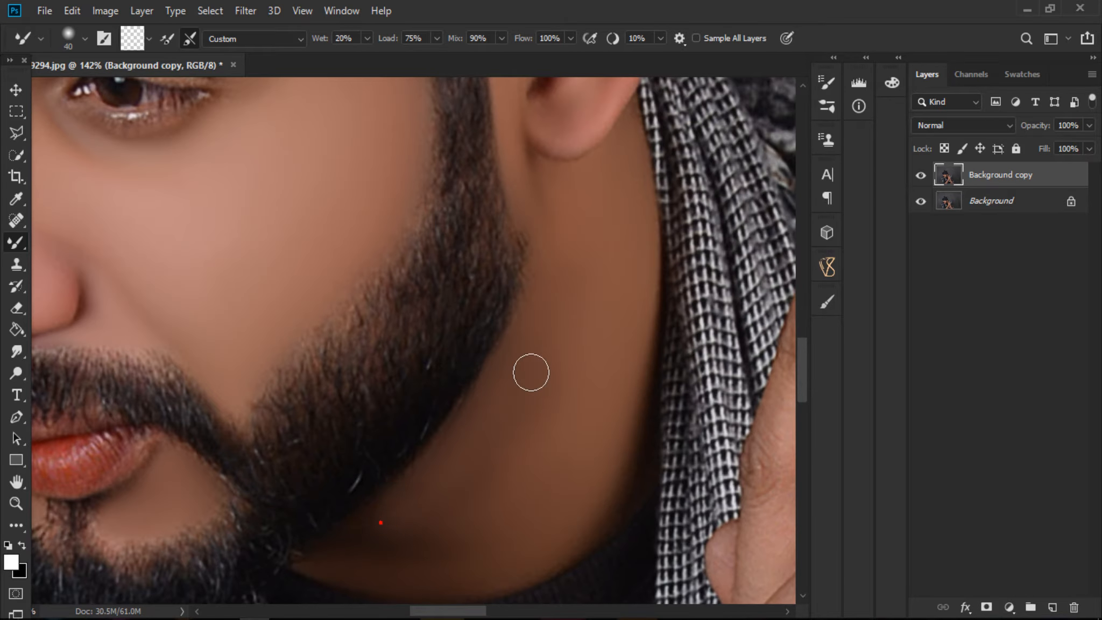
pyautogui.scroll(2, 531, 373)
pyautogui.press('[')
pyautogui.scroll(-2, 567, 347)
# Blend the neck tones from beside the scarf down toward the collar with a 60 to 70 px brush
pyautogui.press(']')
pyautogui.press(']')
pyautogui.press(']')
pyautogui.press(']')
pyautogui.press(']')
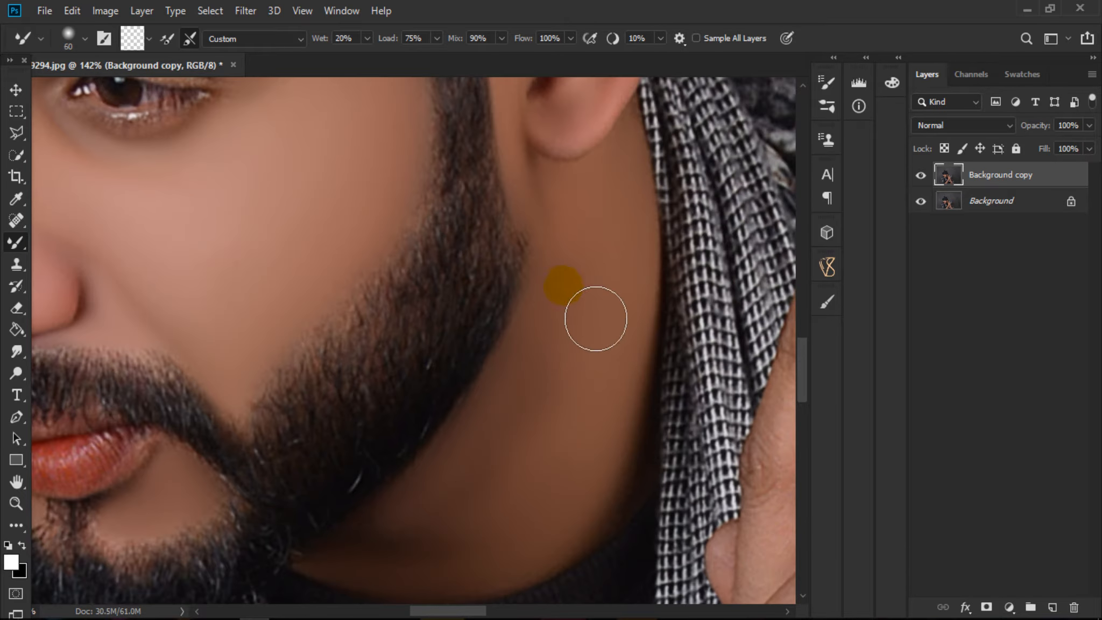
pyautogui.press(']')
pyautogui.moveTo(610, 358)
pyautogui.mouseDown()
pyautogui.moveTo(585, 413)
pyautogui.moveTo(509, 509)
pyautogui.mouseUp()
pyautogui.scroll(5, 600, 381)
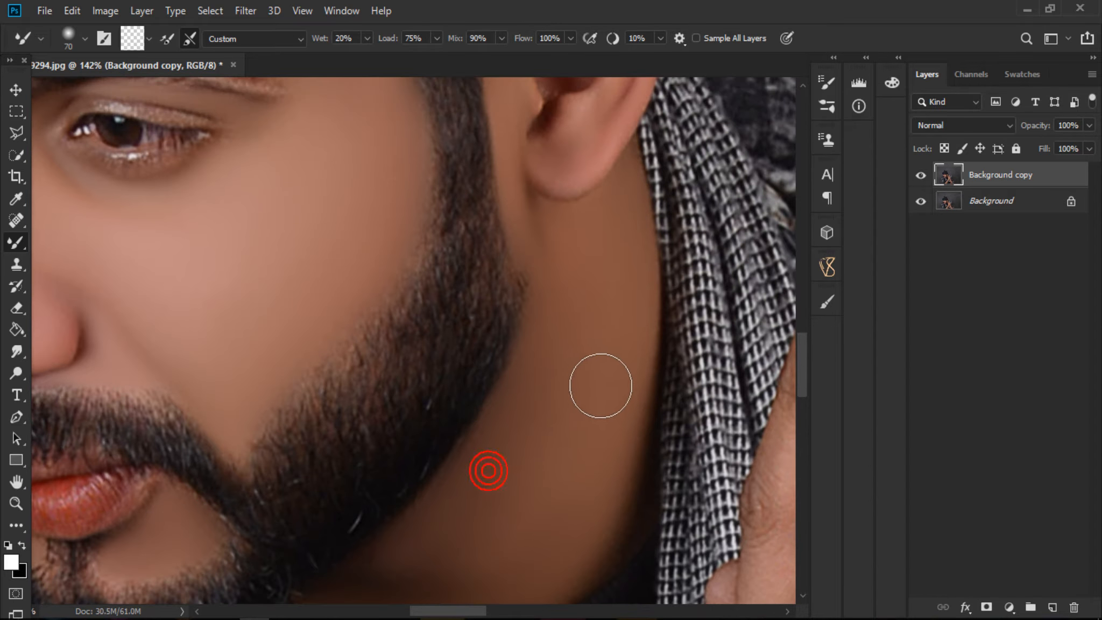
# Smooth the neck behind the beard and below the earlobe, starting with a 35 px brush
pyautogui.press('[')
pyautogui.press('[')
pyautogui.press('[')
pyautogui.press('[')
pyautogui.press('[')
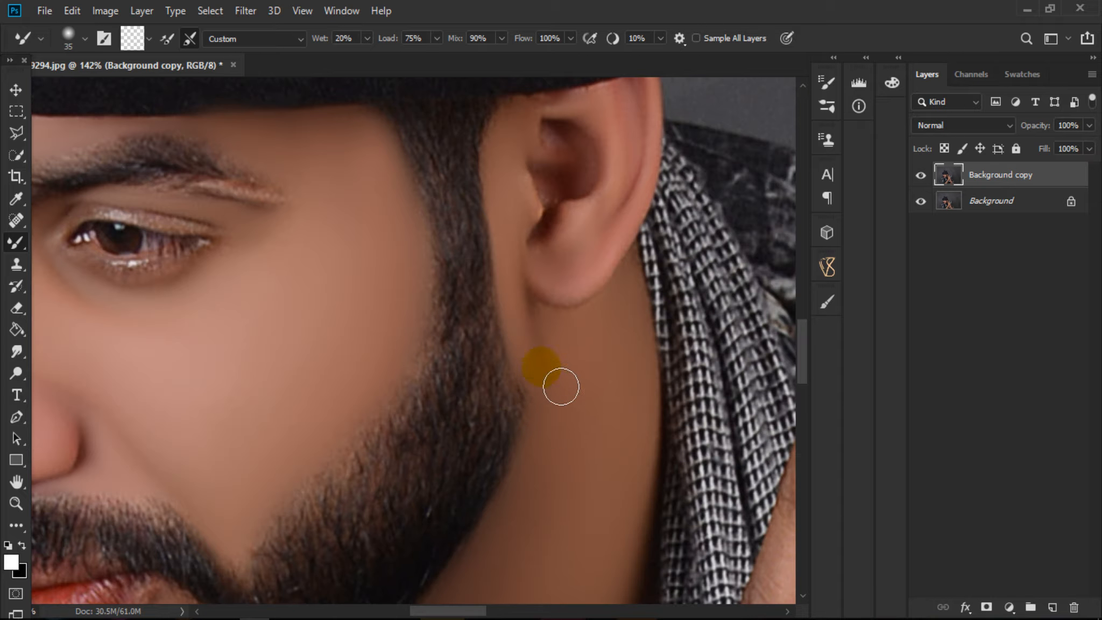
pyautogui.press(']')
pyautogui.scroll(-1, 577, 388)
pyautogui.moveTo(547, 371); pyautogui.dragTo(605, 324)
# Even out the side of the neck beside the scarf, enlarging the brush from 70 px to 90 px
pyautogui.press(']')
pyautogui.scroll(-2, 607, 366)
pyautogui.press(']')
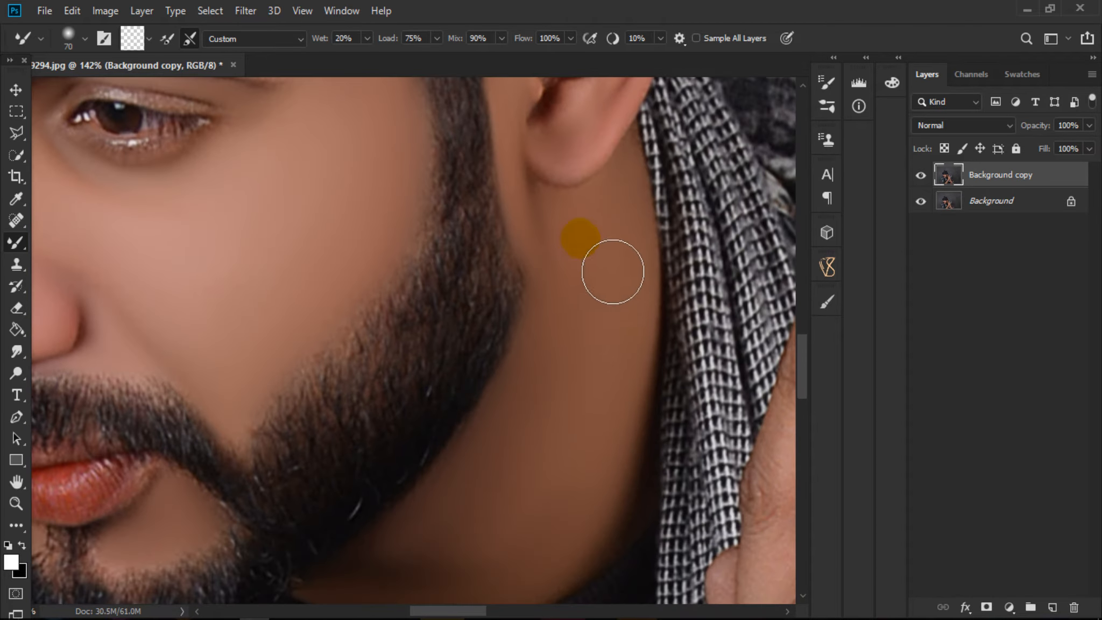
pyautogui.moveTo(614, 271); pyautogui.dragTo(603, 310)
pyautogui.scroll(-2, 607, 337)
pyautogui.press(']')
pyautogui.press(']')
pyautogui.moveTo(635, 232); pyautogui.dragTo(622, 298)
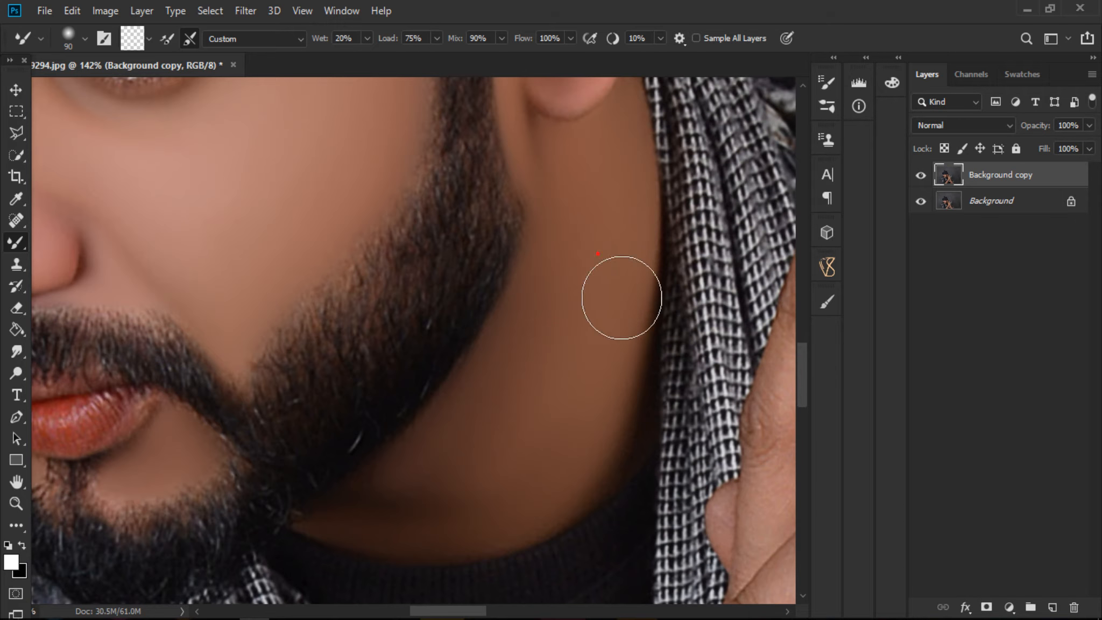
# Blend the lower neck above the collar with an 80 px brush, then the shadow beneath the beard at 50 px
pyautogui.press('[')
pyautogui.moveTo(596, 409)
pyautogui.mouseDown()
pyautogui.moveTo(579, 394)
pyautogui.moveTo(534, 472)
pyautogui.mouseUp()
pyautogui.moveTo(538, 525)
pyautogui.mouseDown()
pyautogui.moveTo(486, 556)
pyautogui.moveTo(561, 534)
pyautogui.moveTo(518, 530)
pyautogui.mouseUp()
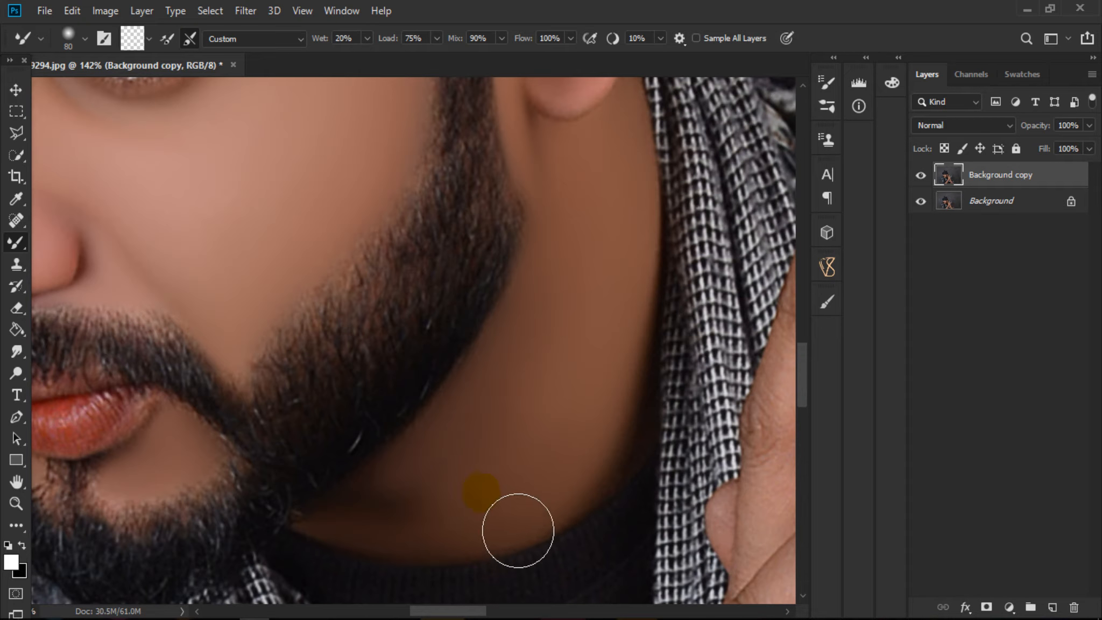
pyautogui.press('[')
pyautogui.press('[')
pyautogui.press('[')
pyautogui.moveTo(399, 512)
pyautogui.mouseDown()
pyautogui.moveTo(432, 515)
pyautogui.moveTo(389, 508)
pyautogui.moveTo(447, 466)
pyautogui.moveTo(410, 484)
pyautogui.moveTo(550, 347)
pyautogui.moveTo(473, 433)
pyautogui.moveTo(514, 389)
pyautogui.mouseUp()
# Smooth the skin below the fingernail on the raised finger nearest the scarf
pyautogui.press('space')
pyautogui.moveTo(525, 439); pyautogui.dragTo(324, 256)
pyautogui.moveTo(686, 245); pyautogui.dragTo(545, 435)
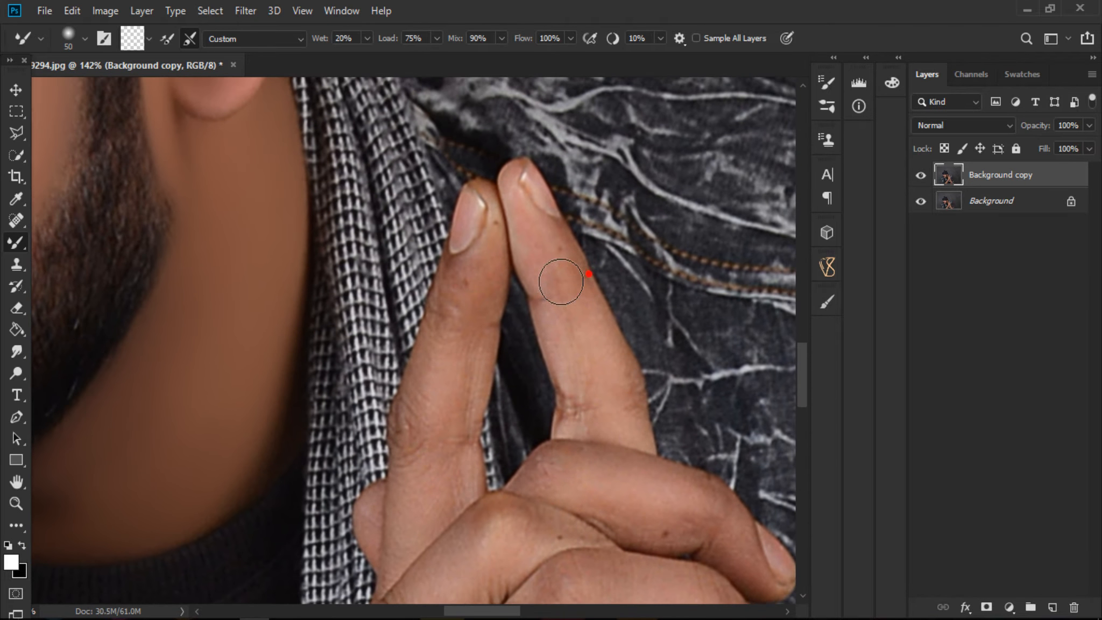
pyautogui.press('[')
pyautogui.moveTo(487, 251); pyautogui.dragTo(504, 268)
pyautogui.press(']')
pyautogui.moveTo(494, 220)
pyautogui.mouseDown()
pyautogui.moveTo(505, 235)
pyautogui.moveTo(493, 258)
pyautogui.moveTo(503, 258)
pyautogui.mouseUp()
# Smooth the middle and lower sections of the raised finger nearest the scarf, finishing with a 40 px brush
pyautogui.moveTo(494, 242)
pyautogui.mouseDown()
pyautogui.moveTo(482, 336)
pyautogui.moveTo(471, 320)
pyautogui.mouseUp()
pyautogui.press(']')
pyautogui.moveTo(450, 396)
pyautogui.mouseDown()
pyautogui.moveTo(475, 419)
pyautogui.moveTo(475, 402)
pyautogui.mouseUp()
pyautogui.moveTo(446, 362); pyautogui.dragTo(462, 372)
pyautogui.moveTo(438, 340); pyautogui.dragTo(455, 347)
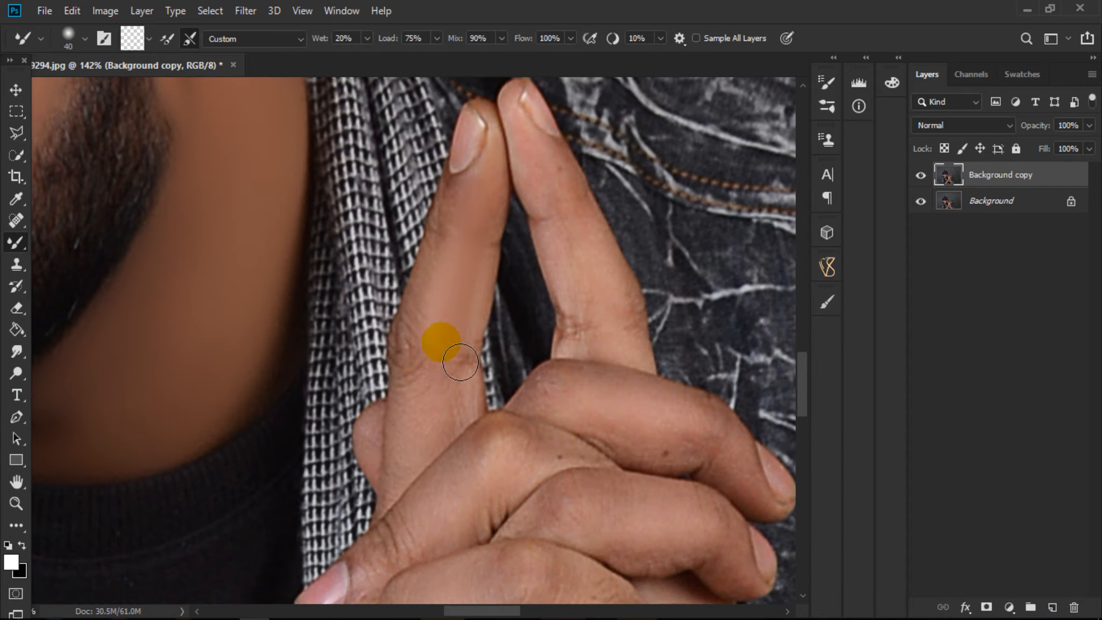
# Smooth the raised finger farther from the scarf, along with the uppermost folded finger as far as its tip
pyautogui.moveTo(555, 257)
pyautogui.mouseDown()
pyautogui.moveTo(586, 285)
pyautogui.moveTo(610, 360)
pyautogui.mouseUp()
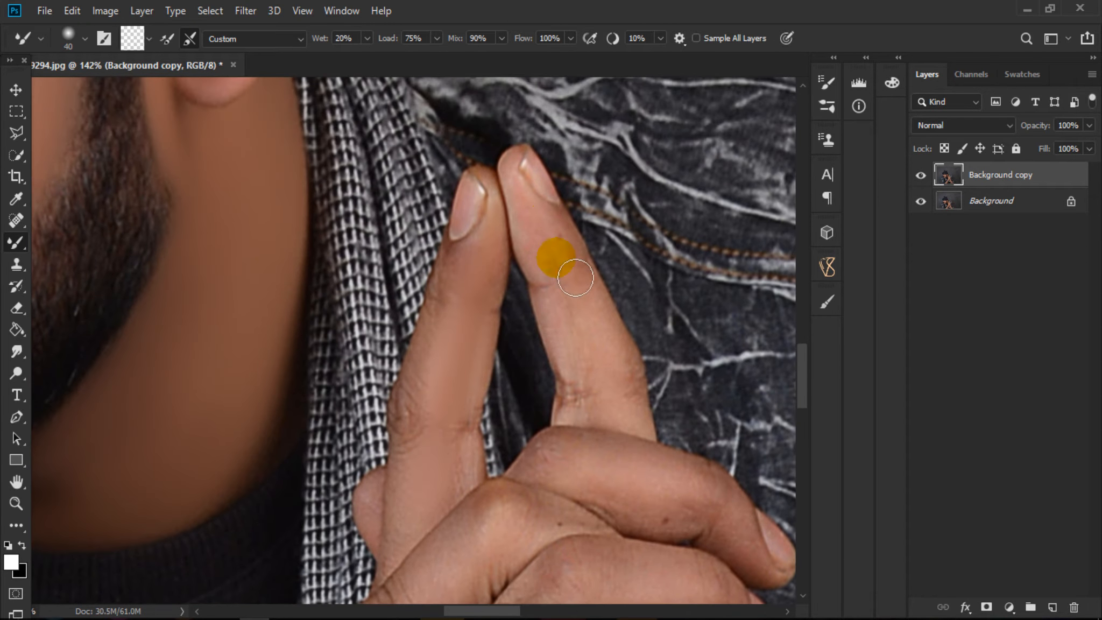
pyautogui.moveTo(583, 294)
pyautogui.mouseDown()
pyautogui.moveTo(620, 381)
pyautogui.moveTo(607, 350)
pyautogui.moveTo(613, 366)
pyautogui.mouseUp()
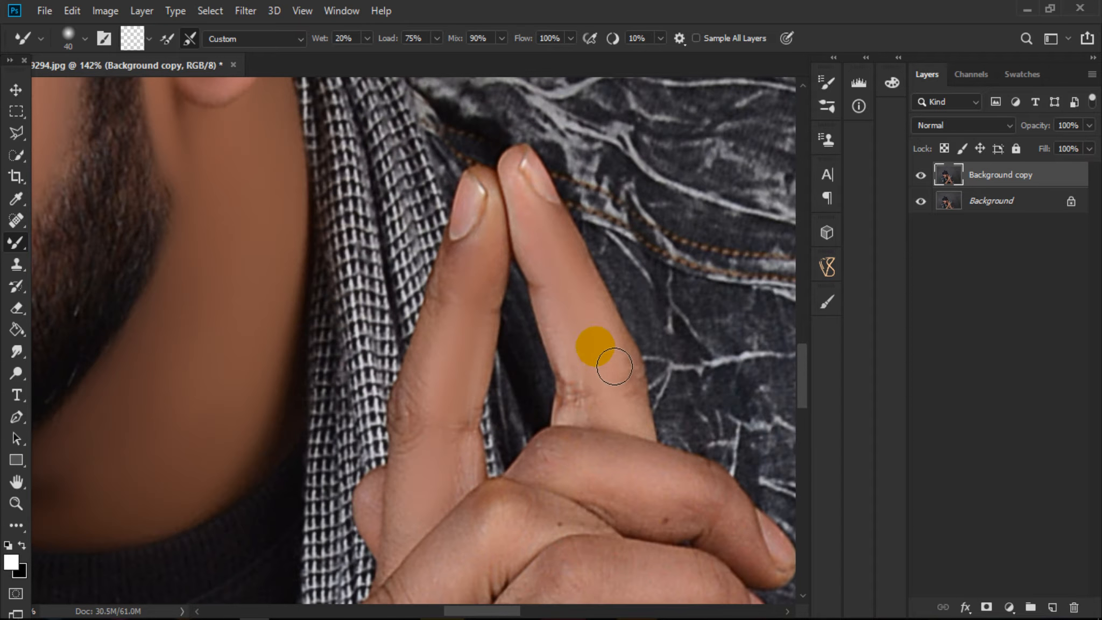
pyautogui.scroll(-2, 613, 366)
pyautogui.moveTo(601, 409)
pyautogui.mouseDown()
pyautogui.moveTo(608, 416)
pyautogui.moveTo(547, 393)
pyautogui.moveTo(608, 428)
pyautogui.moveTo(686, 443)
pyautogui.moveTo(630, 422)
pyautogui.moveTo(646, 425)
pyautogui.mouseUp()
pyautogui.press('[')
pyautogui.scroll(-1, 712, 436)
pyautogui.moveTo(744, 452); pyautogui.dragTo(737, 426)
pyautogui.moveTo(764, 467)
pyautogui.mouseDown()
pyautogui.moveTo(751, 450)
pyautogui.moveTo(754, 470)
pyautogui.mouseUp()
# Blend the skin of the folded finger that ends in the pink nail beside the scarf, using a 35 px brush
pyautogui.moveTo(462, 441)
pyautogui.mouseDown()
pyautogui.moveTo(550, 459)
pyautogui.moveTo(506, 470)
pyautogui.mouseUp()
pyautogui.press(']')
pyautogui.moveTo(485, 496)
pyautogui.mouseDown()
pyautogui.moveTo(488, 483)
pyautogui.moveTo(432, 519)
pyautogui.mouseUp()
pyautogui.moveTo(544, 446); pyautogui.dragTo(572, 450)
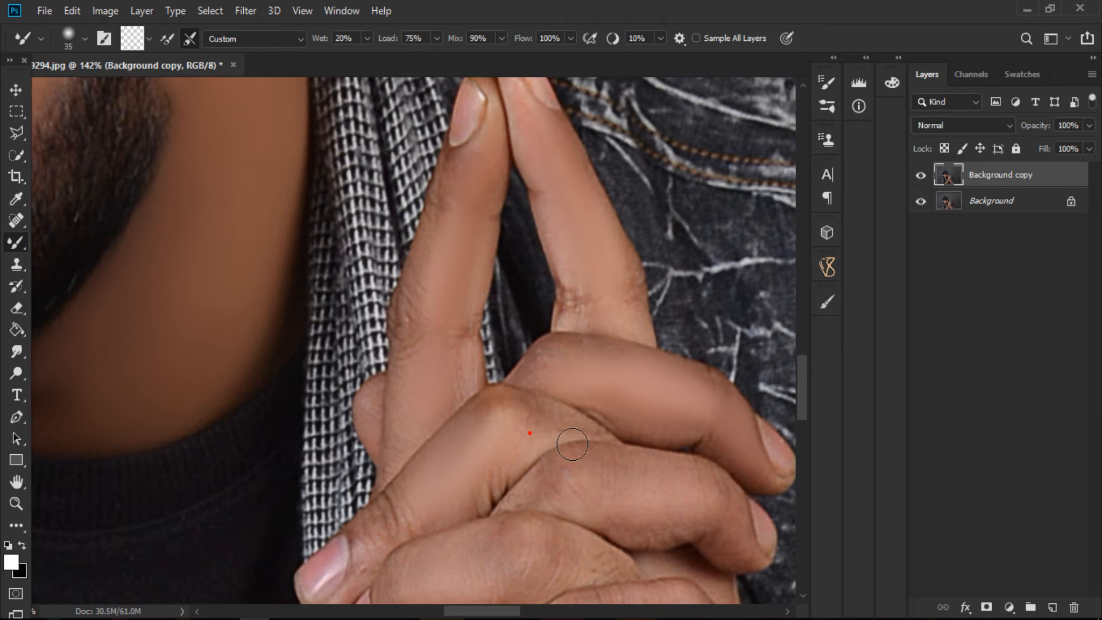
# Smooth the two middle folded fingers of the clasped hands
pyautogui.scroll(-3, 548, 464)
pyautogui.press(']')
pyautogui.press(']')
pyautogui.moveTo(438, 532); pyautogui.dragTo(434, 534)
pyautogui.moveTo(512, 518)
pyautogui.mouseDown()
pyautogui.moveTo(472, 490)
pyautogui.moveTo(444, 496)
pyautogui.mouseUp()
pyautogui.moveTo(518, 477); pyautogui.dragTo(508, 511)
pyautogui.moveTo(603, 417)
pyautogui.mouseDown()
pyautogui.moveTo(654, 423)
pyautogui.moveTo(602, 415)
pyautogui.moveTo(652, 423)
pyautogui.moveTo(642, 340)
pyautogui.moveTo(667, 364)
pyautogui.moveTo(607, 316)
pyautogui.moveTo(590, 283)
pyautogui.moveTo(602, 278)
pyautogui.mouseUp()
# Even out the two lowest folded fingers above the wrists, enlarging the brush from 35 px to 50 px
pyautogui.press('[')
pyautogui.scroll(-3, 592, 452)
pyautogui.press(']')
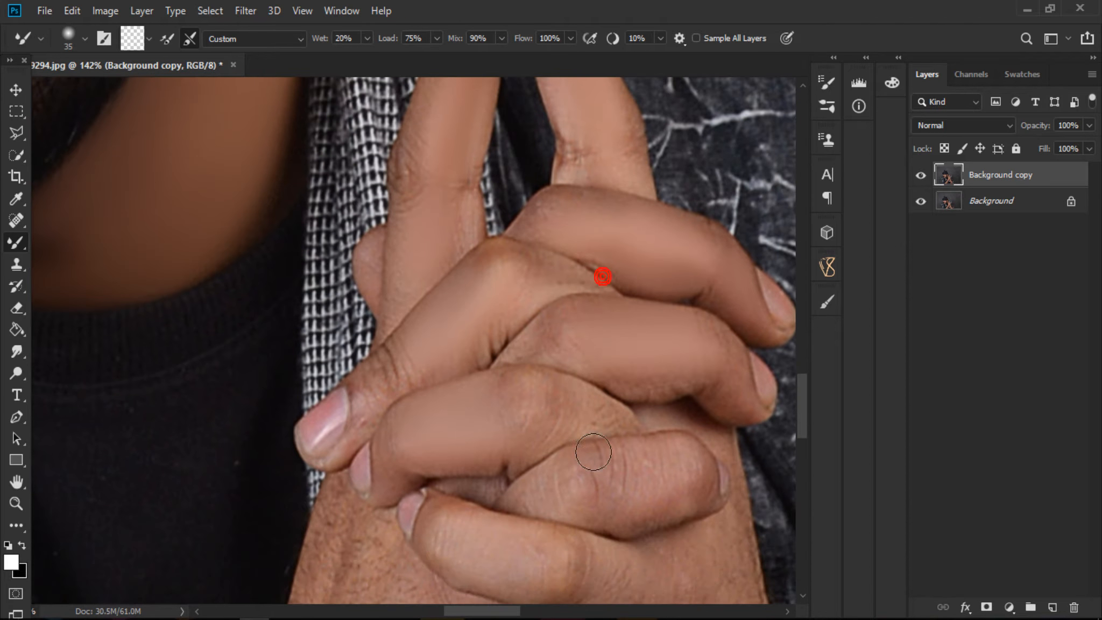
pyautogui.scroll(-2, 587, 493)
pyautogui.moveTo(650, 470)
pyautogui.mouseDown()
pyautogui.moveTo(673, 431)
pyautogui.moveTo(653, 432)
pyautogui.moveTo(676, 430)
pyautogui.moveTo(699, 455)
pyautogui.moveTo(641, 474)
pyautogui.mouseUp()
pyautogui.scroll(-2, 504, 468)
pyautogui.press(']')
pyautogui.press(']')
pyautogui.moveTo(520, 483)
pyautogui.mouseDown()
pyautogui.moveTo(536, 483)
pyautogui.moveTo(543, 467)
pyautogui.moveTo(527, 451)
pyautogui.mouseUp()
pyautogui.scroll(-3, 545, 499)
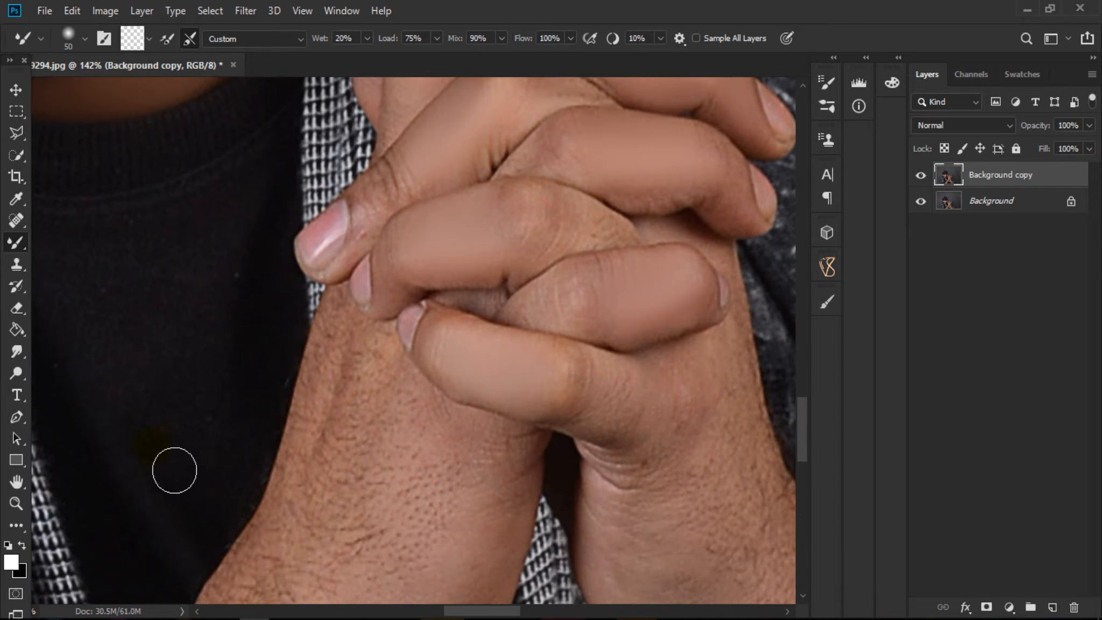
# Lighten the iris of the eye nearer the ear around the pupil with the Dodge tool, range Shadows and exposure 100%
pyautogui.click(15, 504)
pyautogui.moveTo(416, 393); pyautogui.dragTo(324, 401)
pyautogui.scroll(-3, 350, 401)
pyautogui.moveTo(326, 314); pyautogui.dragTo(364, 355)
pyautogui.moveTo(275, 271); pyautogui.dragTo(356, 357)
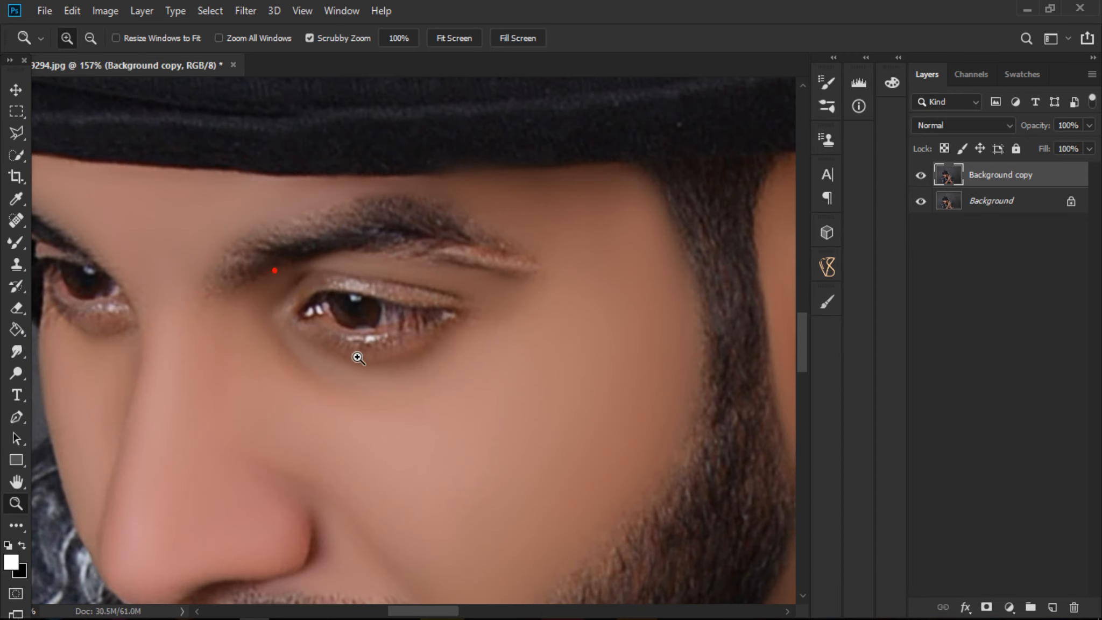
pyautogui.moveTo(341, 306); pyautogui.dragTo(399, 372)
pyautogui.moveTo(394, 330); pyautogui.dragTo(425, 350)
pyautogui.click(18, 369)
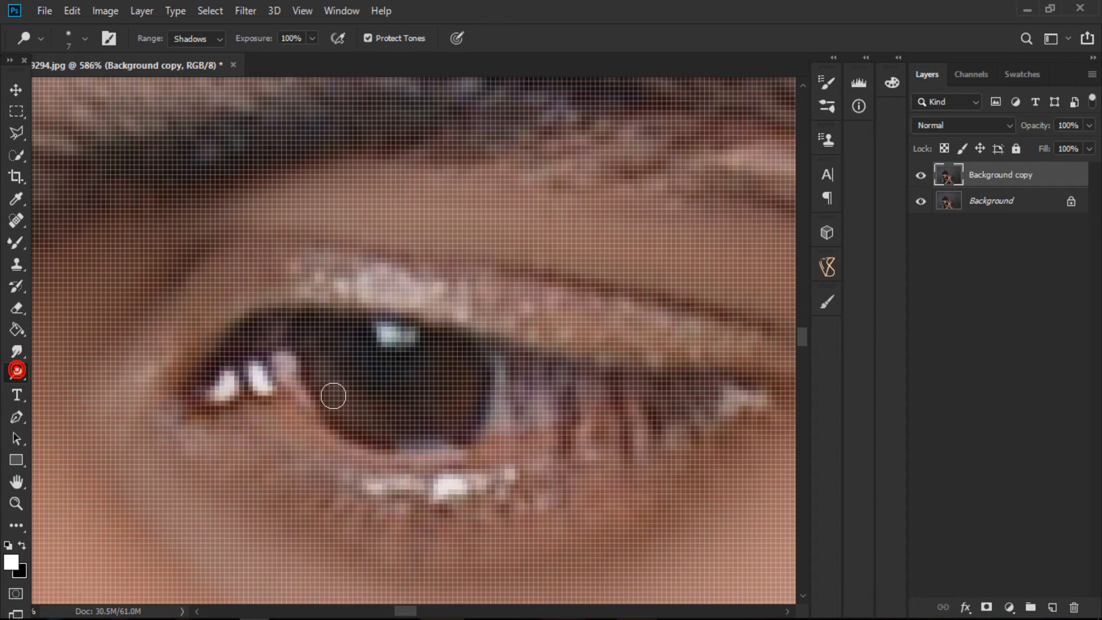
pyautogui.moveTo(310, 380); pyautogui.dragTo(323, 395)
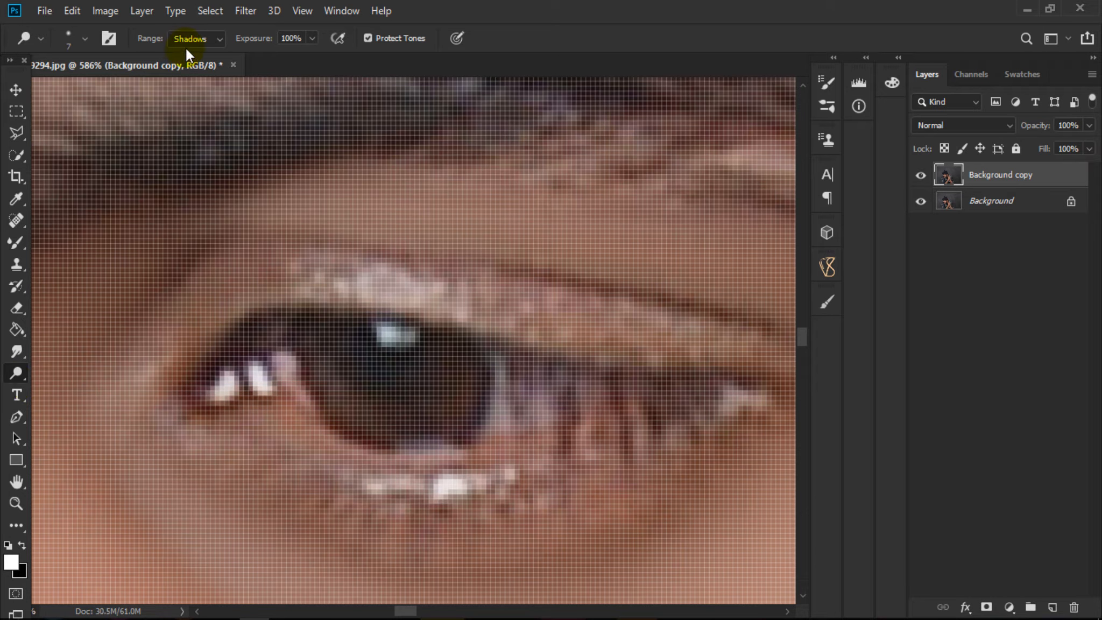
pyautogui.click(220, 39)
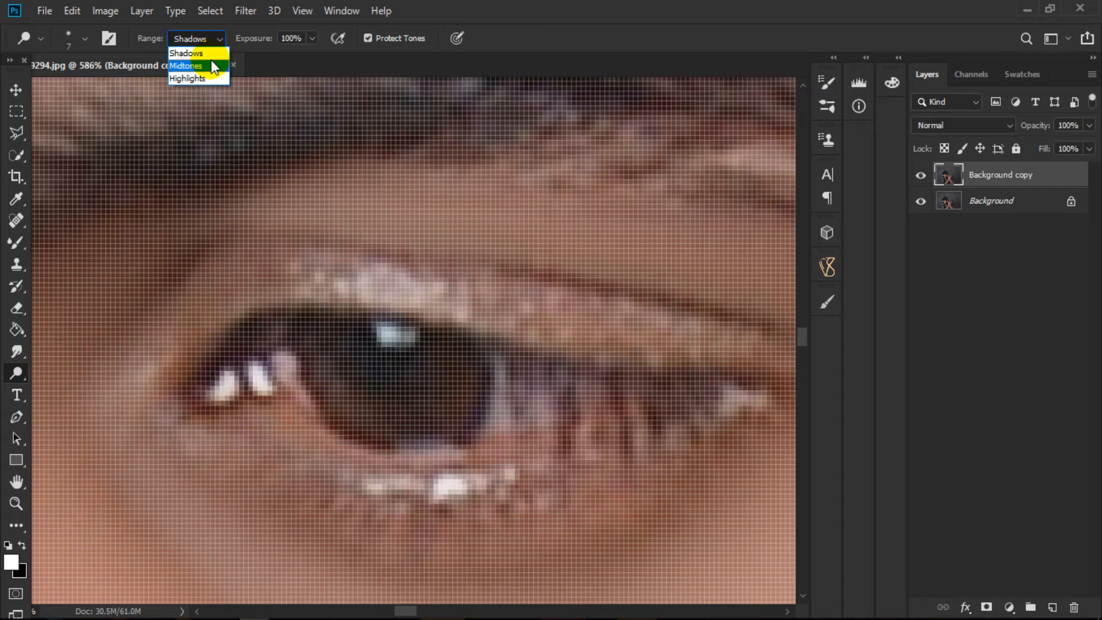
pyautogui.click(210, 36)
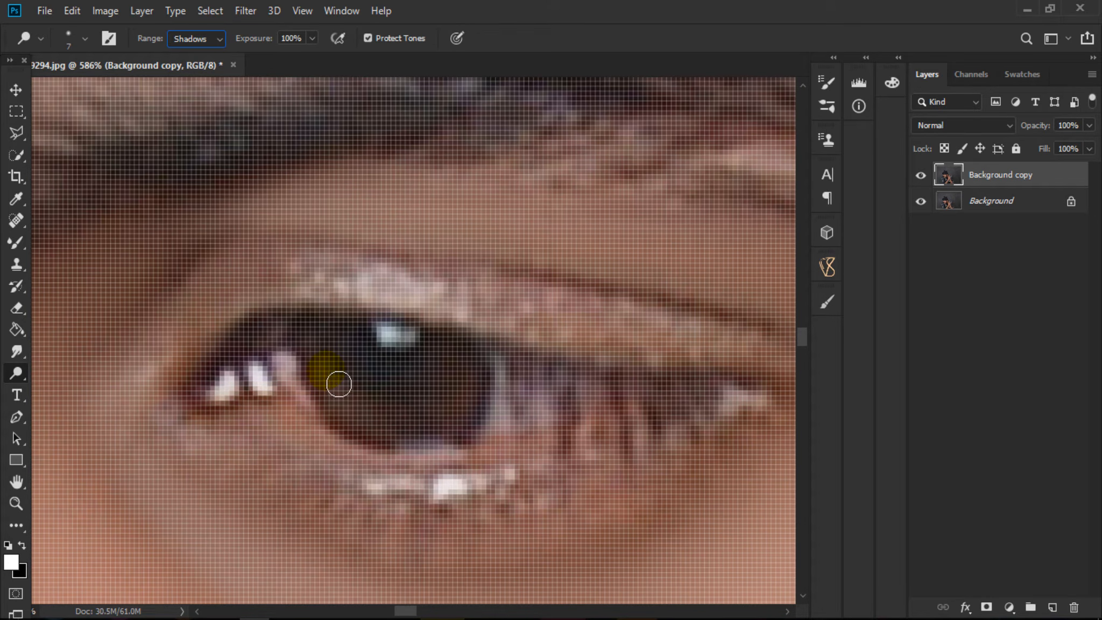
pyautogui.moveTo(326, 381)
pyautogui.mouseDown()
pyautogui.moveTo(381, 428)
pyautogui.moveTo(450, 391)
pyautogui.moveTo(444, 373)
pyautogui.moveTo(384, 435)
pyautogui.moveTo(337, 379)
pyautogui.moveTo(438, 399)
pyautogui.moveTo(424, 421)
pyautogui.mouseUp()
pyautogui.moveTo(332, 383)
pyautogui.mouseDown()
pyautogui.moveTo(382, 428)
pyautogui.moveTo(452, 379)
pyautogui.mouseUp()
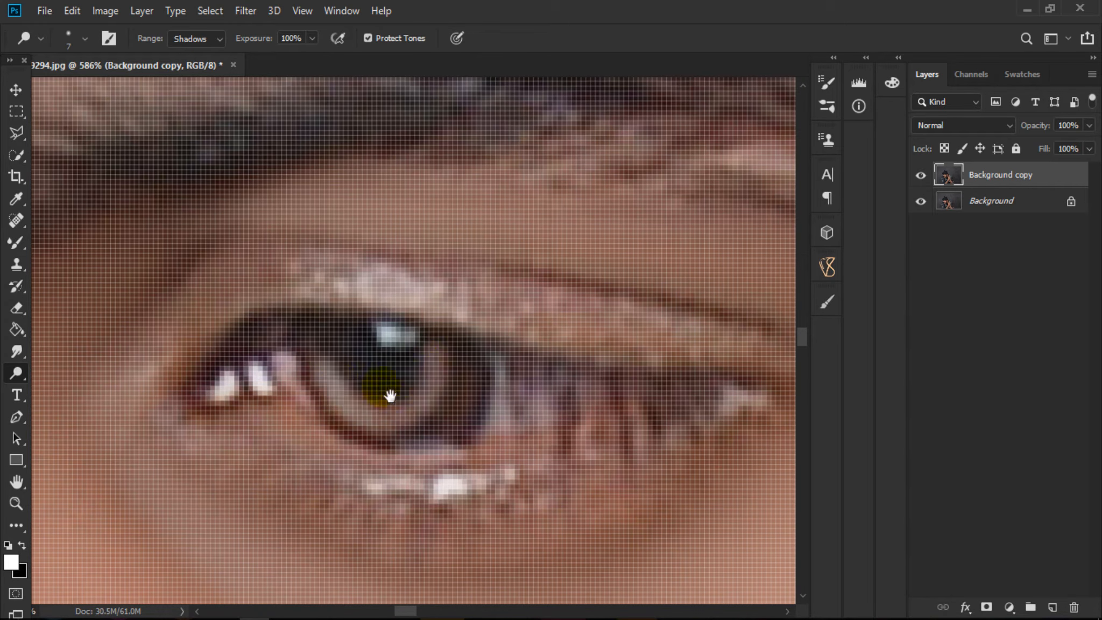
# Lighten the iris of the other eye with the same Dodge settings
pyautogui.moveTo(221, 380); pyautogui.dragTo(648, 356)
pyautogui.moveTo(242, 328); pyautogui.dragTo(634, 342)
pyautogui.moveTo(314, 354); pyautogui.dragTo(430, 561)
pyautogui.moveTo(258, 380)
pyautogui.mouseDown()
pyautogui.moveTo(295, 447)
pyautogui.moveTo(389, 445)
pyautogui.moveTo(298, 443)
pyautogui.moveTo(315, 450)
pyautogui.moveTo(394, 408)
pyautogui.moveTo(324, 467)
pyautogui.moveTo(283, 387)
pyautogui.mouseUp()
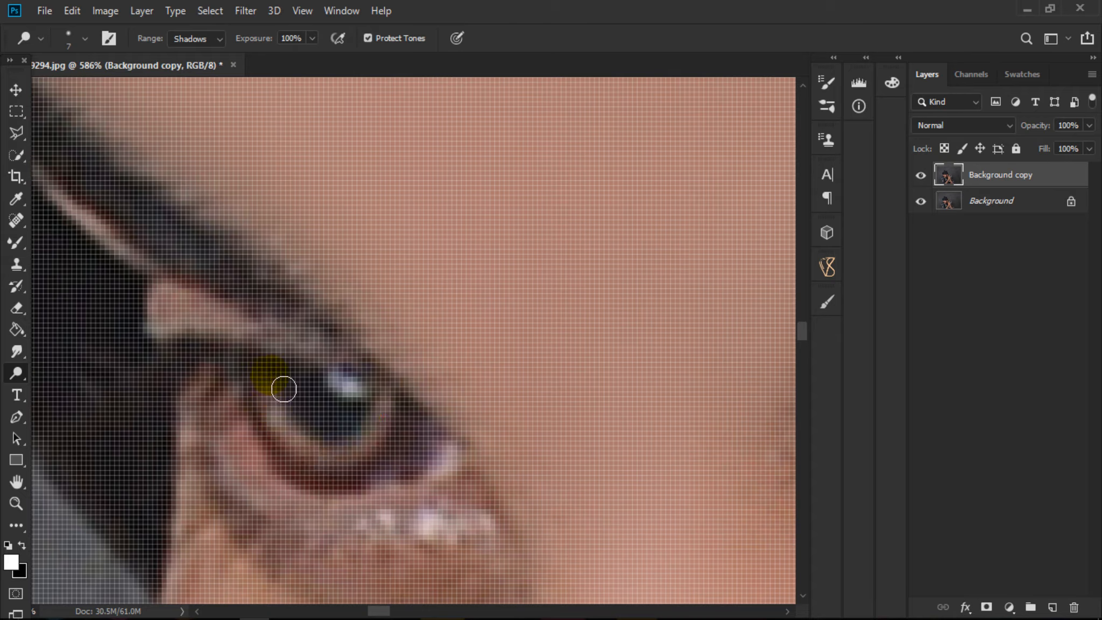
# Create an automatic selection of the man with Select Subject
pyautogui.click(16, 503)
pyautogui.moveTo(443, 346); pyautogui.dragTo(431, 413)
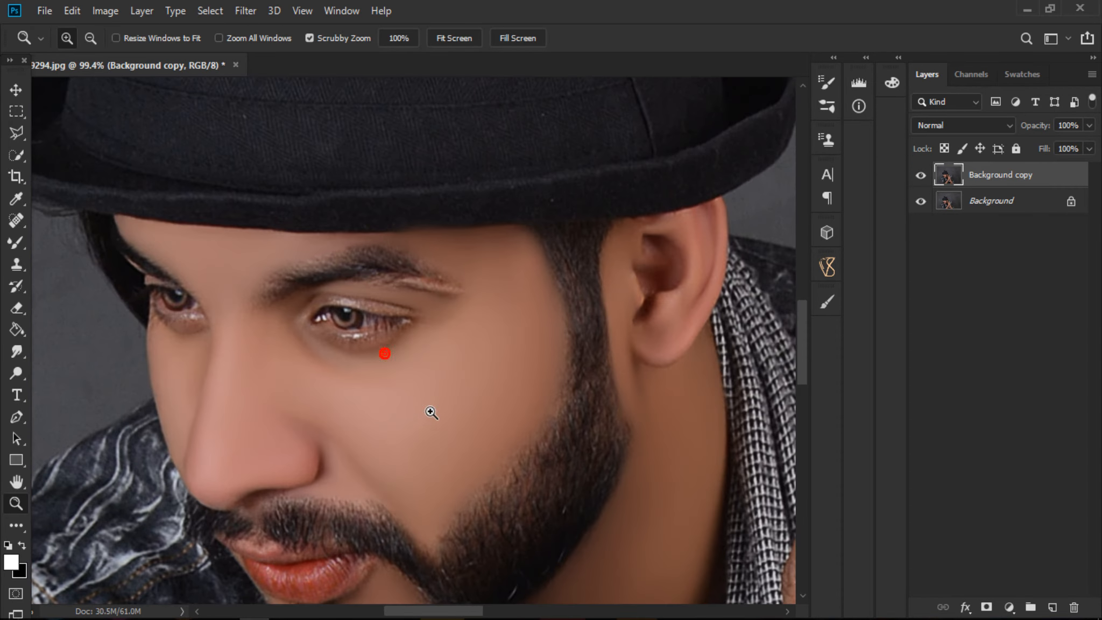
pyautogui.rightClick(472, 364)
pyautogui.click(488, 375)
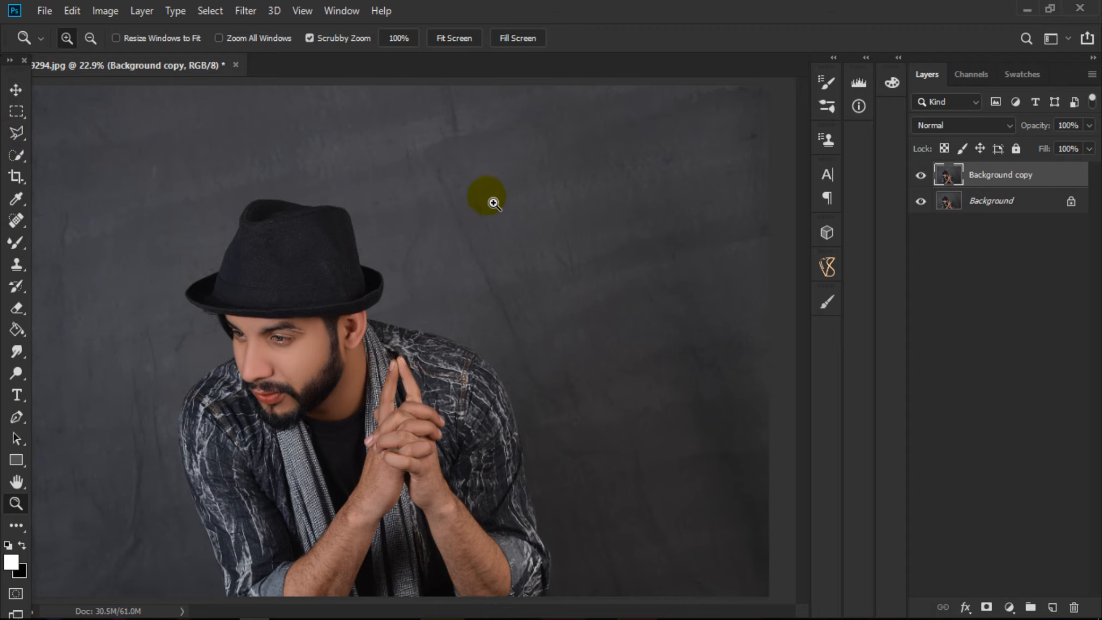
pyautogui.click(15, 156)
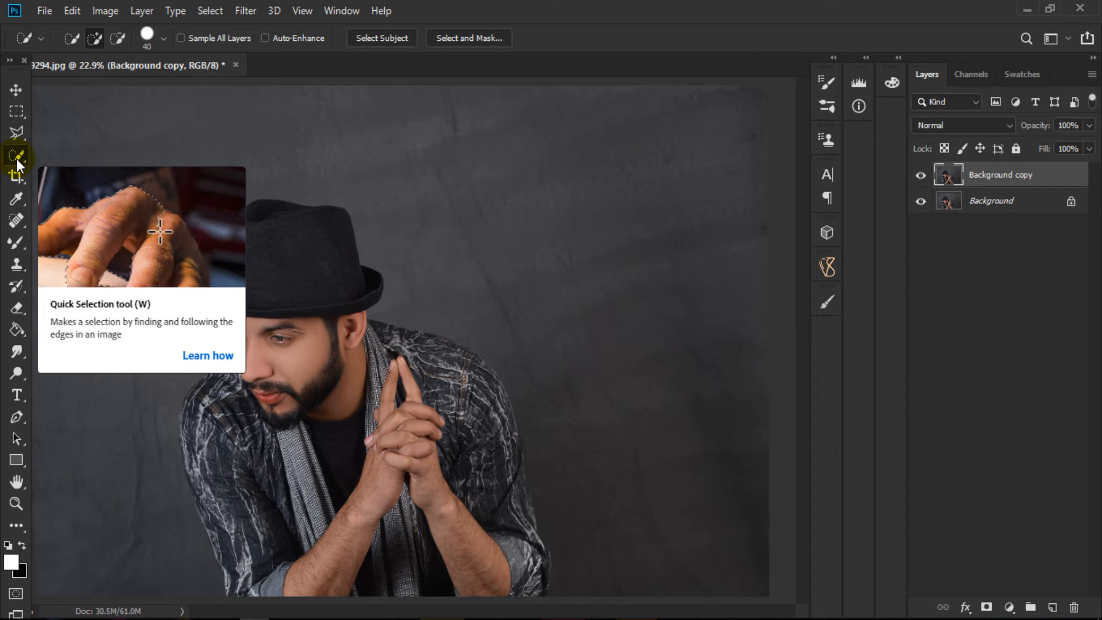
pyautogui.click(365, 41)
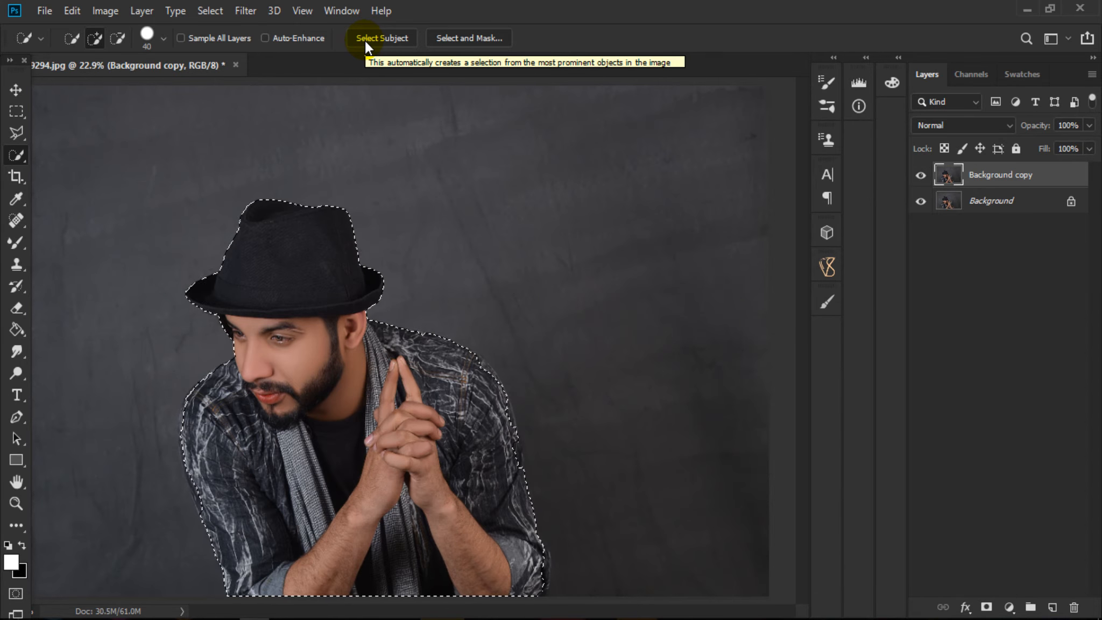
# Enlarge the Quick Selection brush to 125 px and add the missed jacket edges to the selection
pyautogui.press(']')
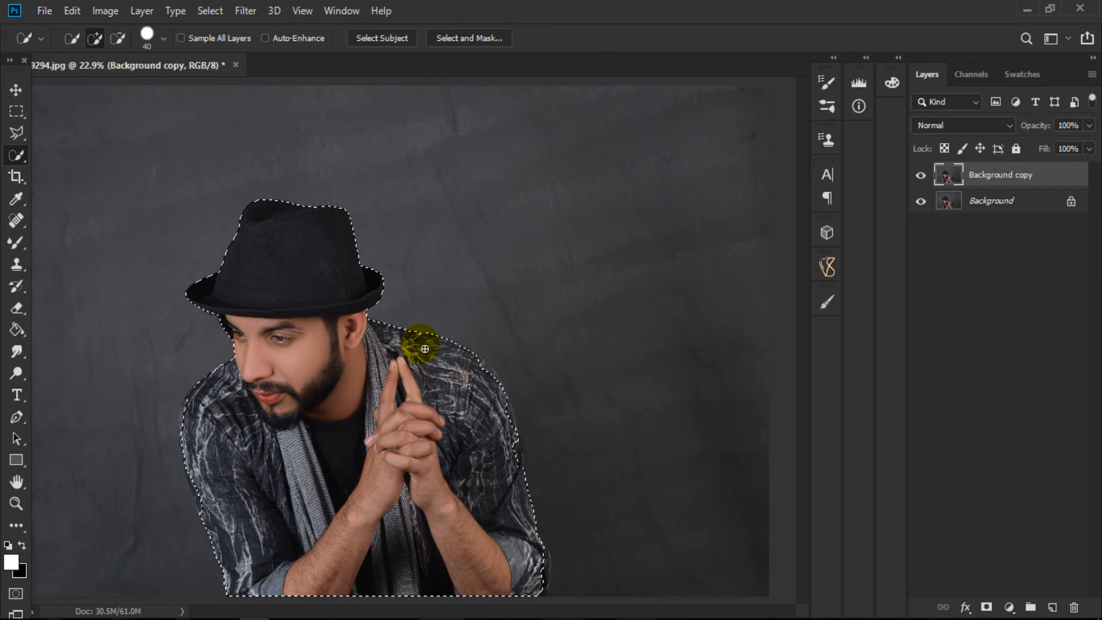
pyautogui.press(']')
pyautogui.press(']')
pyautogui.press(']')
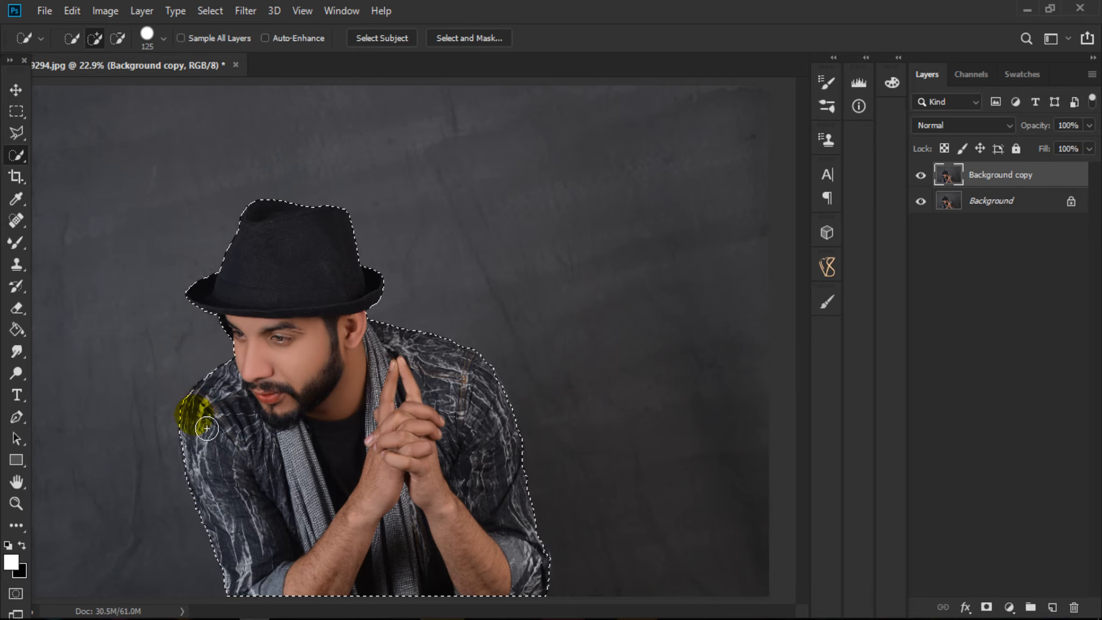
pyautogui.moveTo(262, 380); pyautogui.dragTo(223, 403)
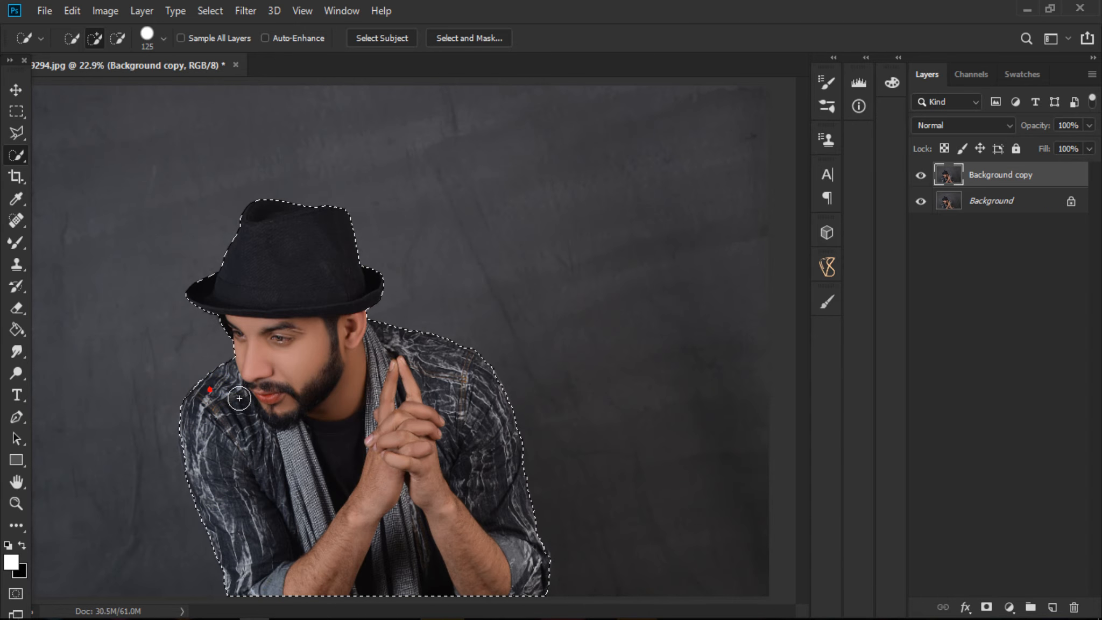
# Refine the selection beneath the hat brim and along the jacket shoulder on the face side with Quick Selection
pyautogui.click(17, 503)
pyautogui.moveTo(252, 290); pyautogui.dragTo(362, 372)
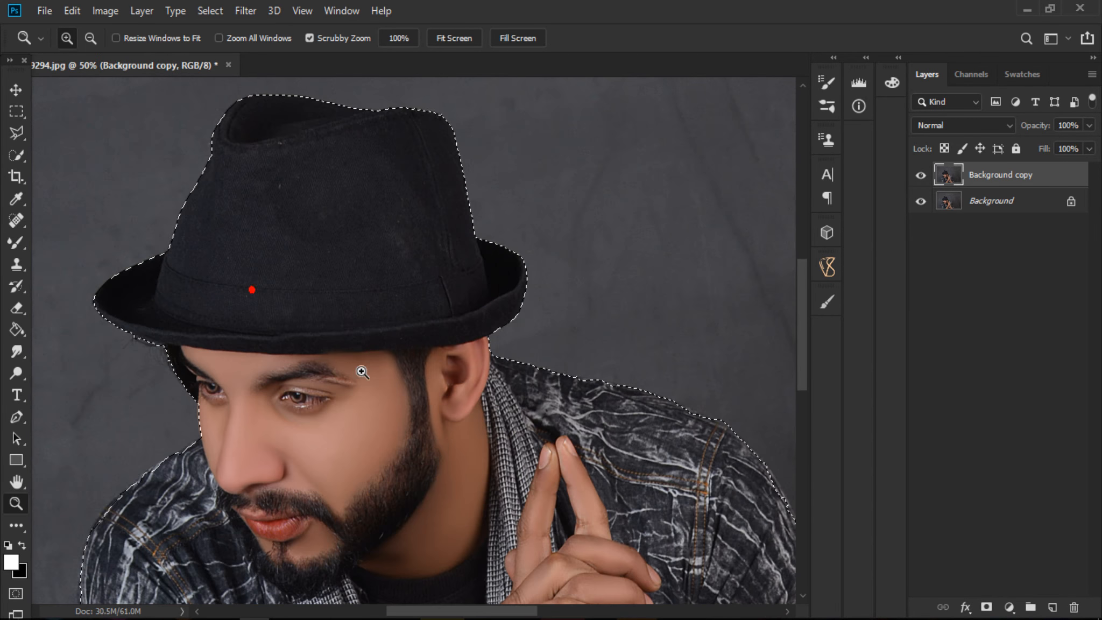
pyautogui.moveTo(318, 419); pyautogui.dragTo(445, 365)
pyautogui.click(19, 154)
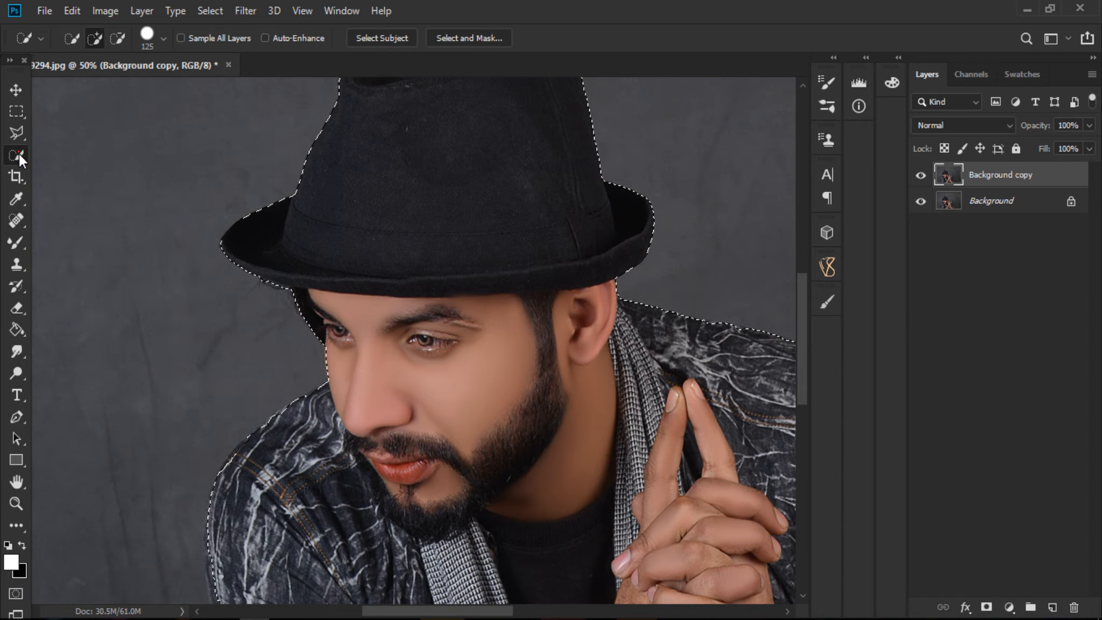
pyautogui.click(292, 276)
pyautogui.press('space')
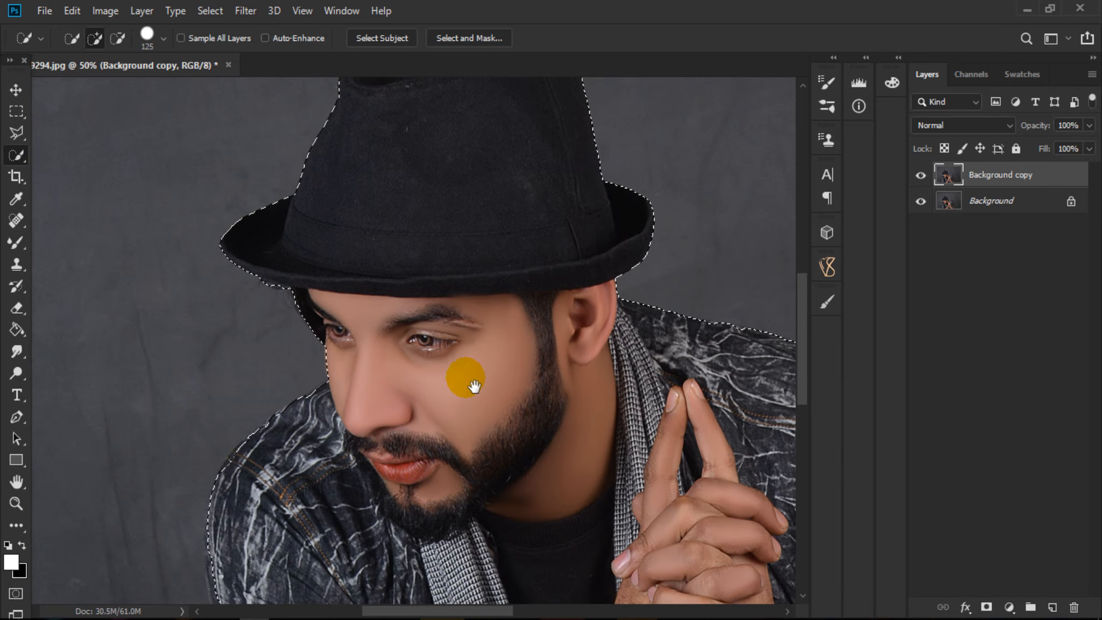
pyautogui.moveTo(466, 378); pyautogui.dragTo(398, 325)
pyautogui.click(183, 417)
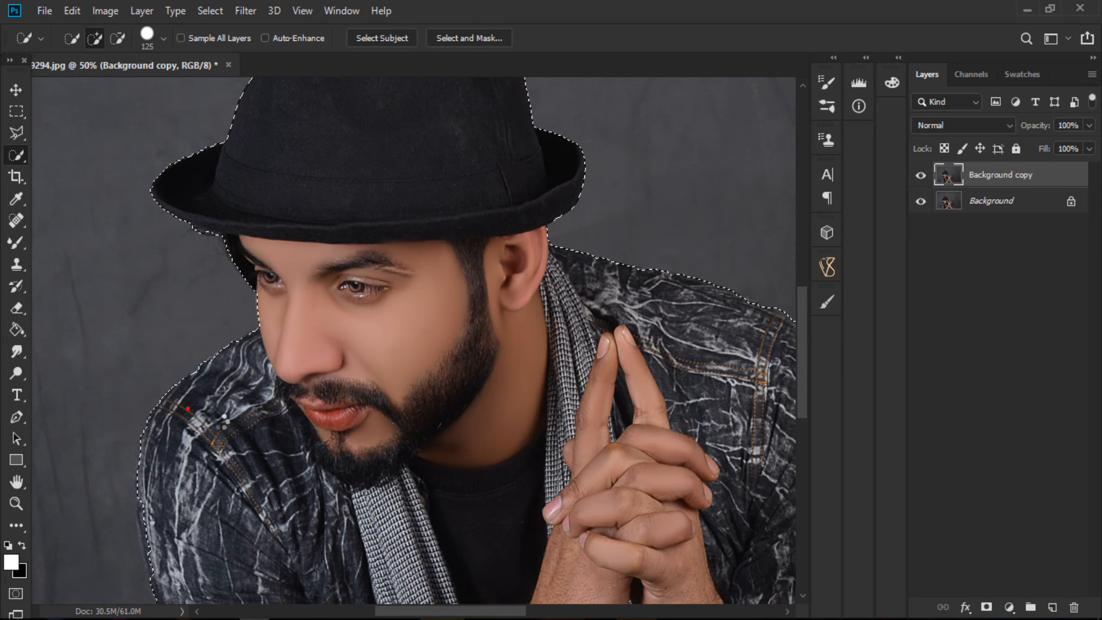
# Add the remaining edges of the other shoulder, sleeve and rolled cuff to the selection
pyautogui.moveTo(569, 420); pyautogui.dragTo(309, 368)
pyautogui.click(433, 274)
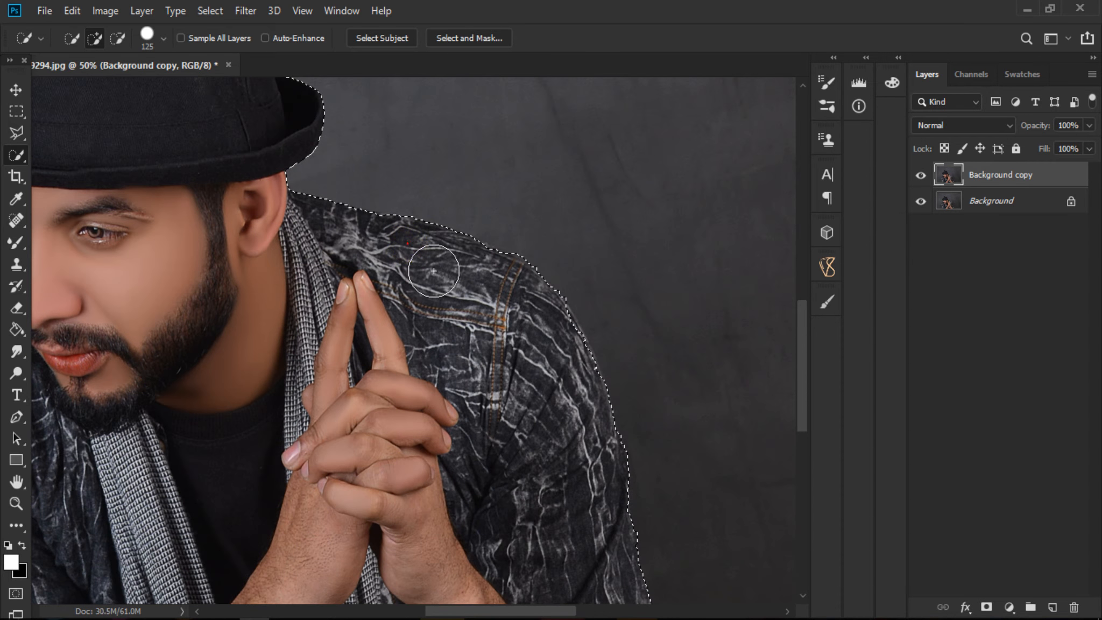
pyautogui.moveTo(497, 414); pyautogui.dragTo(401, 282)
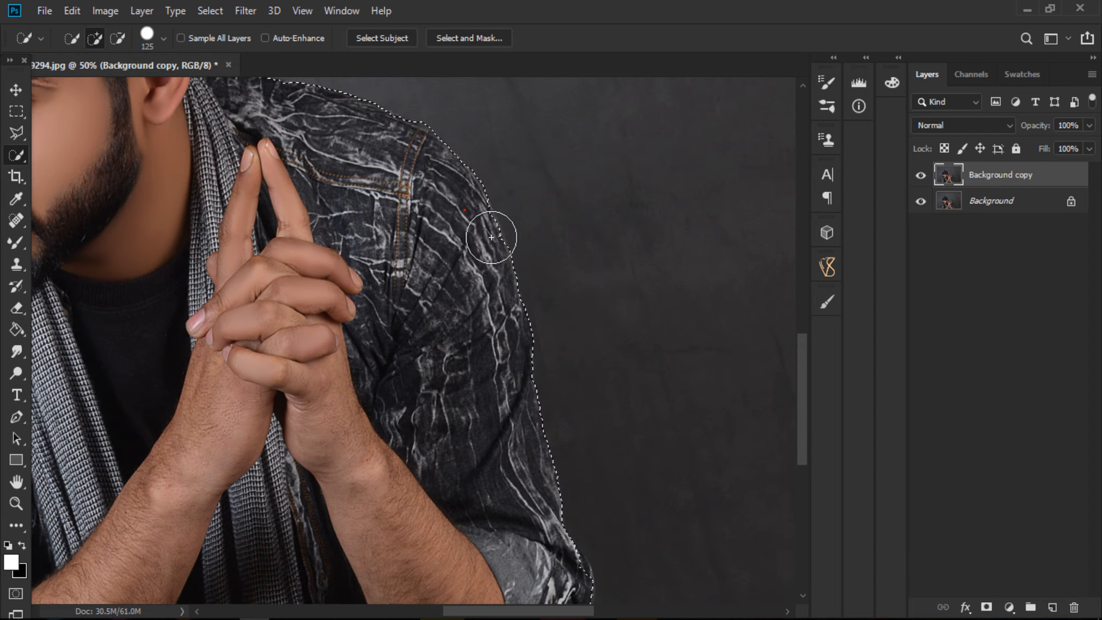
pyautogui.moveTo(483, 509); pyautogui.dragTo(438, 324)
pyautogui.click(539, 415)
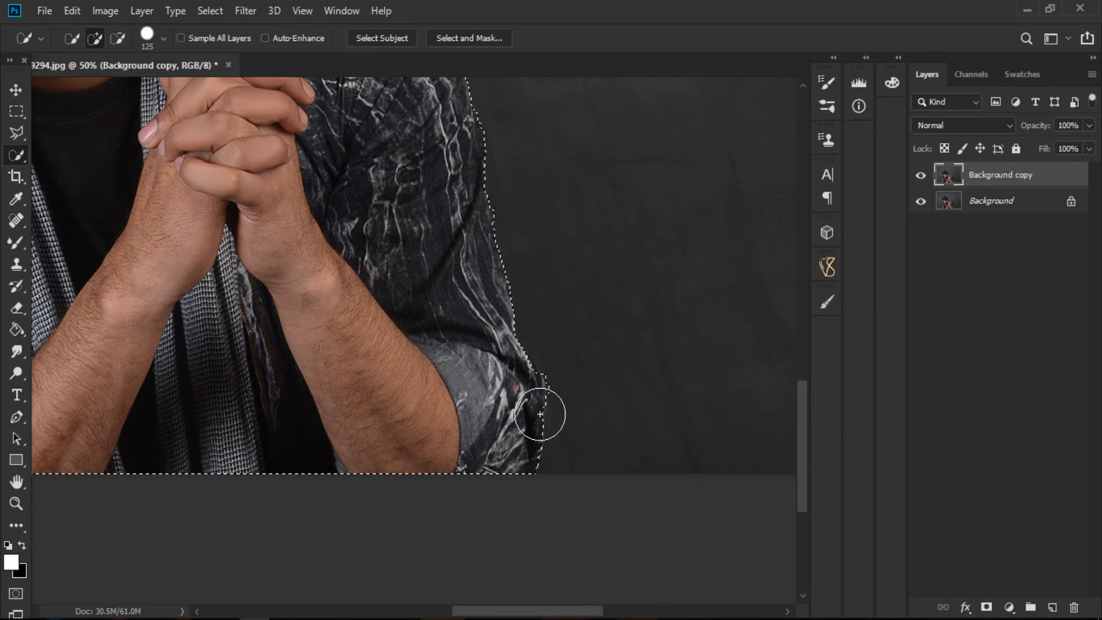
# Check the selection outline around the hat, face and jacket shoulders
pyautogui.moveTo(279, 292); pyautogui.dragTo(441, 496)
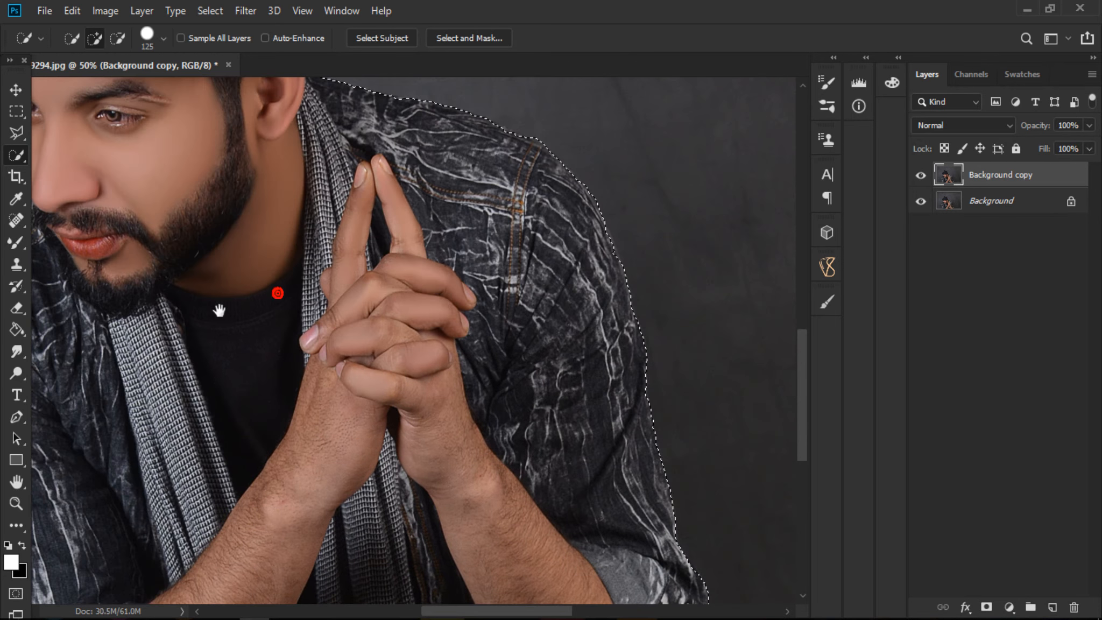
pyautogui.moveTo(232, 327); pyautogui.dragTo(396, 457)
pyautogui.moveTo(291, 212)
pyautogui.mouseDown()
pyautogui.moveTo(399, 382)
pyautogui.moveTo(395, 417)
pyautogui.mouseUp()
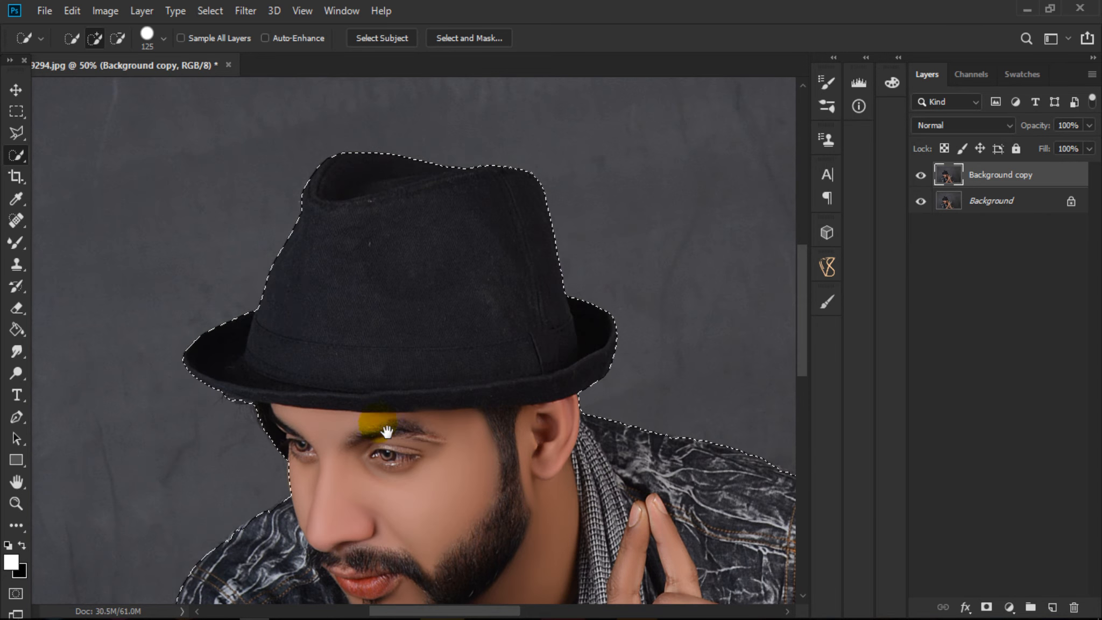
pyautogui.moveTo(388, 432); pyautogui.dragTo(433, 66)
pyautogui.moveTo(421, 381); pyautogui.dragTo(301, 187)
pyautogui.moveTo(475, 217); pyautogui.dragTo(475, 550)
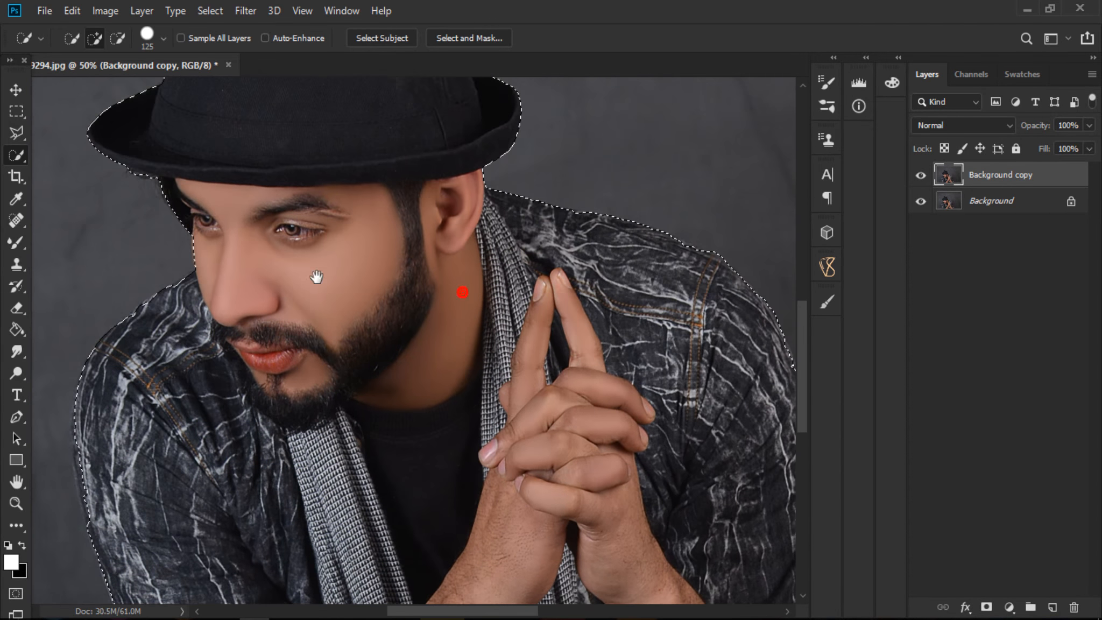
pyautogui.moveTo(306, 87); pyautogui.dragTo(364, 327)
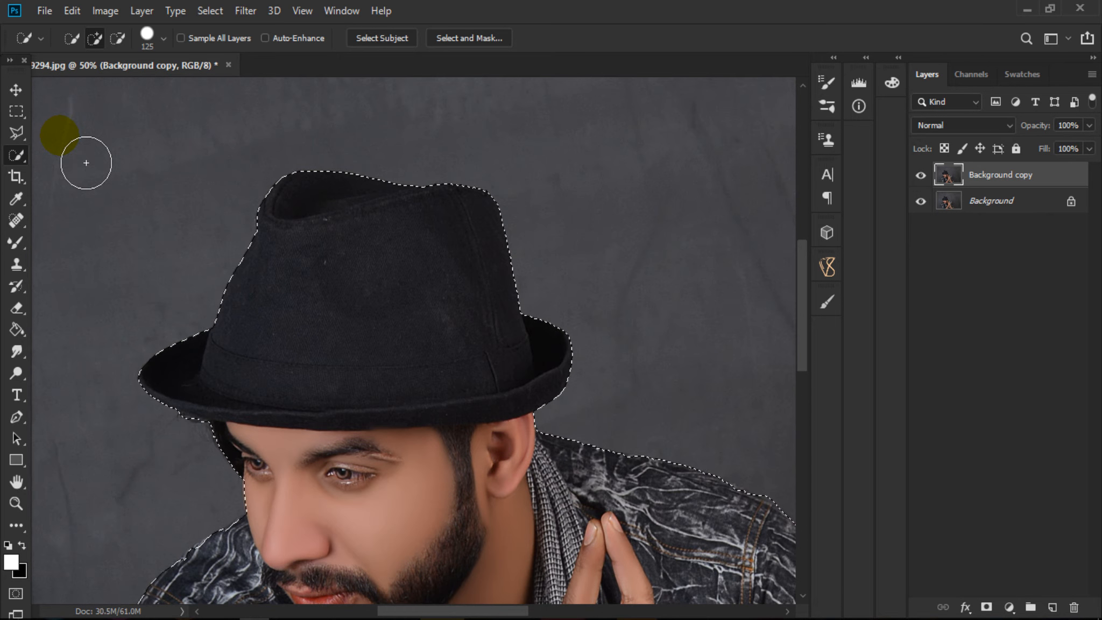
# Open the man's selection in Select and Mask and refine its edges beneath the hat brim and along the jacket with the Refine Edge Brush
pyautogui.click(446, 38)
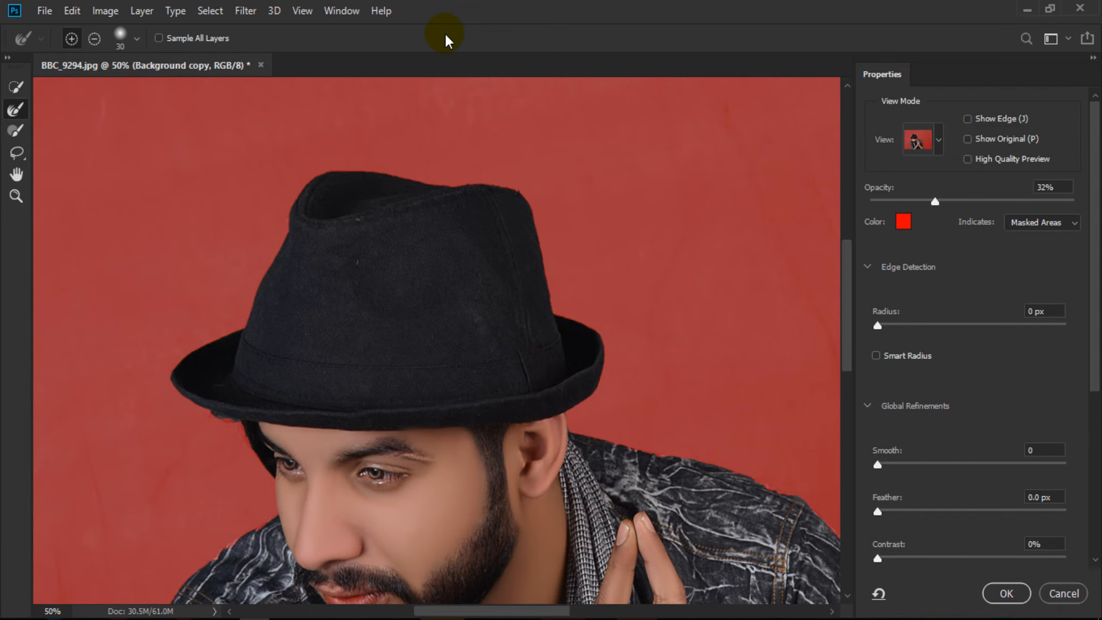
pyautogui.moveTo(376, 488); pyautogui.dragTo(411, 329)
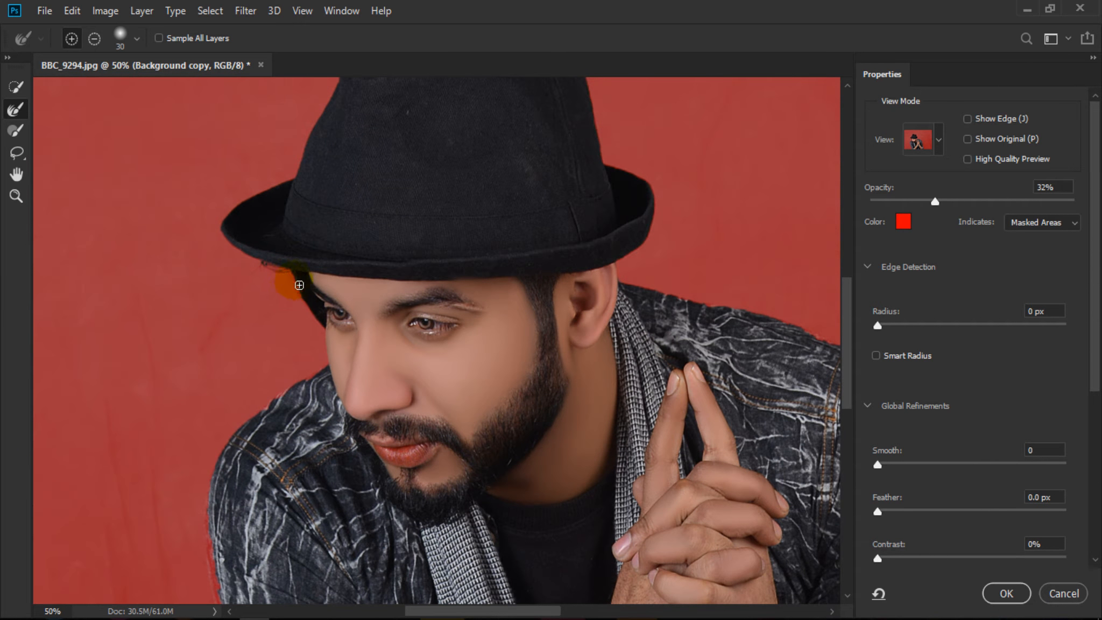
pyautogui.click(349, 410)
pyautogui.moveTo(593, 389); pyautogui.dragTo(433, 200)
pyautogui.rightClick(435, 199)
pyautogui.click(751, 299)
pyautogui.moveTo(754, 393); pyautogui.dragTo(672, 374)
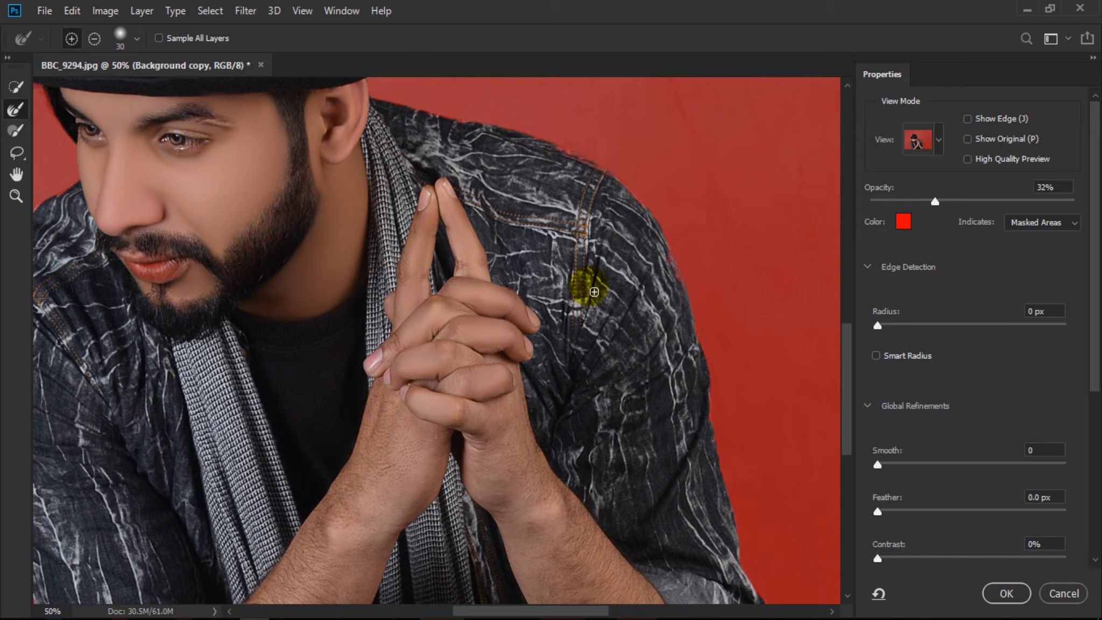
pyautogui.moveTo(598, 401); pyautogui.dragTo(592, 154)
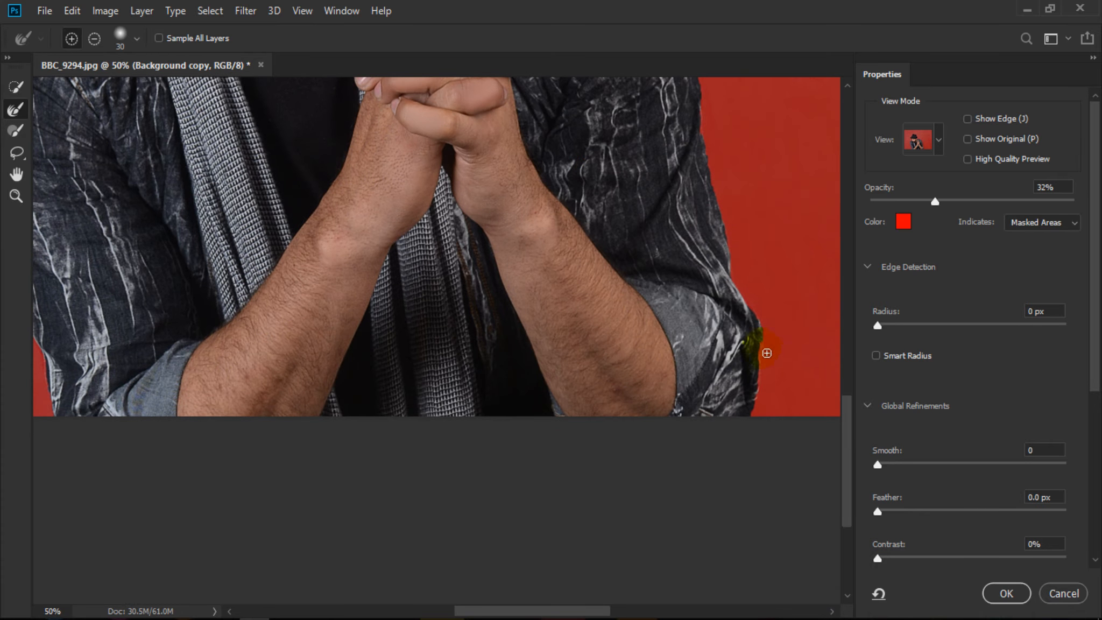
# Refine the edges of the sleeve and shoulder on the face side with the Refine Edge Brush
pyautogui.moveTo(213, 303); pyautogui.dragTo(411, 309)
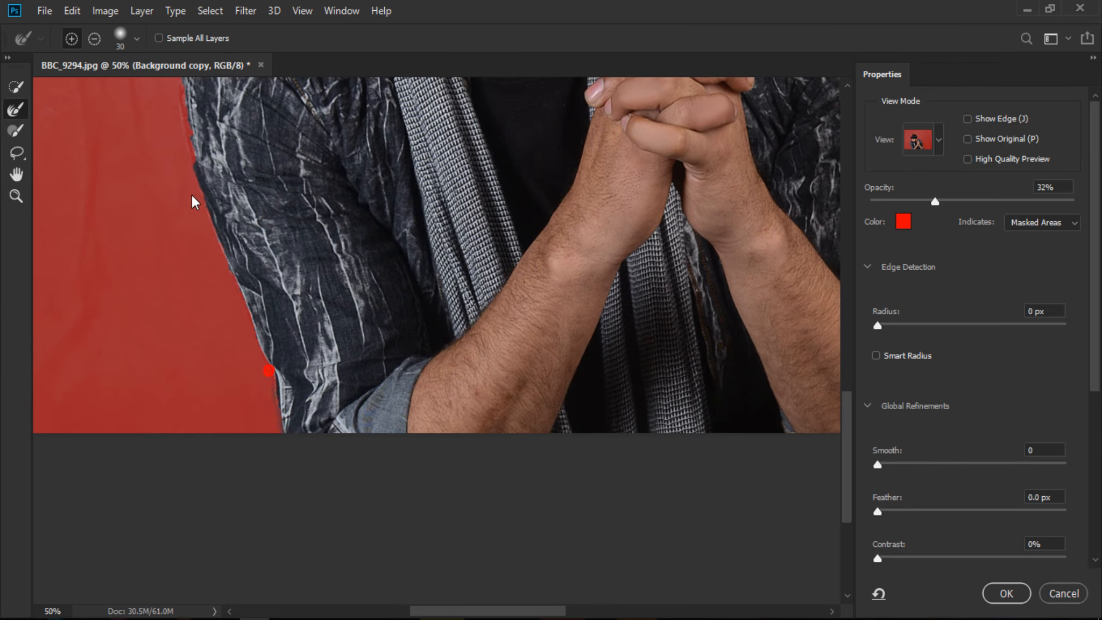
pyautogui.moveTo(276, 180); pyautogui.dragTo(281, 363)
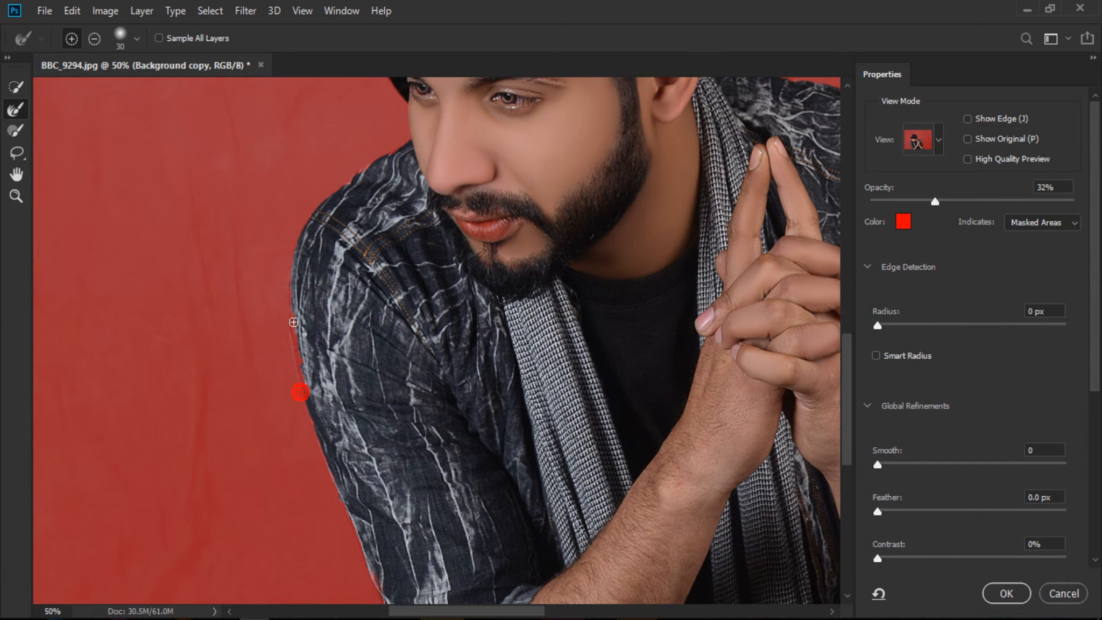
pyautogui.moveTo(294, 322)
pyautogui.mouseDown()
pyautogui.moveTo(308, 389)
pyautogui.moveTo(294, 305)
pyautogui.mouseUp()
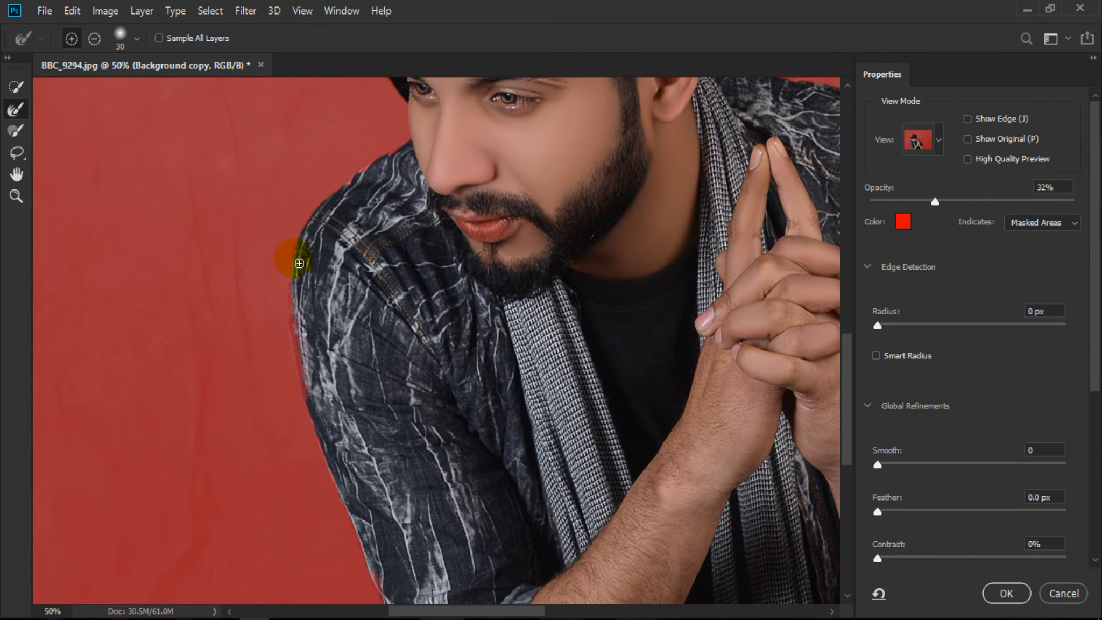
pyautogui.moveTo(425, 245); pyautogui.dragTo(374, 443)
pyautogui.moveTo(439, 303); pyautogui.dragTo(414, 369)
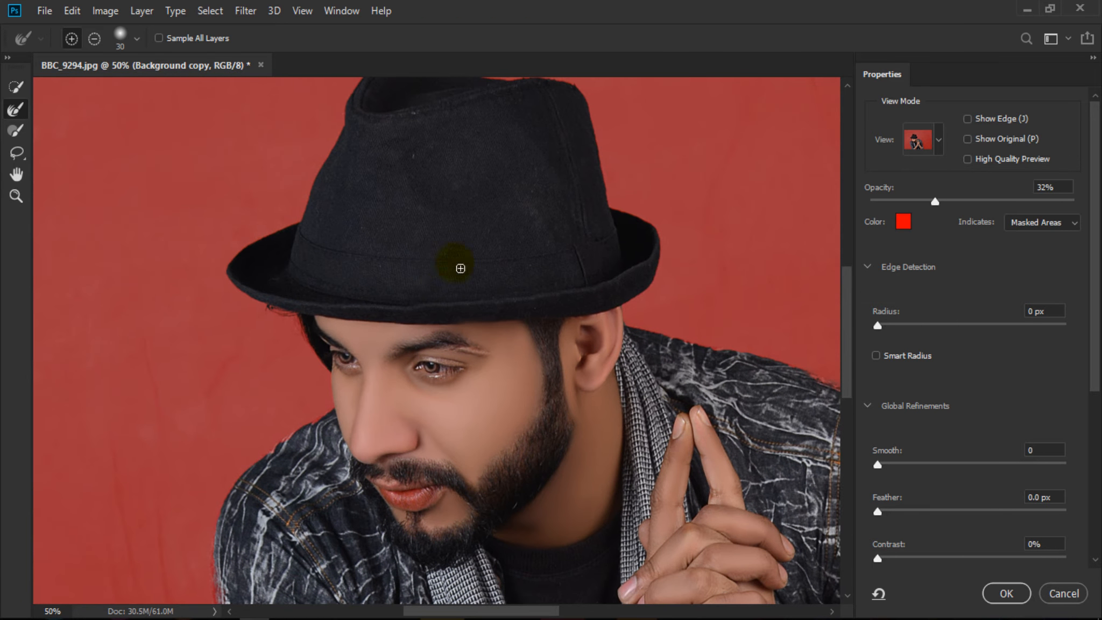
pyautogui.moveTo(482, 194); pyautogui.dragTo(379, 305)
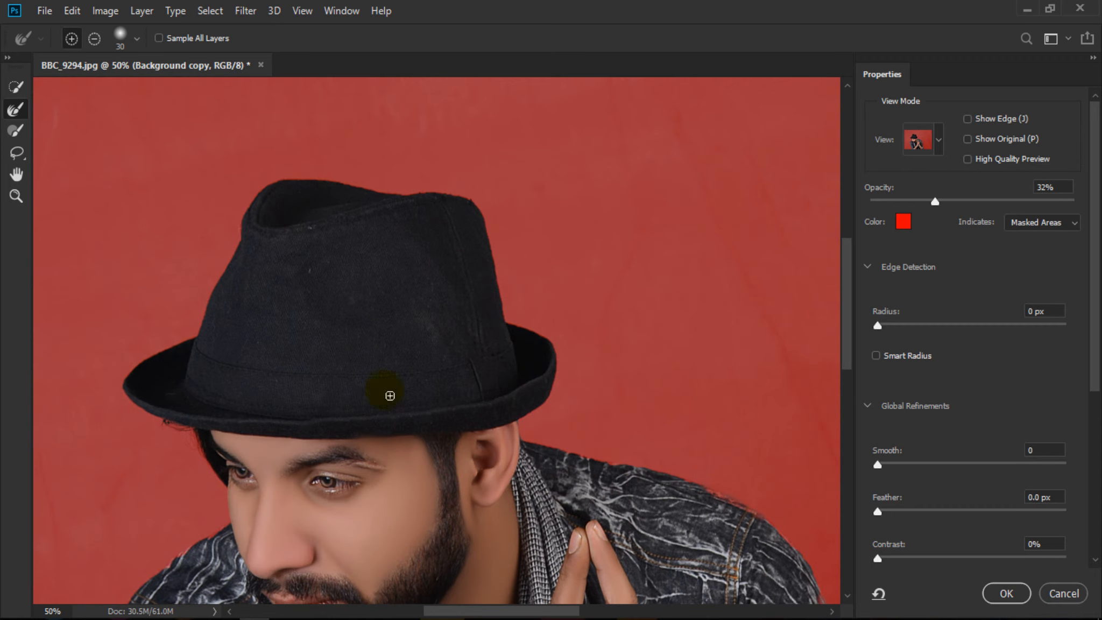
# Set Smooth to 5, raise Contrast slightly, and apply the refined selection
pyautogui.moveTo(878, 466); pyautogui.dragTo(887, 464)
pyautogui.moveTo(877, 558); pyautogui.dragTo(886, 559)
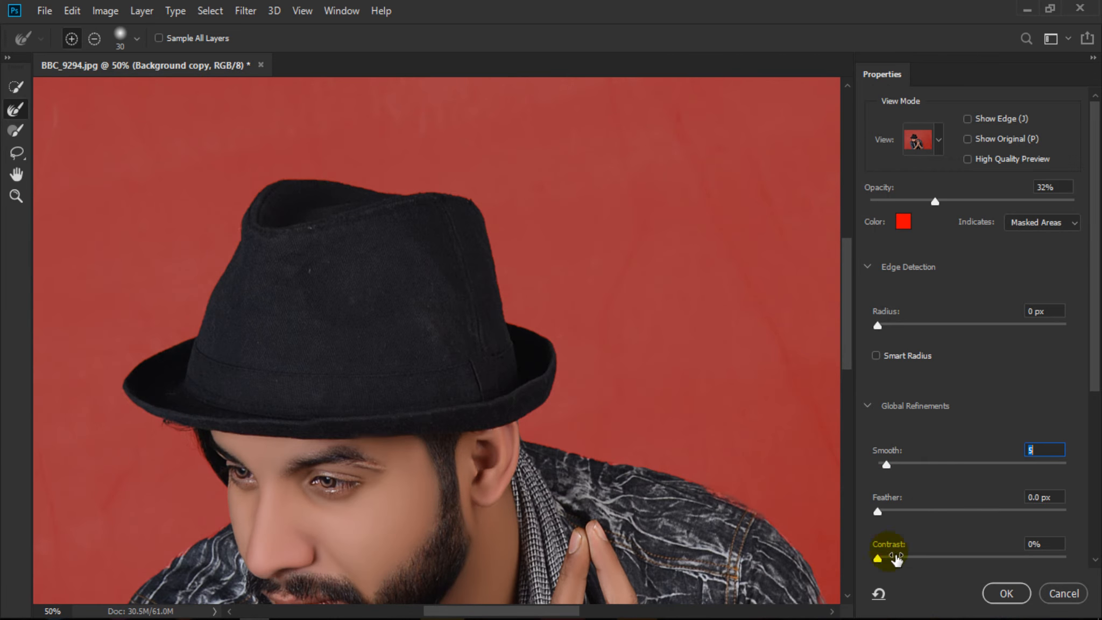
pyautogui.click(982, 592)
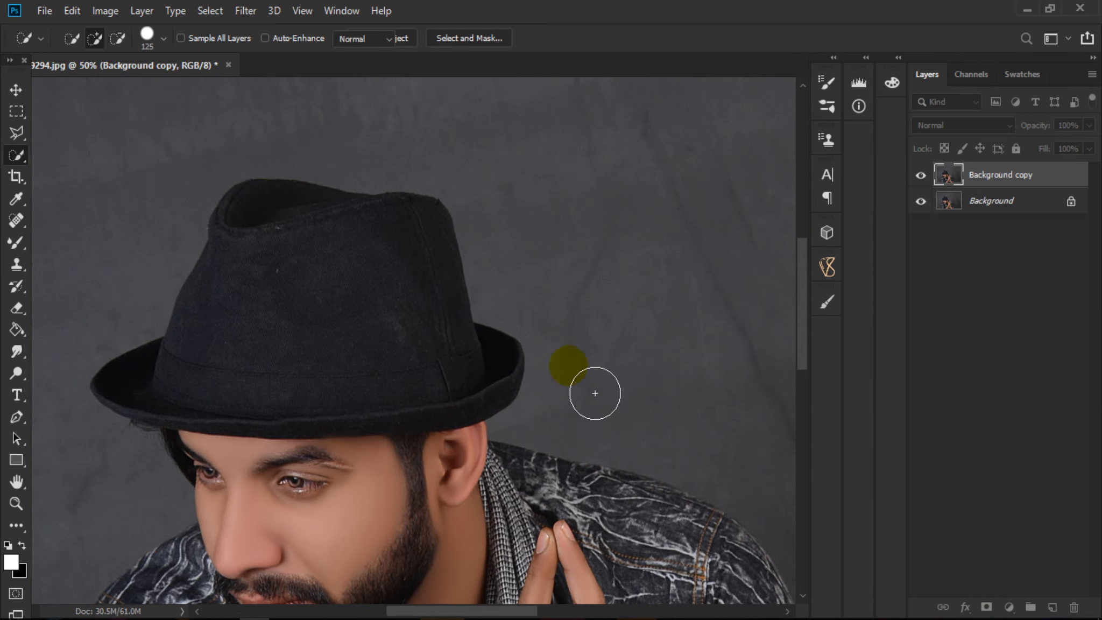
# Copy the selected man from the Background copy layer onto a new layer
pyautogui.scroll(-2, 470, 302)
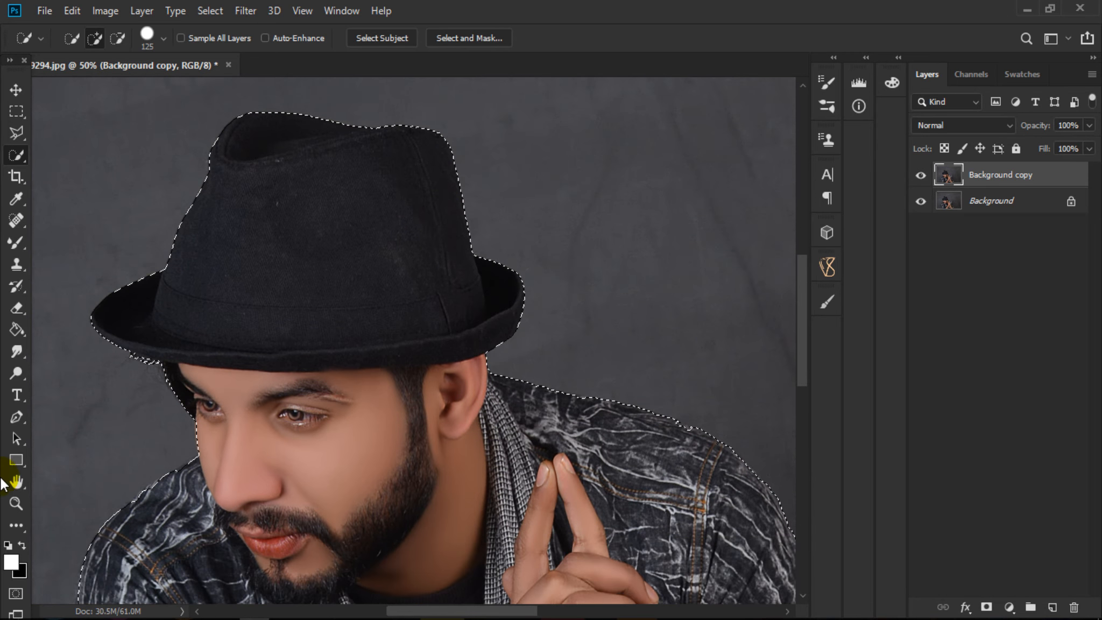
pyautogui.click(16, 504)
pyautogui.rightClick(404, 336)
pyautogui.click(405, 337)
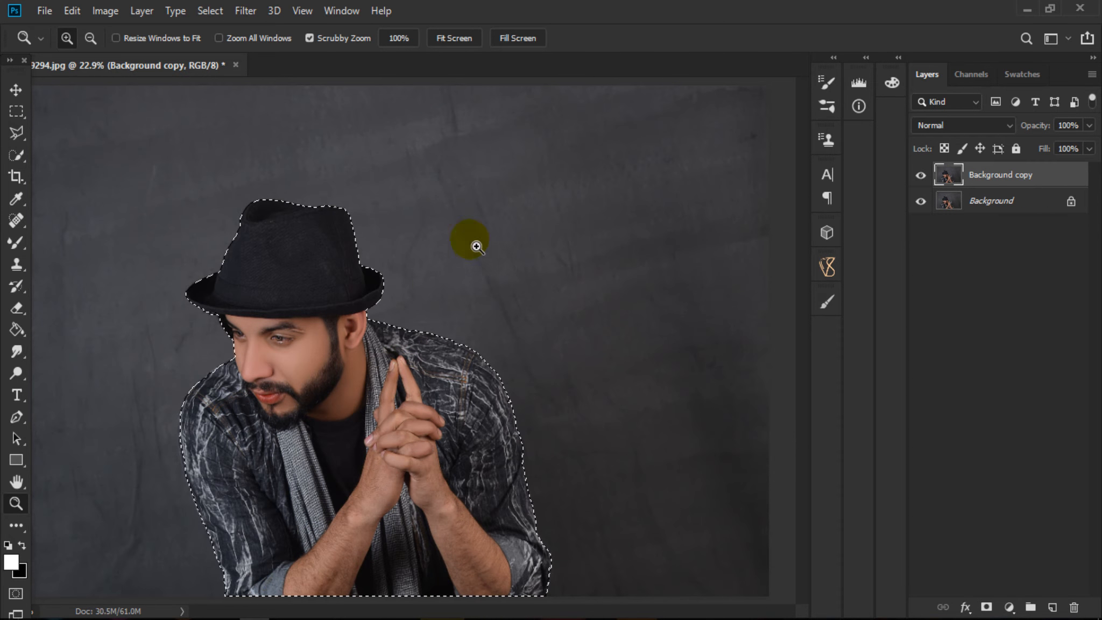
pyautogui.click(16, 155)
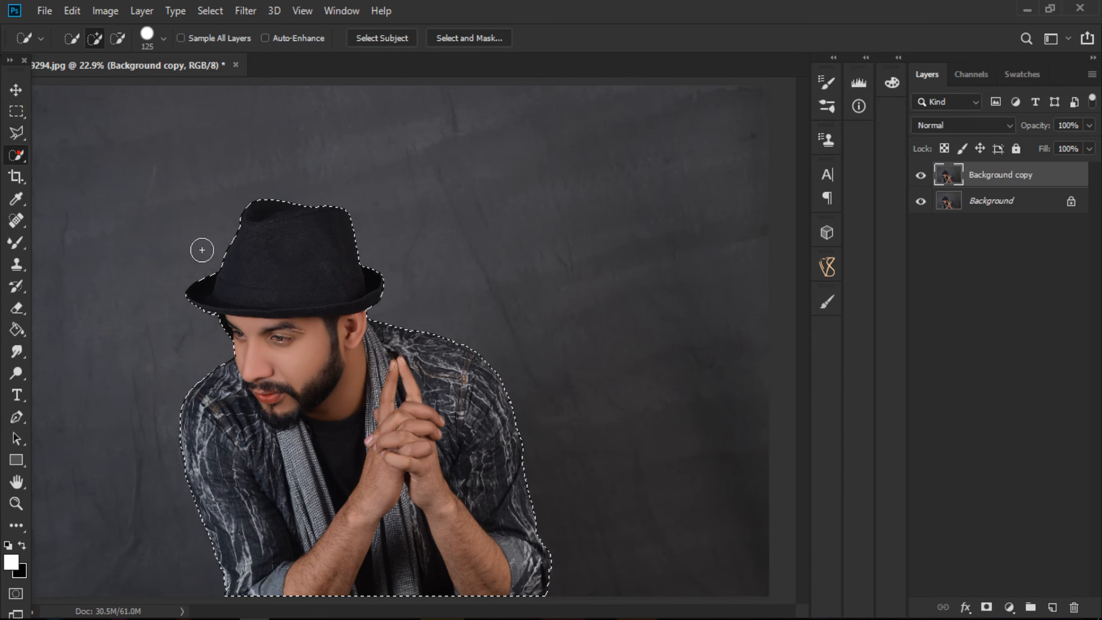
pyautogui.rightClick(317, 282)
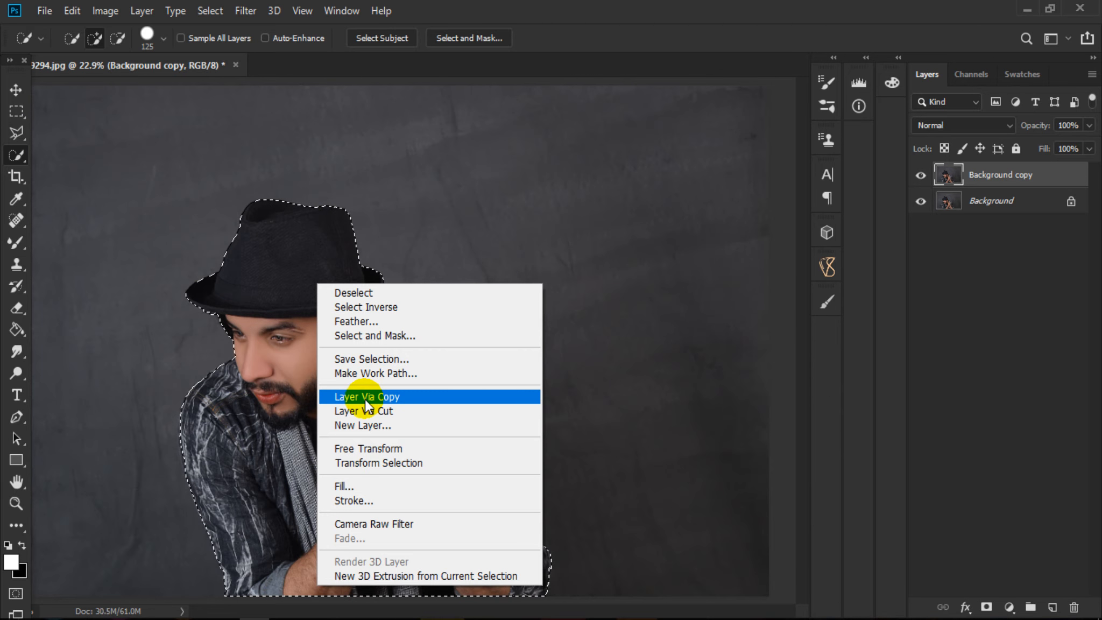
pyautogui.click(698, 11)
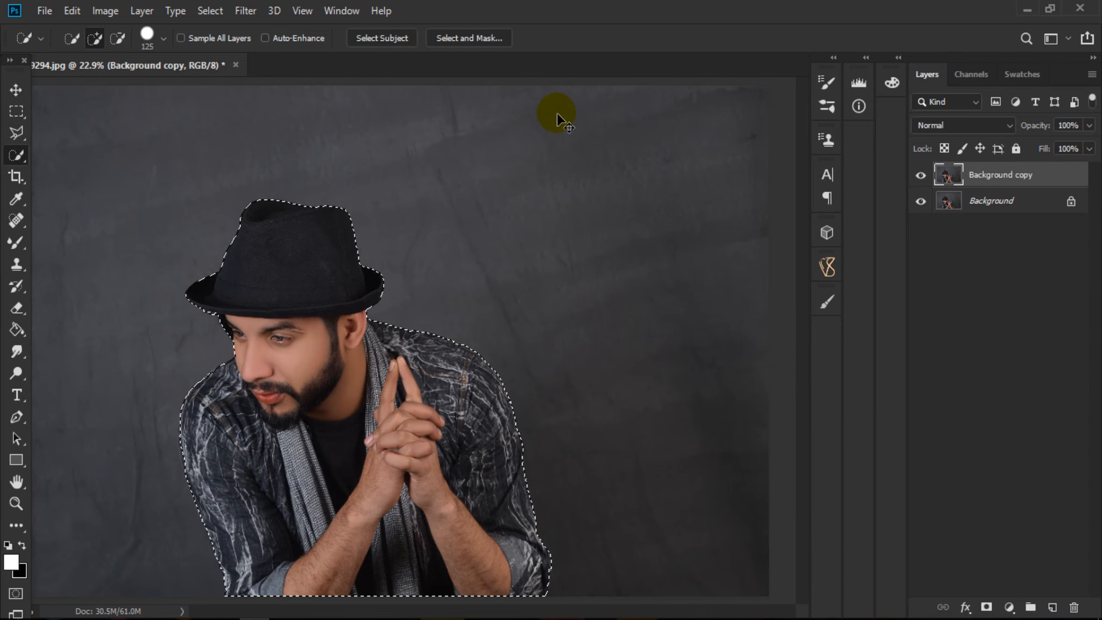
pyautogui.hotkey('ctrl', 'j')
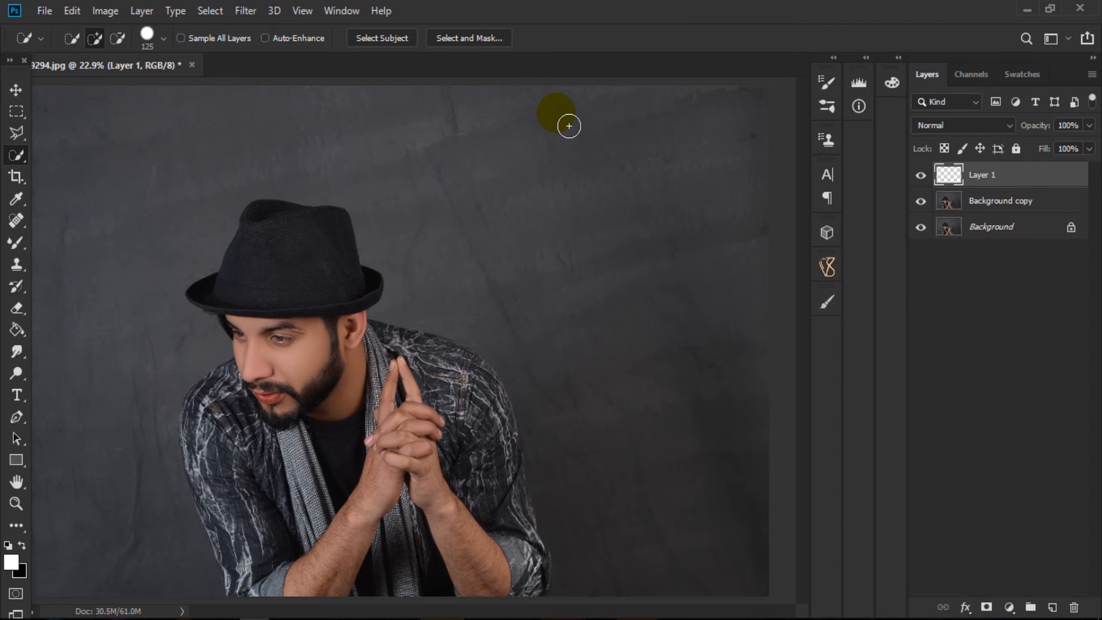
# Check the man's cutout alone by hiding the Background and Background copy layers and showing them again
pyautogui.click(921, 227)
pyautogui.click(921, 227)
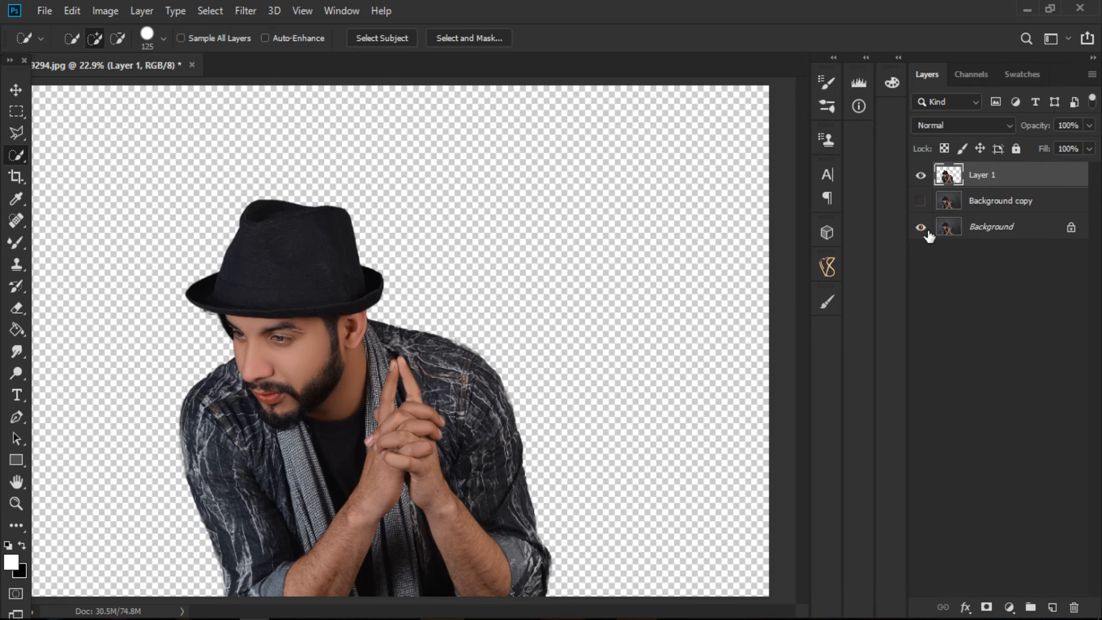
pyautogui.click(921, 201)
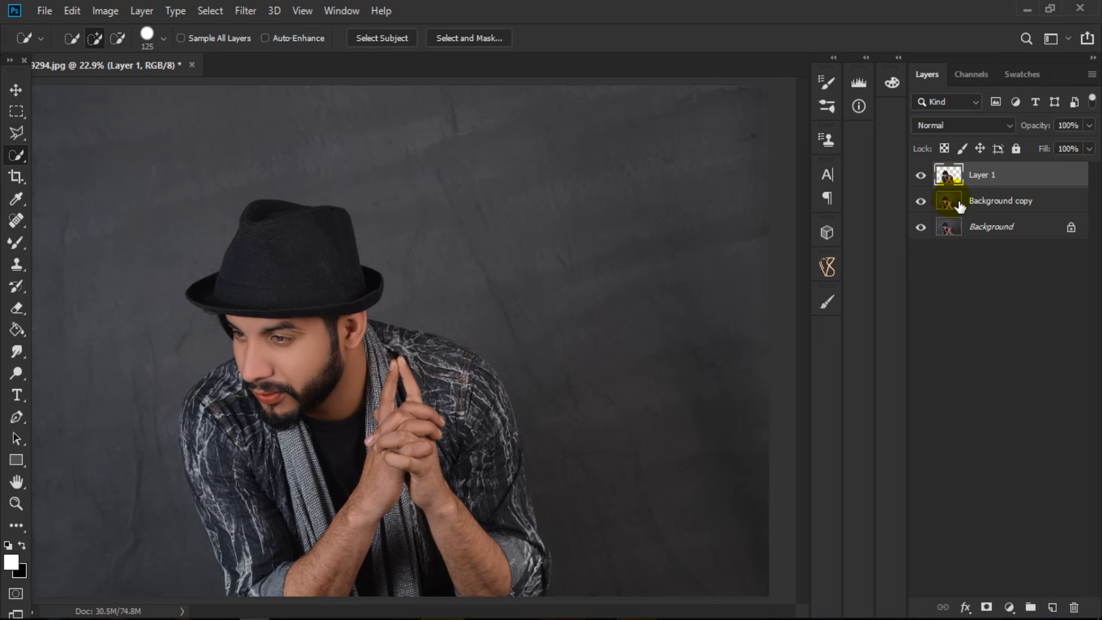
# Load Layer 1's outline as an inverted selection and copy the surrounding backdrop from Background copy onto a new layer
pyautogui.keyDown('ctrl'); pyautogui.click(950, 177); pyautogui.keyUp('ctrl')
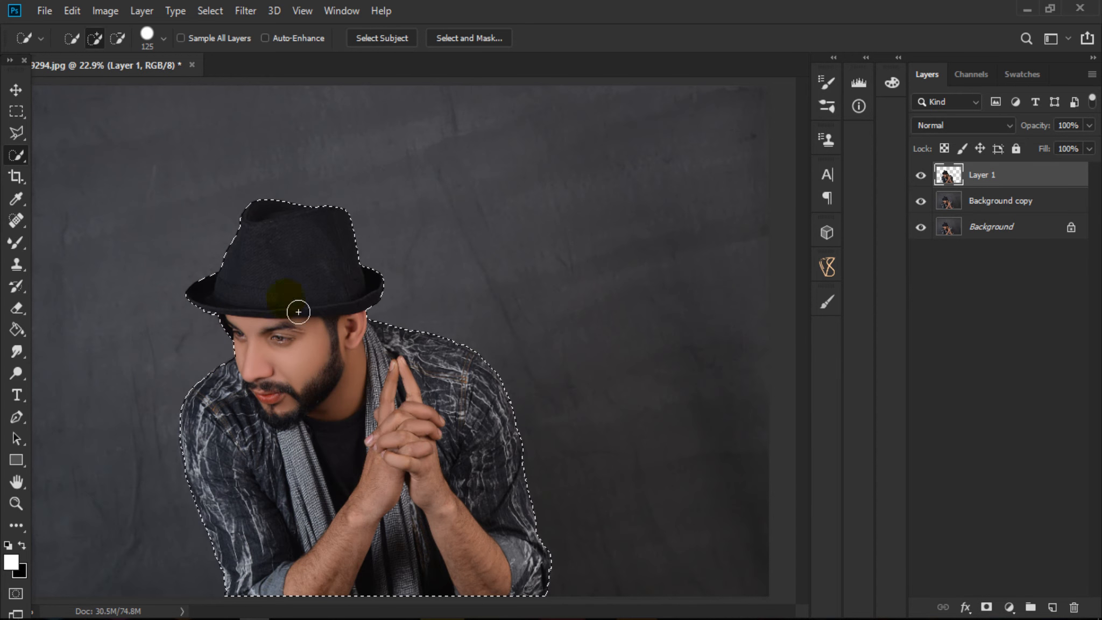
pyautogui.click(16, 504)
pyautogui.moveTo(286, 456); pyautogui.dragTo(276, 443)
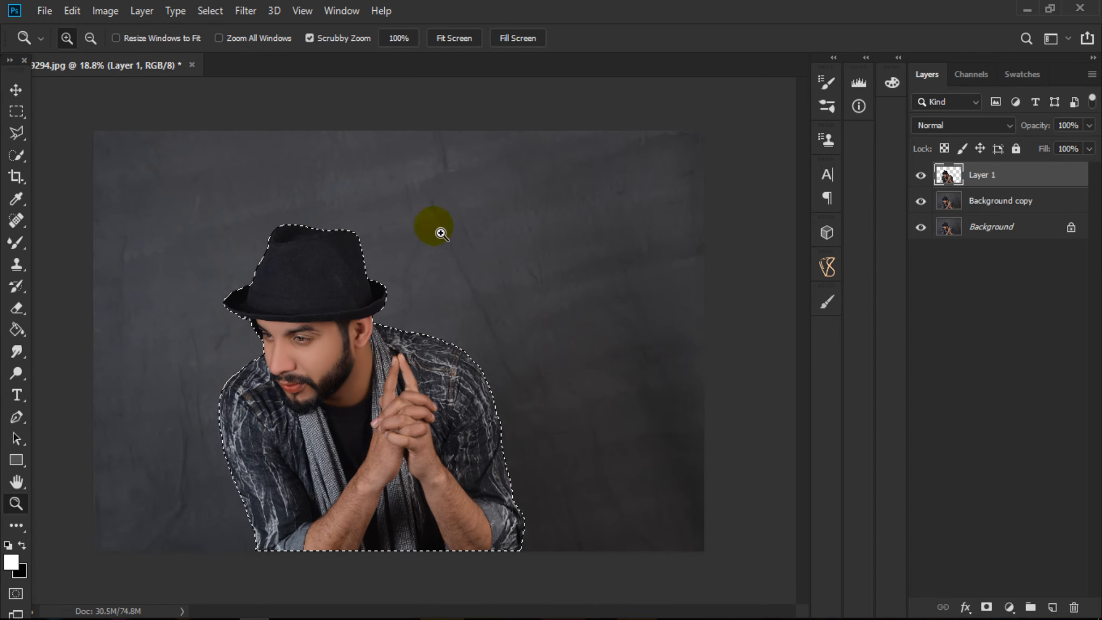
pyautogui.click(207, 13)
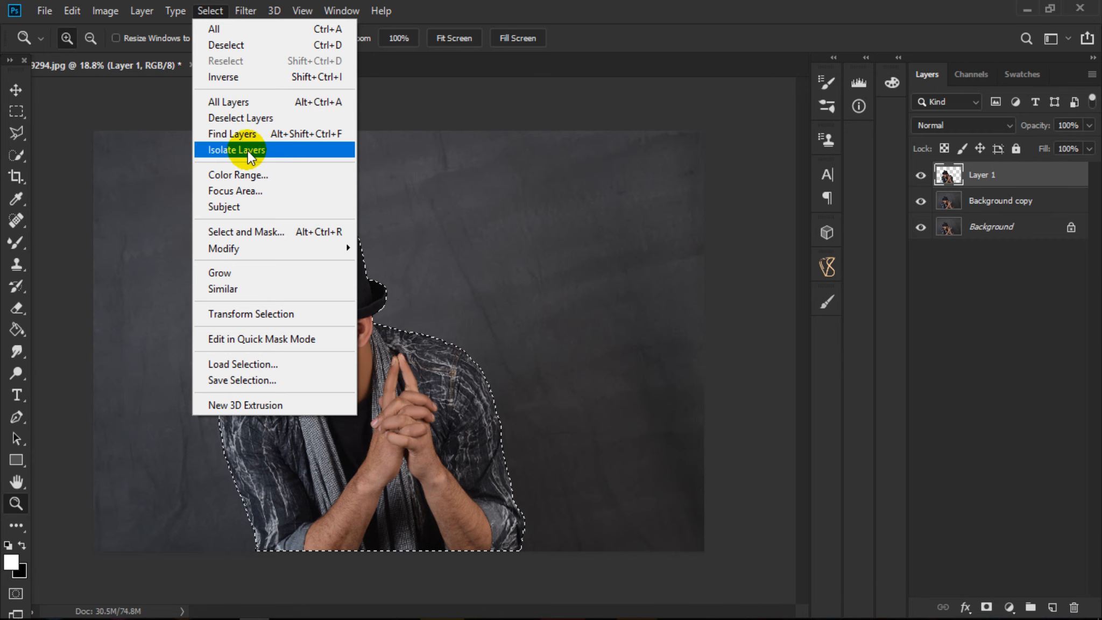
pyautogui.click(233, 78)
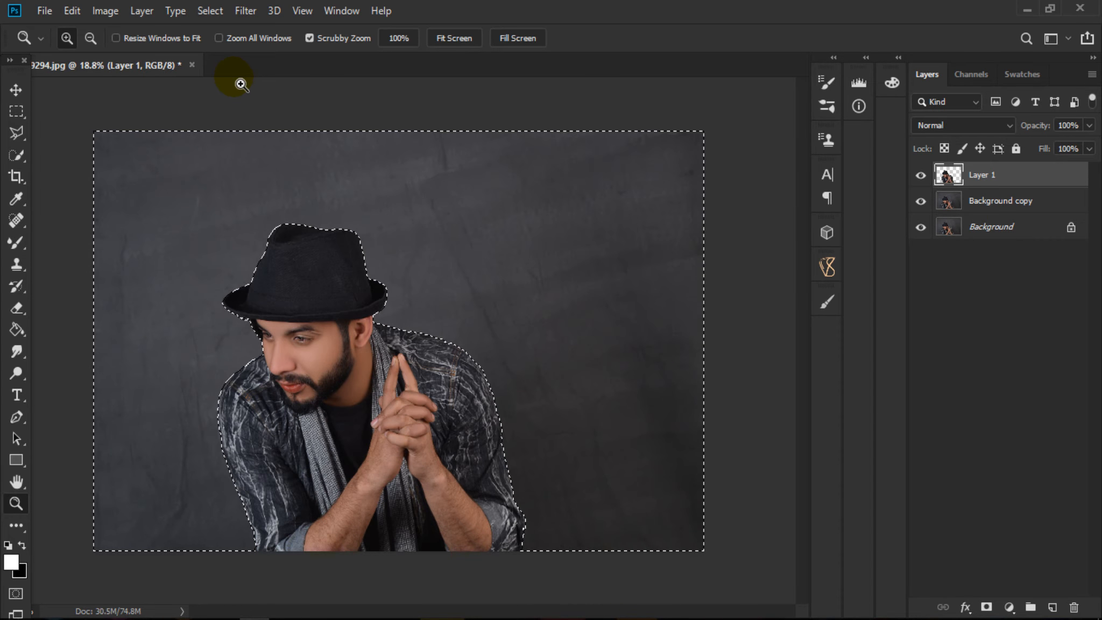
pyautogui.click(962, 214)
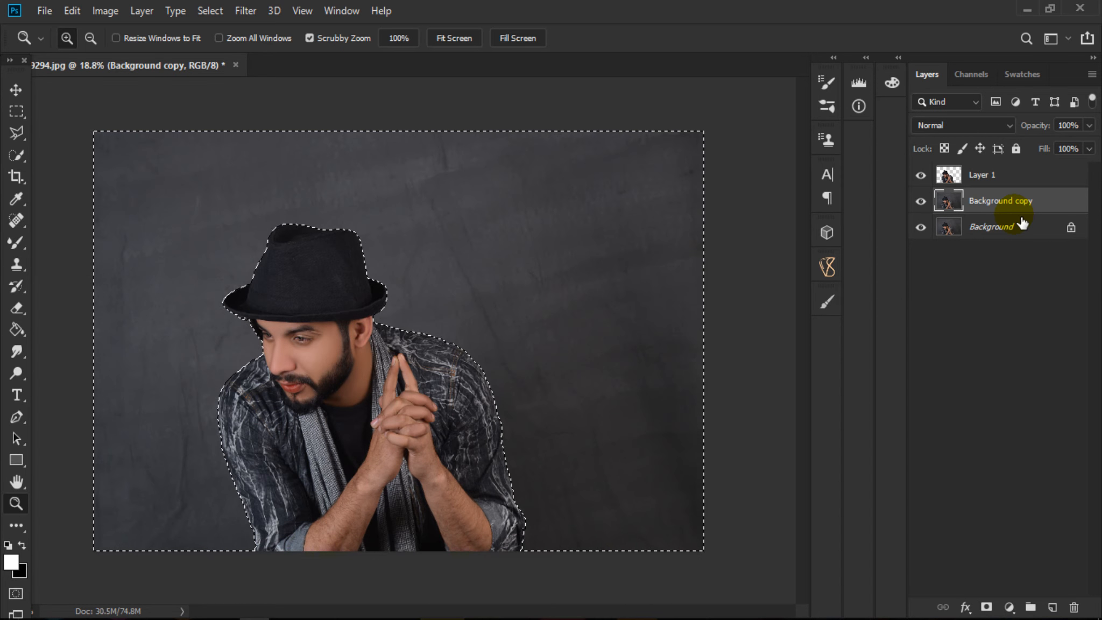
pyautogui.hotkey('ctrl', 'j')
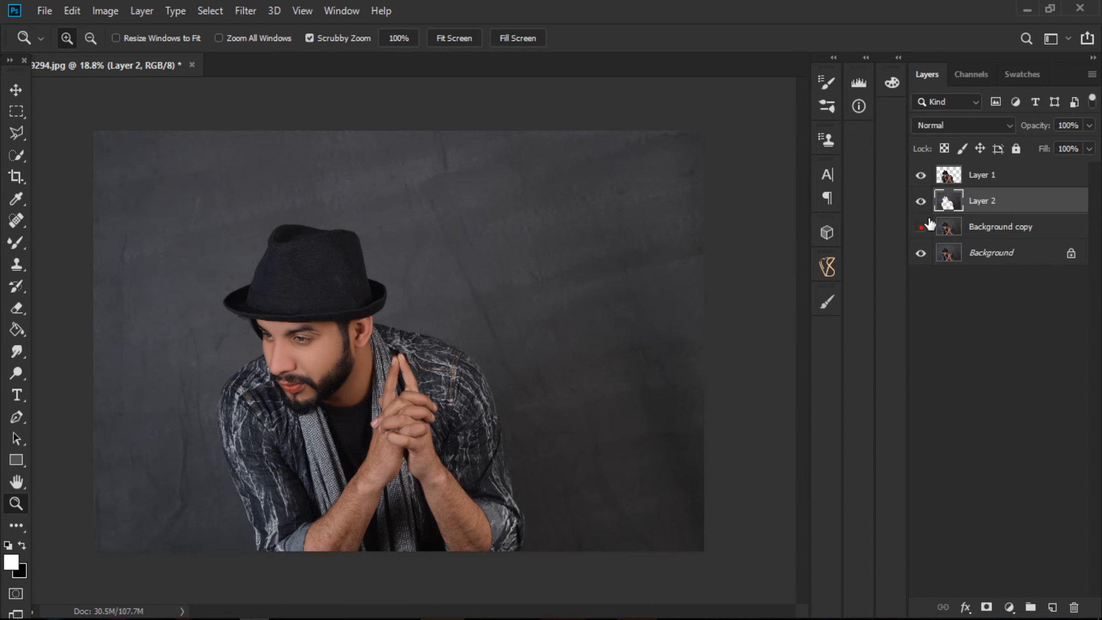
# Inspect the man and backdrop layers separately by toggling visibility, leaving only the original Background layer hidden
pyautogui.click(922, 253)
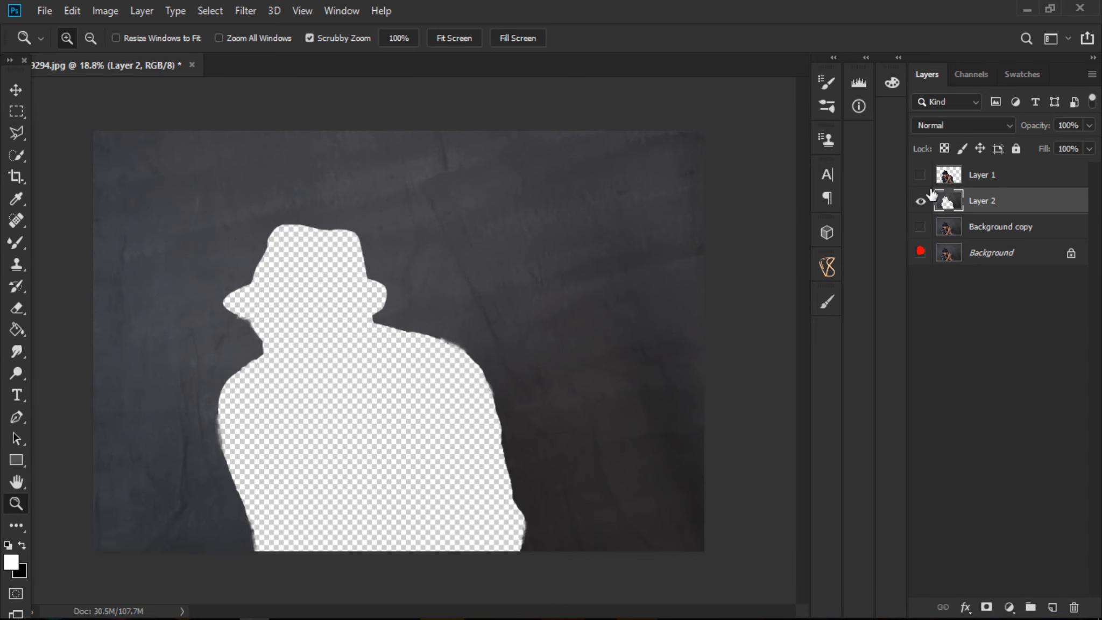
pyautogui.click(921, 201)
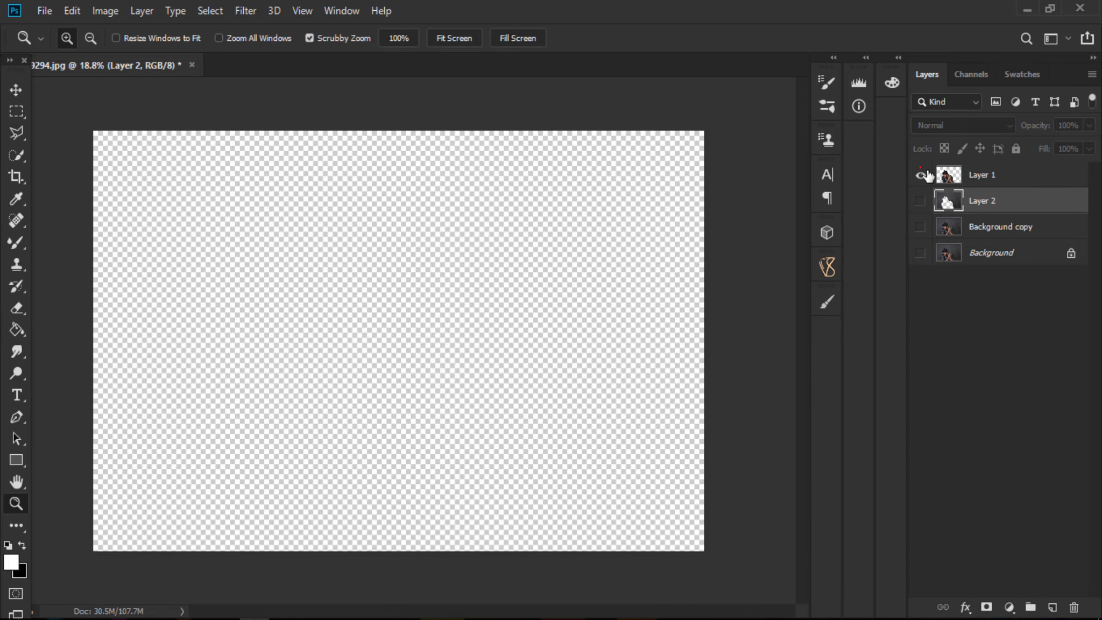
pyautogui.click(921, 174)
pyautogui.click(921, 202)
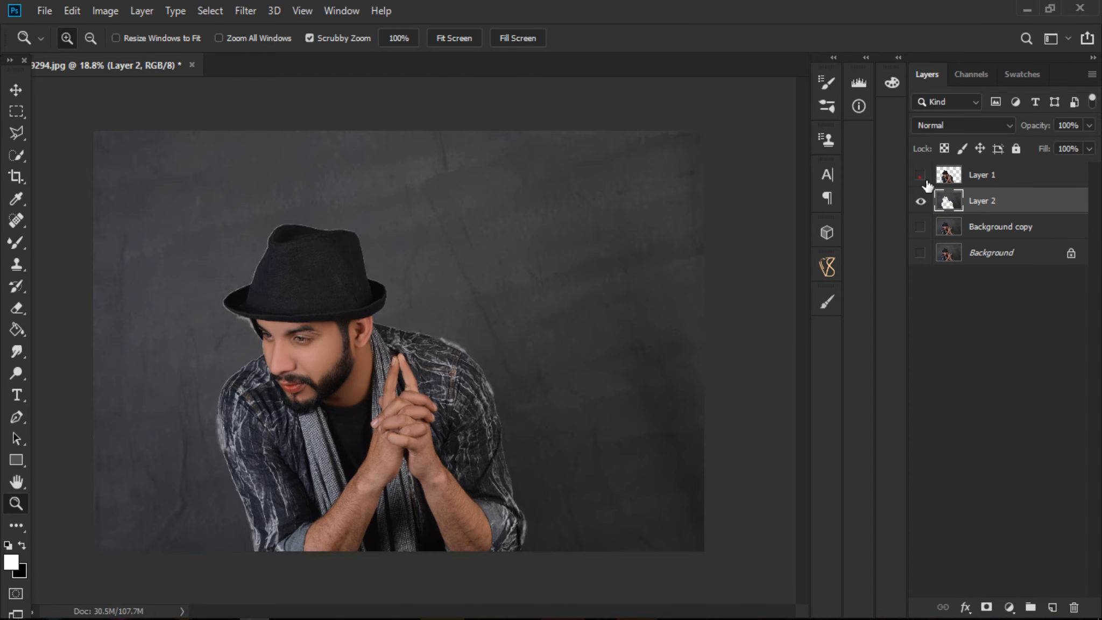
pyautogui.click(921, 174)
pyautogui.click(921, 174)
pyautogui.click(921, 229)
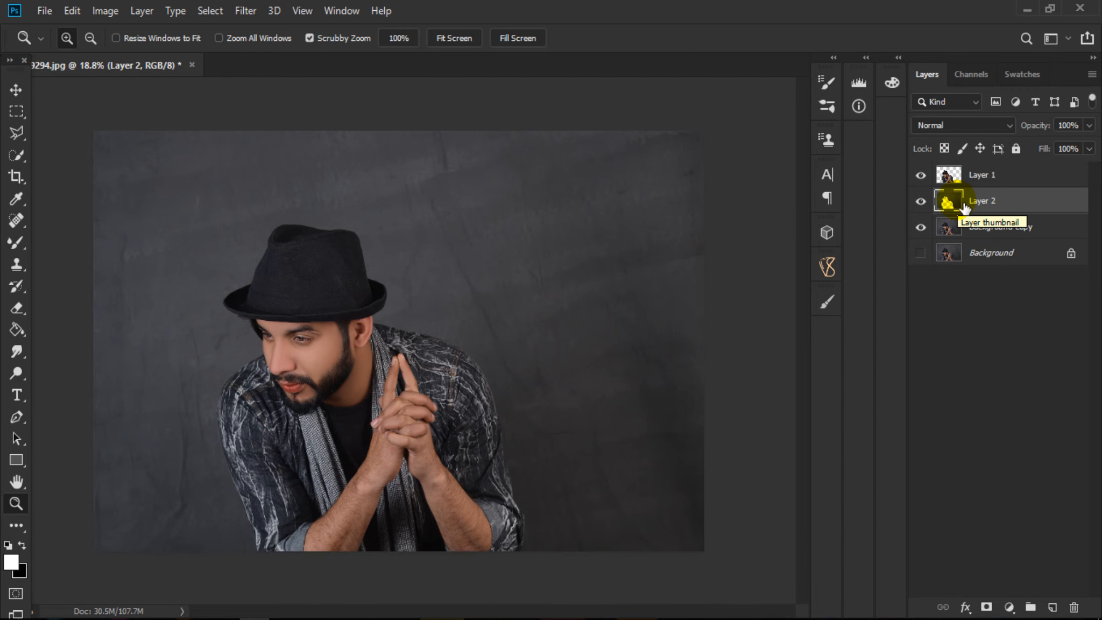
# Apply a Gaussian Blur with a radius of 167.6 pixels to the backdrop on Layer 2
pyautogui.click(251, 14)
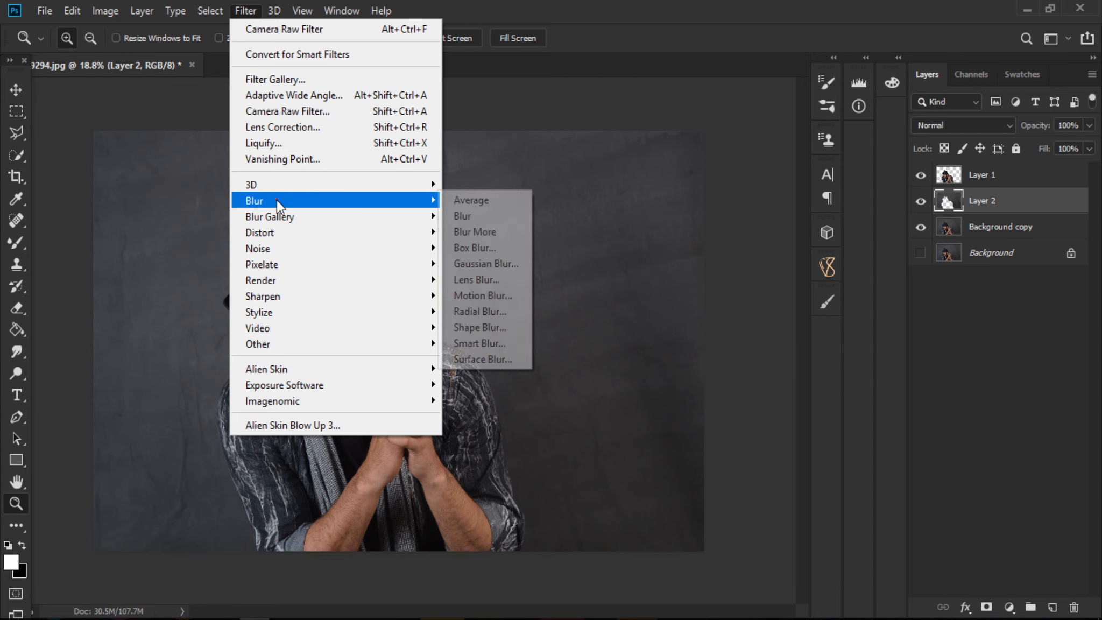
pyautogui.click(467, 263)
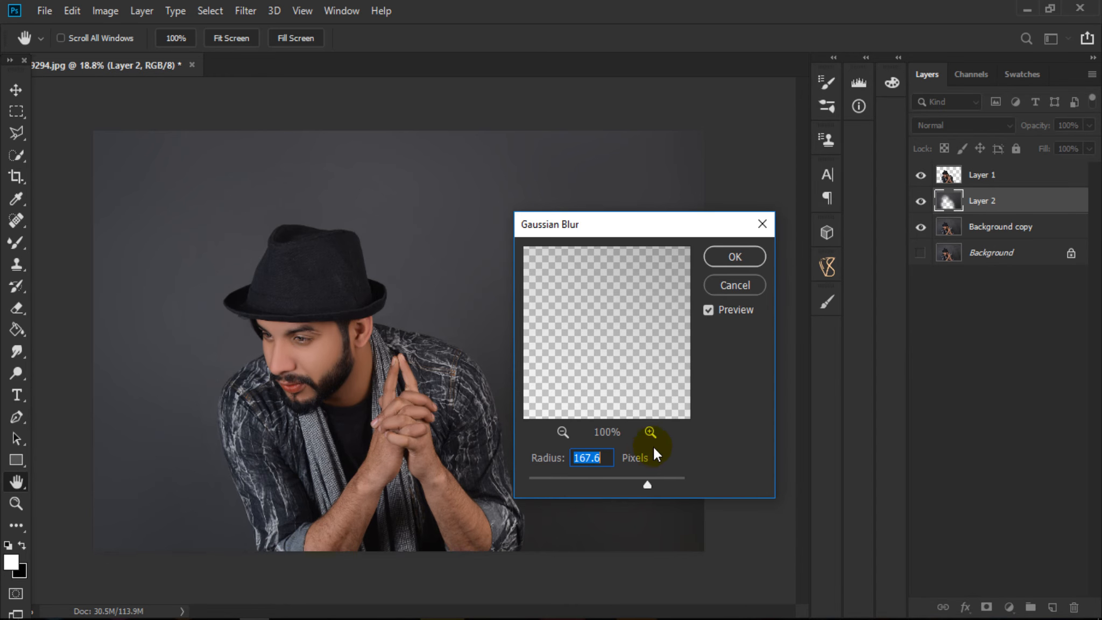
pyautogui.click(732, 256)
# Compare the man's backdrop with and without the blurred Layer 2, leaving that layer hidden
pyautogui.press('z')
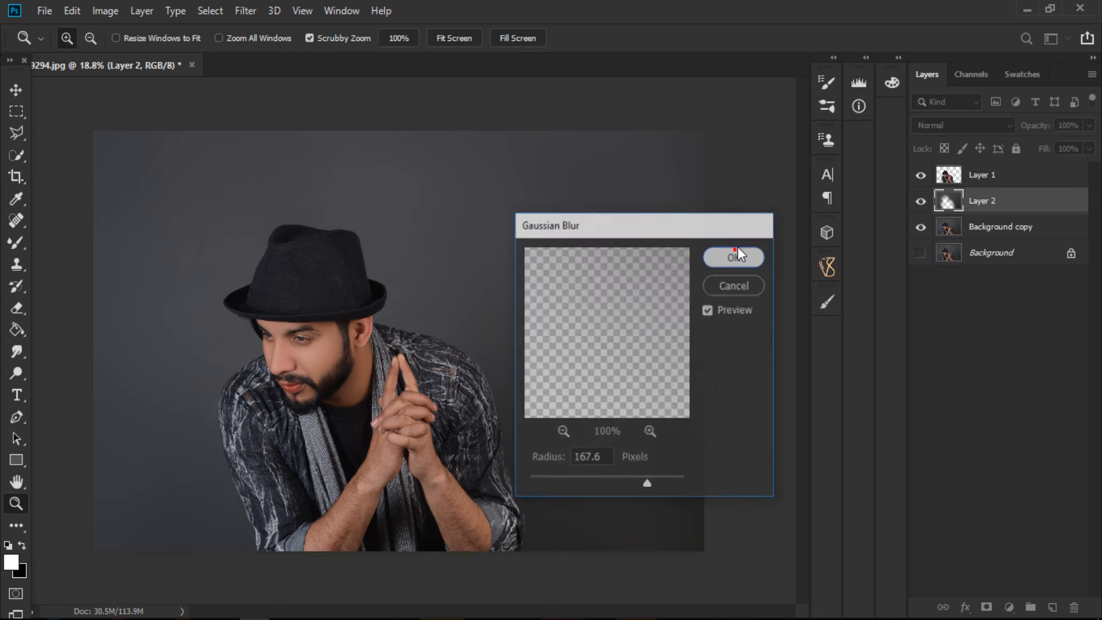
pyautogui.click(300, 324)
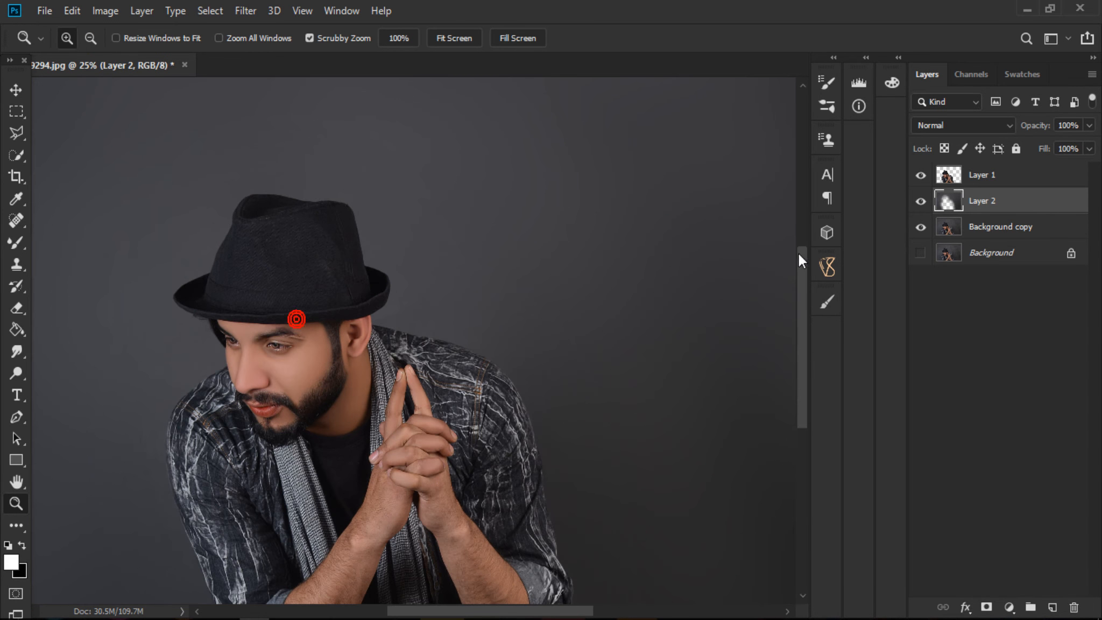
pyautogui.moveTo(560, 348); pyautogui.dragTo(525, 304)
pyautogui.click(922, 202)
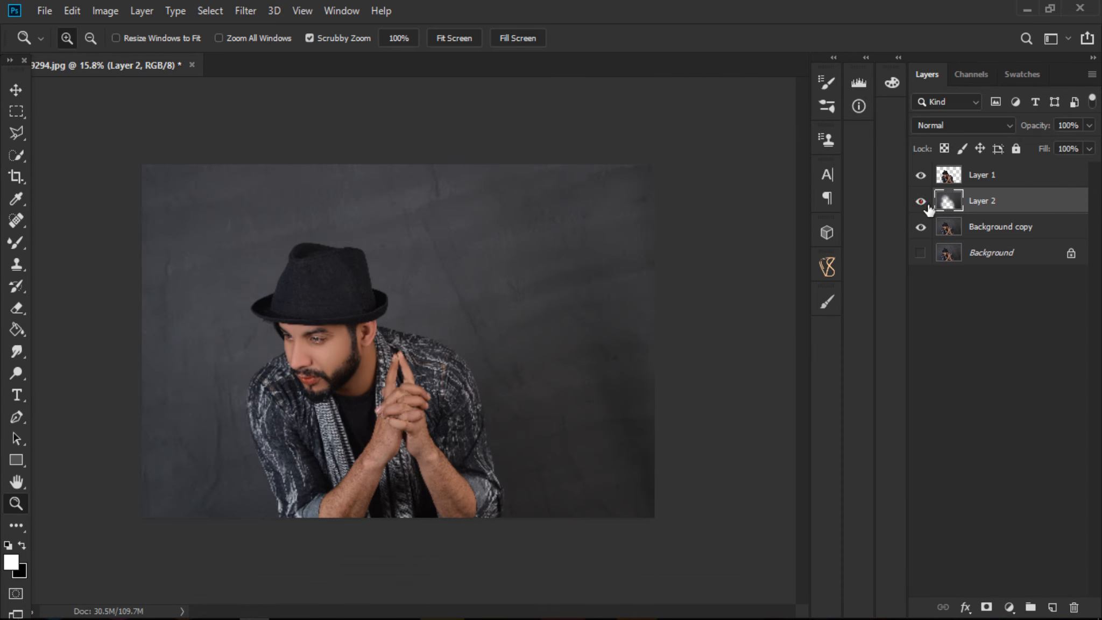
pyautogui.click(922, 202)
pyautogui.click(278, 369)
# Change the color of the empty workspace around the image to Light Gray
pyautogui.rightClick(725, 299)
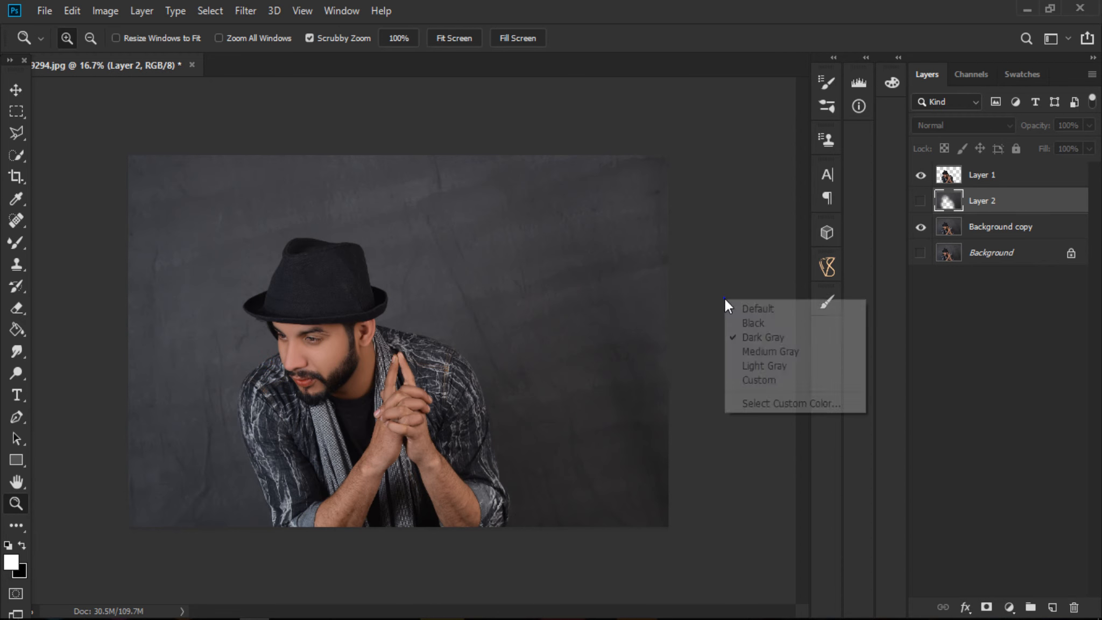
pyautogui.click(751, 354)
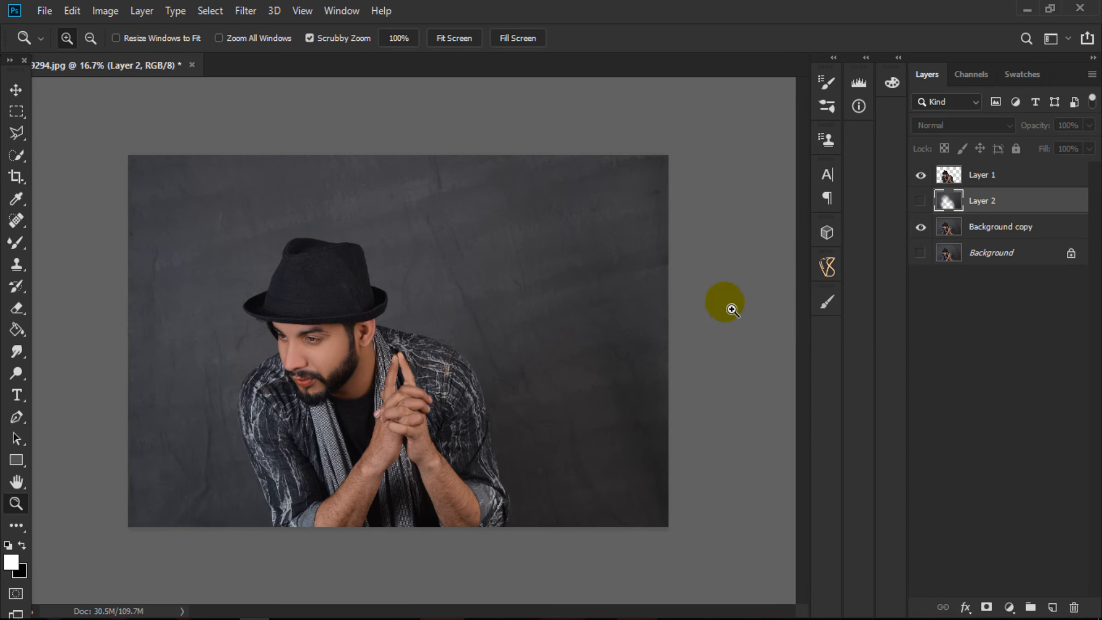
pyautogui.rightClick(728, 300)
pyautogui.click(755, 369)
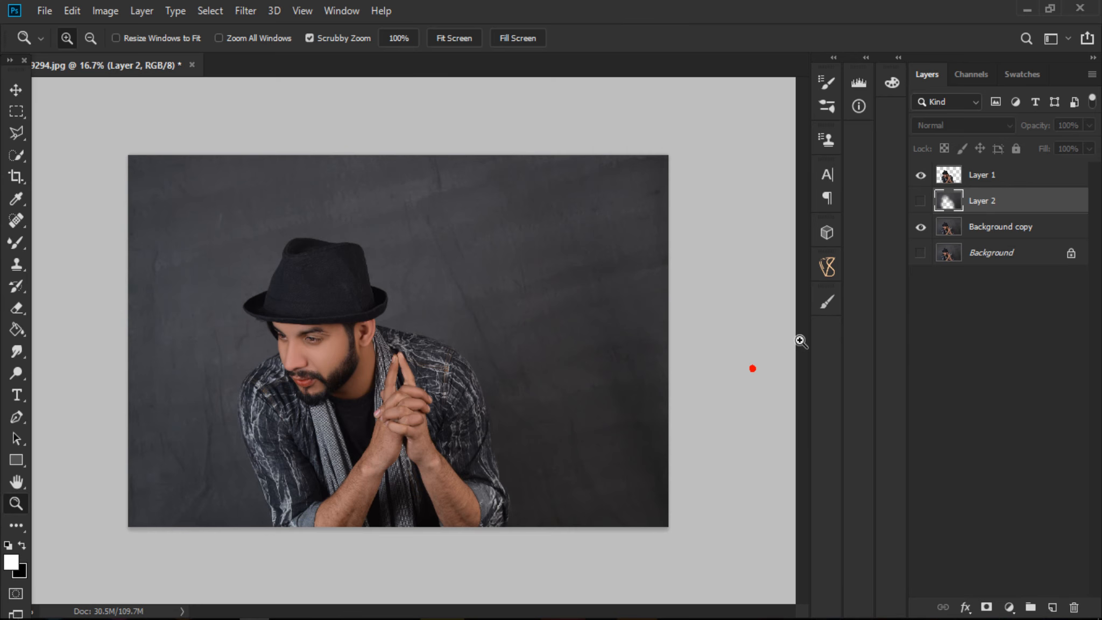
# Inspect the smoothed backdrop up close by toggling Layer 2's visibility, leaving the layer shown and the whole image in view
pyautogui.click(921, 200)
pyautogui.click(921, 201)
pyautogui.click(921, 201)
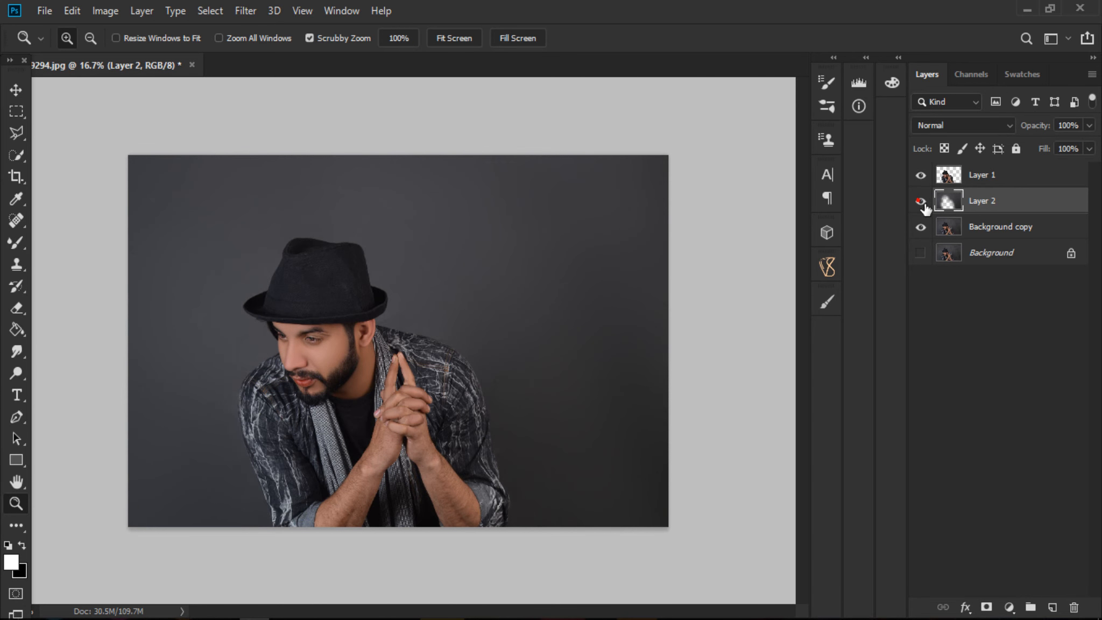
pyautogui.click(476, 259)
pyautogui.moveTo(613, 337); pyautogui.dragTo(592, 315)
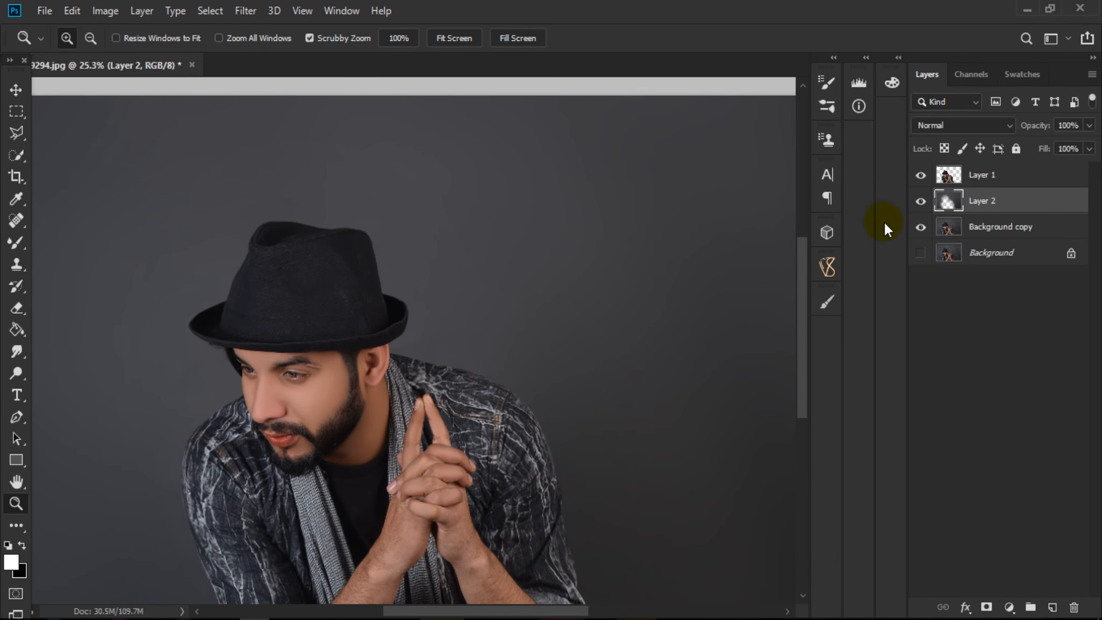
pyautogui.click(921, 200)
pyautogui.click(921, 201)
pyautogui.rightClick(455, 299)
pyautogui.click(492, 308)
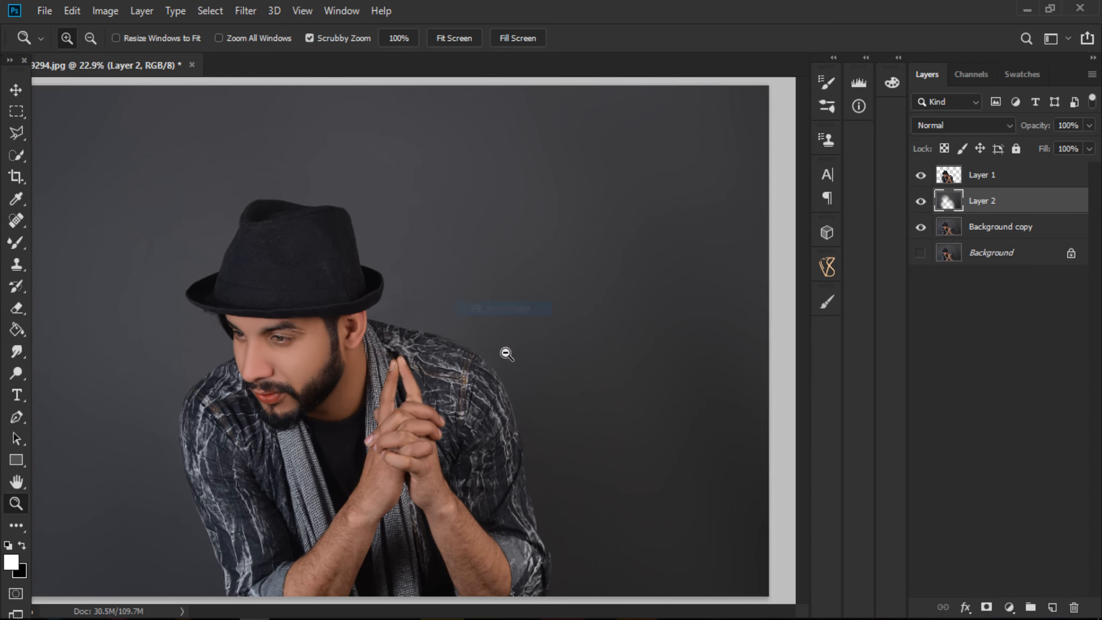
pyautogui.moveTo(507, 354); pyautogui.dragTo(475, 327)
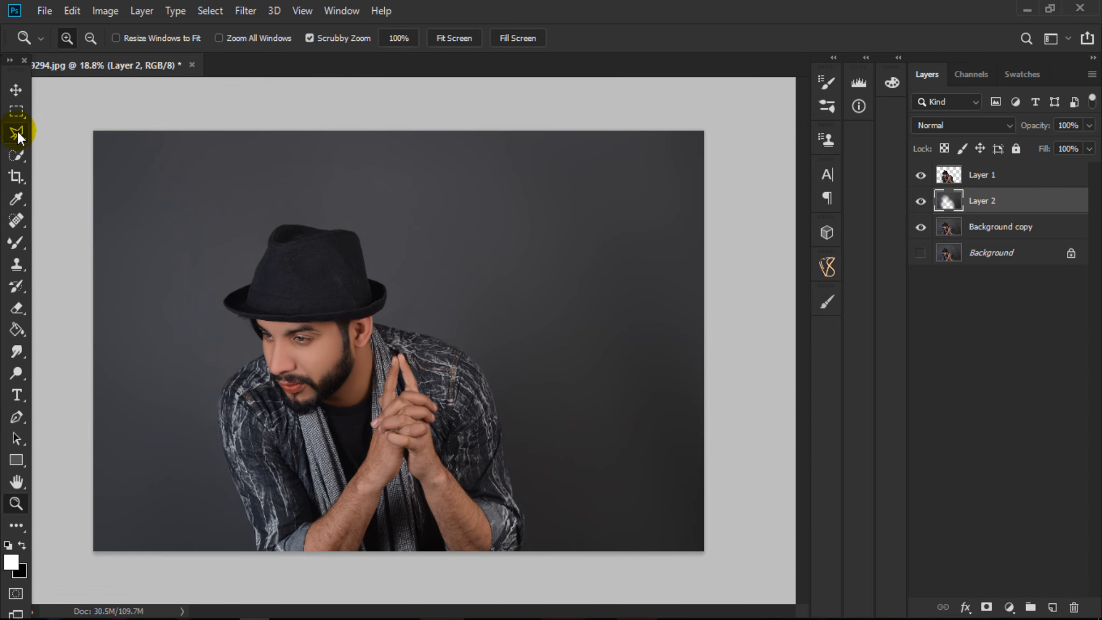
# Merge the blurred Layer 2 down into the Background copy layer
pyautogui.rightClick(1005, 208)
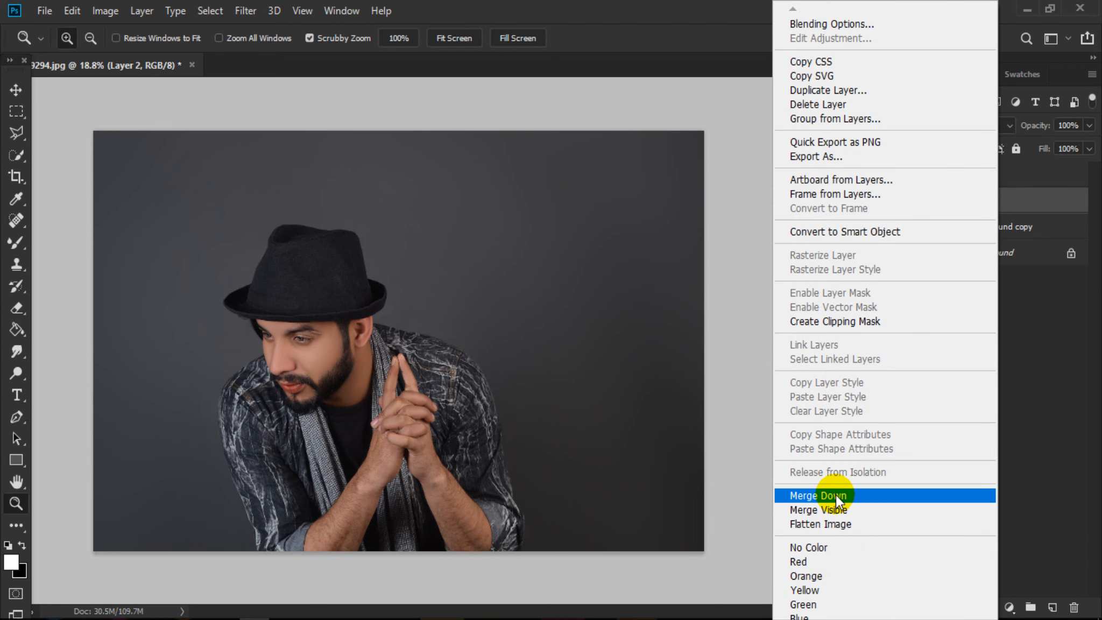
pyautogui.rightClick(1047, 197)
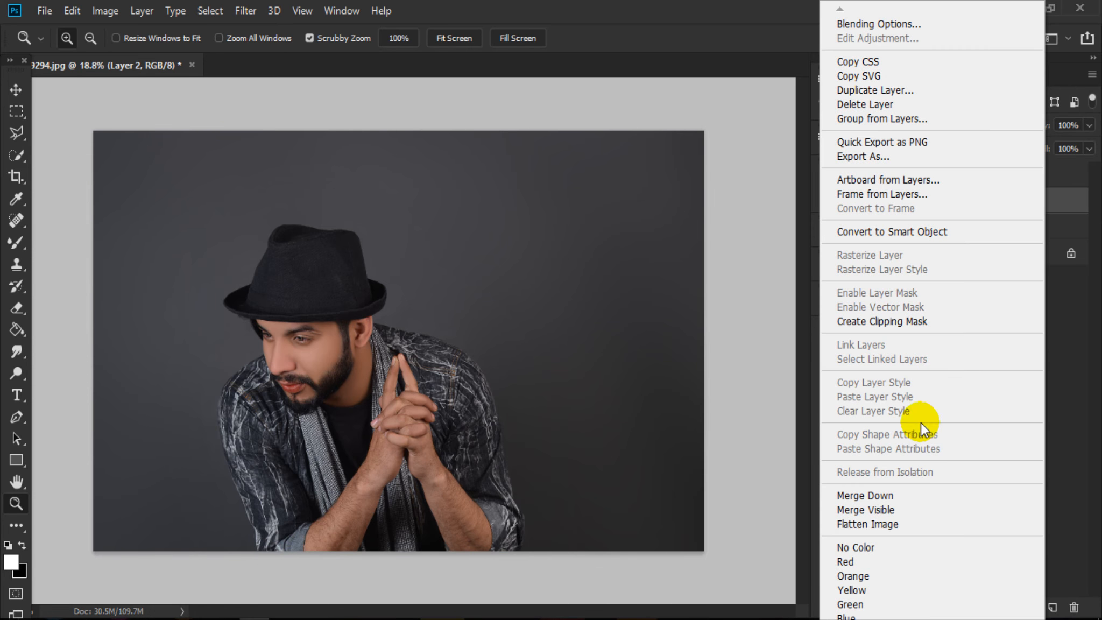
pyautogui.click(896, 495)
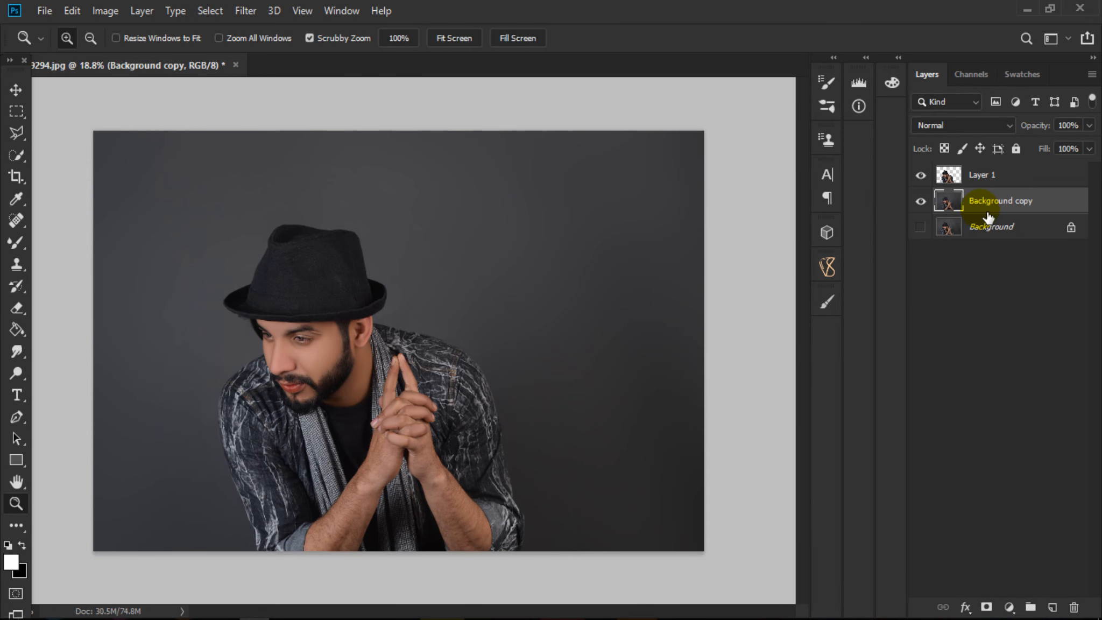
# Tint the Background copy layer teal with a midtone Color Balance of -41, +29 and +19
pyautogui.hotkey('ctrl', 'b')
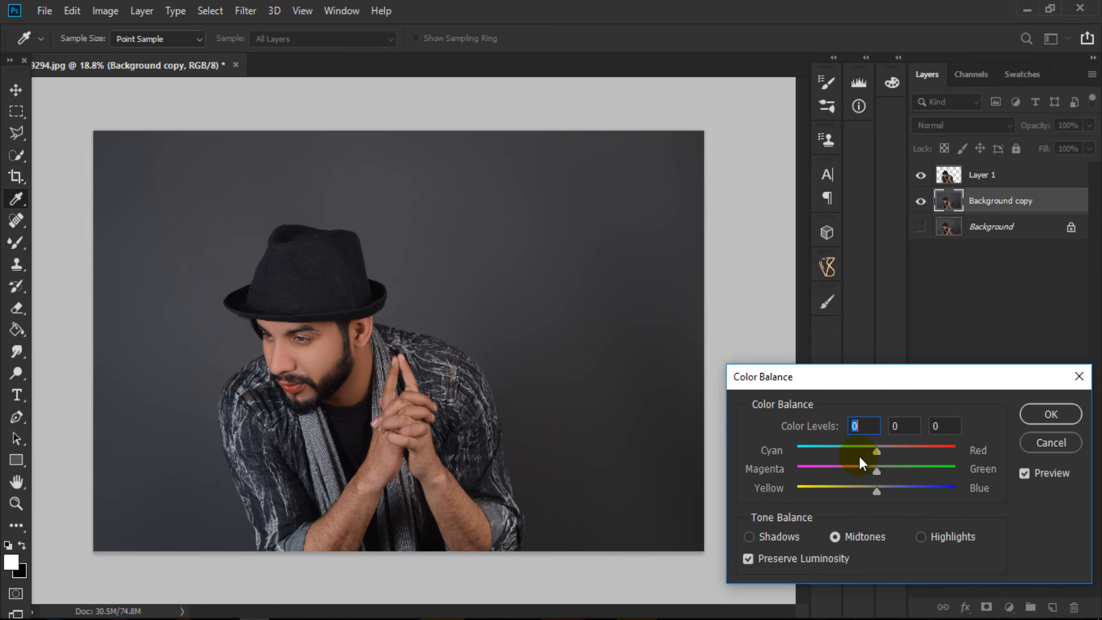
pyautogui.moveTo(883, 490); pyautogui.dragTo(900, 473)
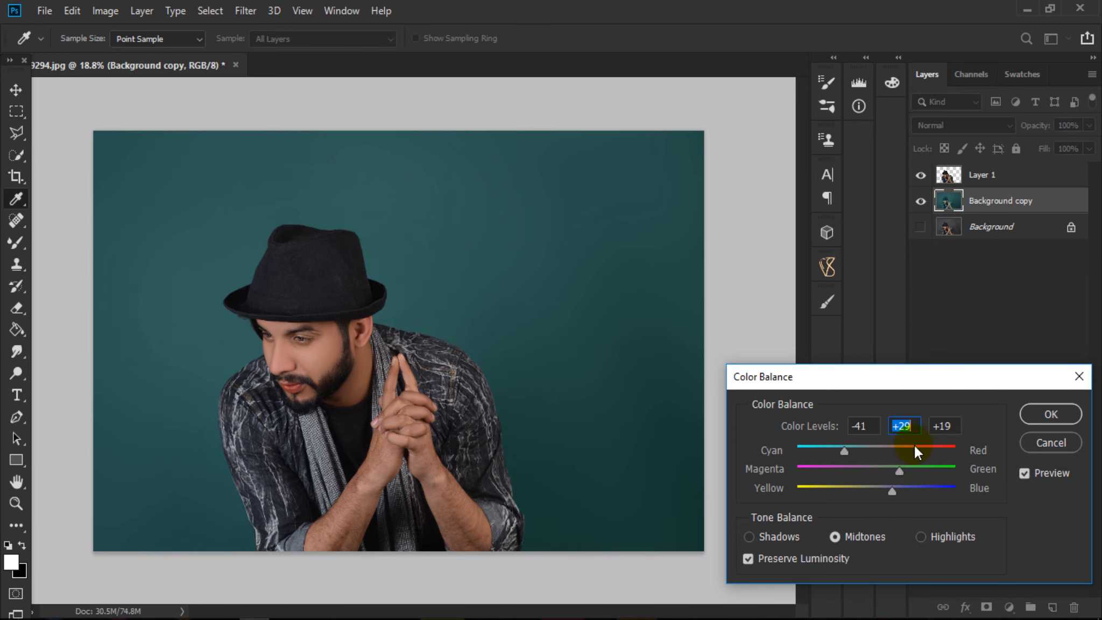
pyautogui.press('z')
pyautogui.click(1055, 415)
# Check the man's edges against the teal backdrop and merge Layer 1 down into Background copy
pyautogui.click(317, 371)
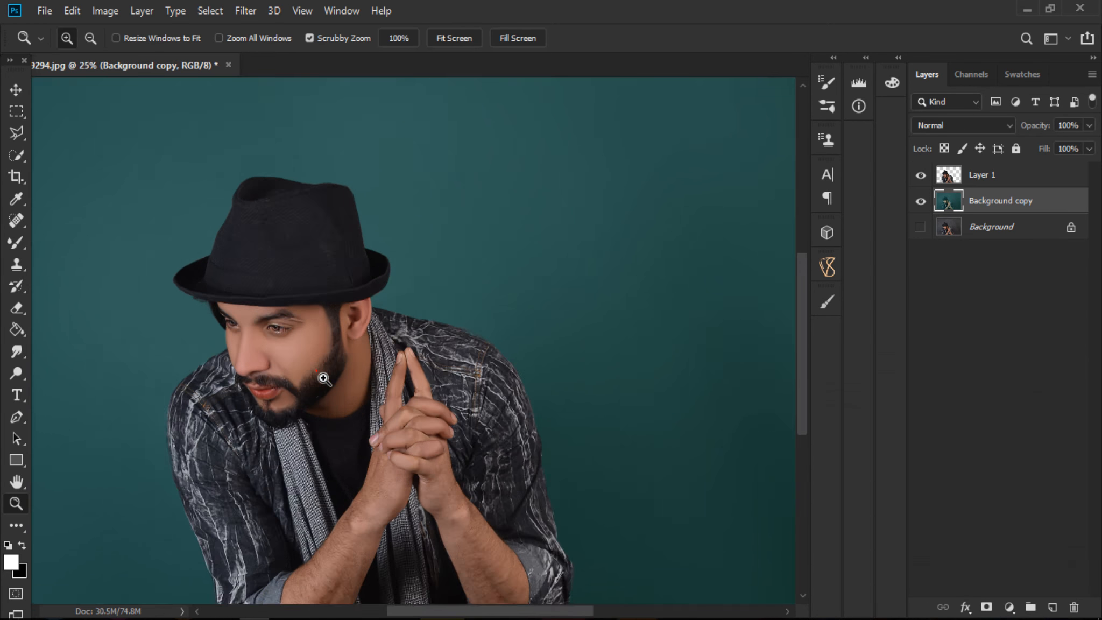
pyautogui.doubleClick(318, 371)
pyautogui.rightClick(466, 289)
pyautogui.click(498, 300)
pyautogui.moveTo(493, 347); pyautogui.dragTo(404, 342)
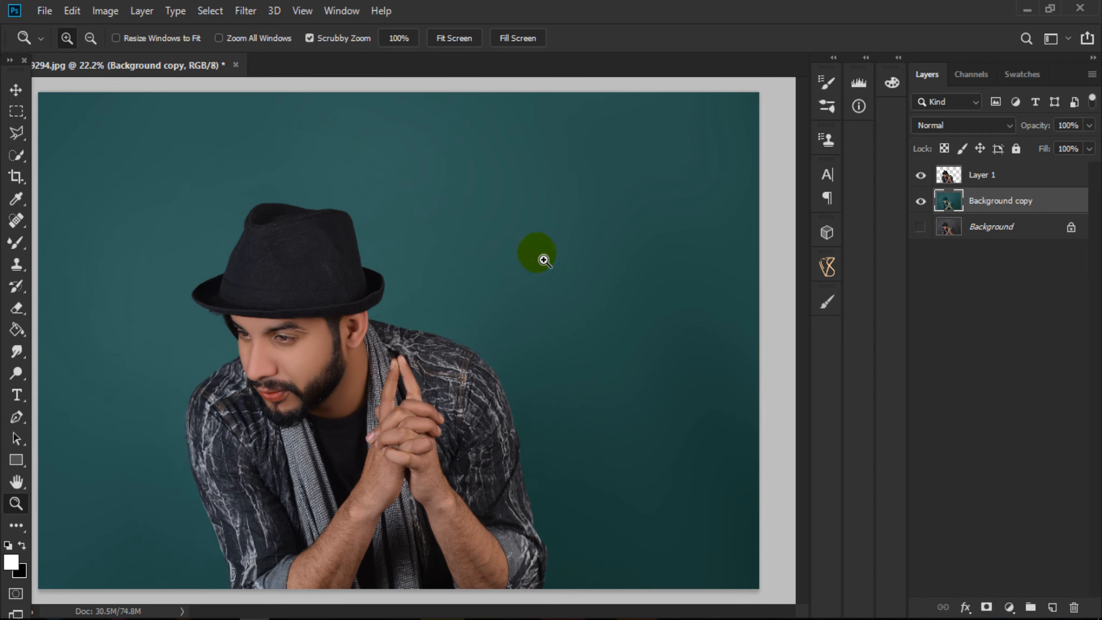
pyautogui.click(1019, 182)
pyautogui.rightClick(1023, 186)
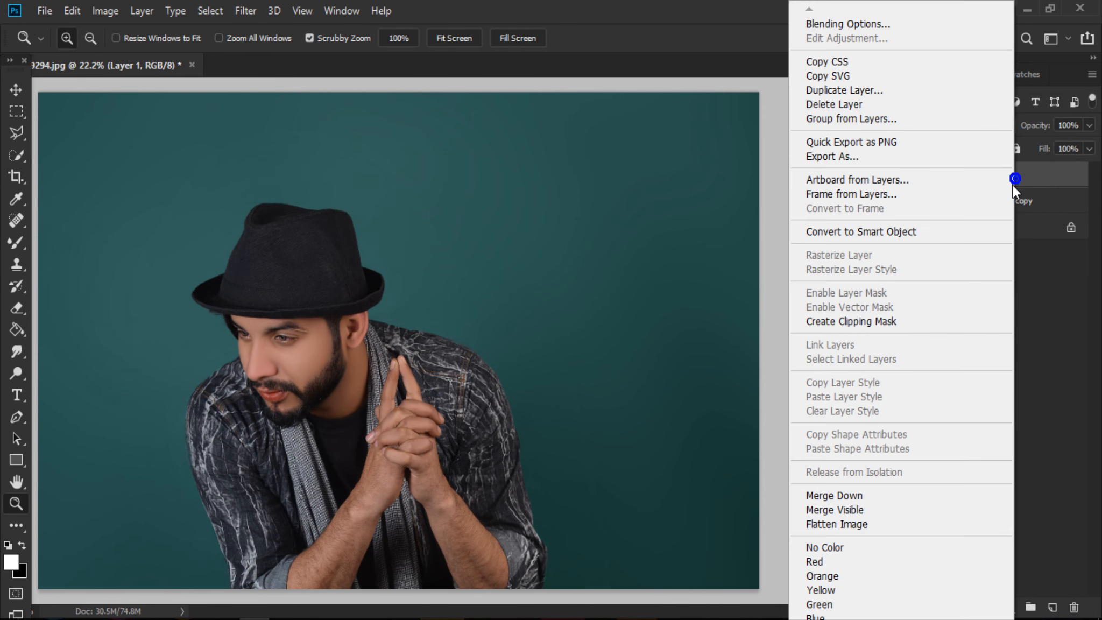
pyautogui.click(874, 496)
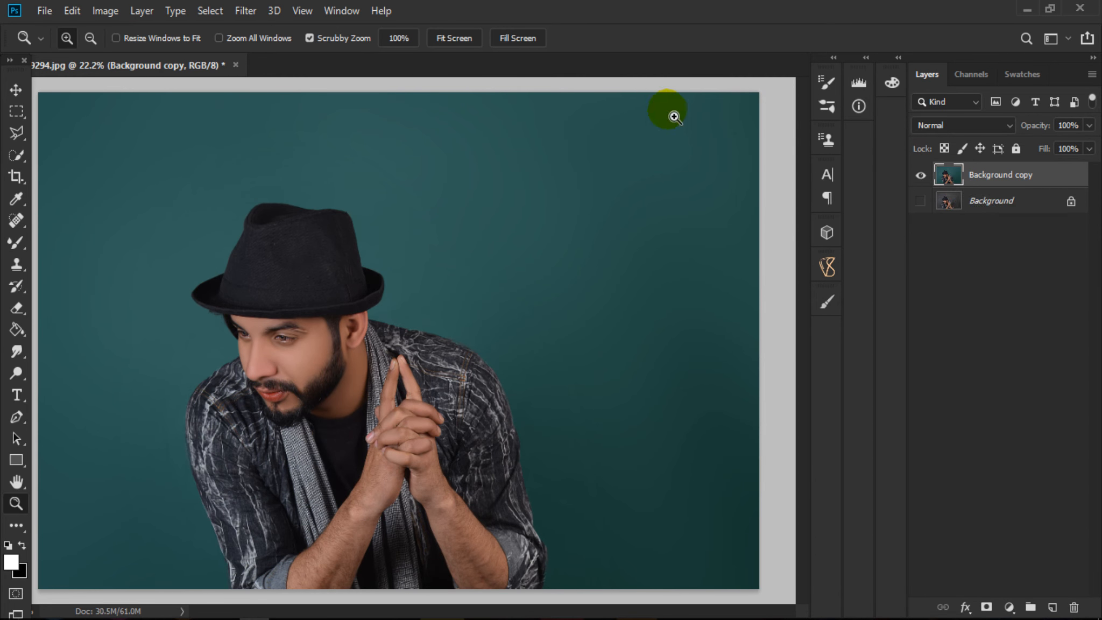
pyautogui.moveTo(476, 369); pyautogui.dragTo(470, 320)
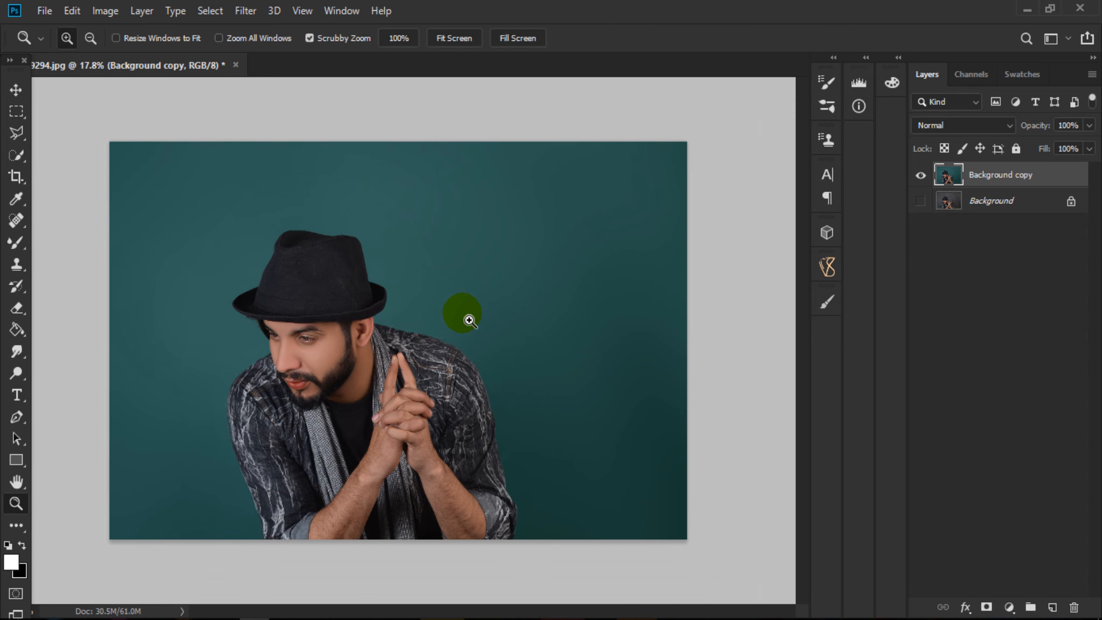